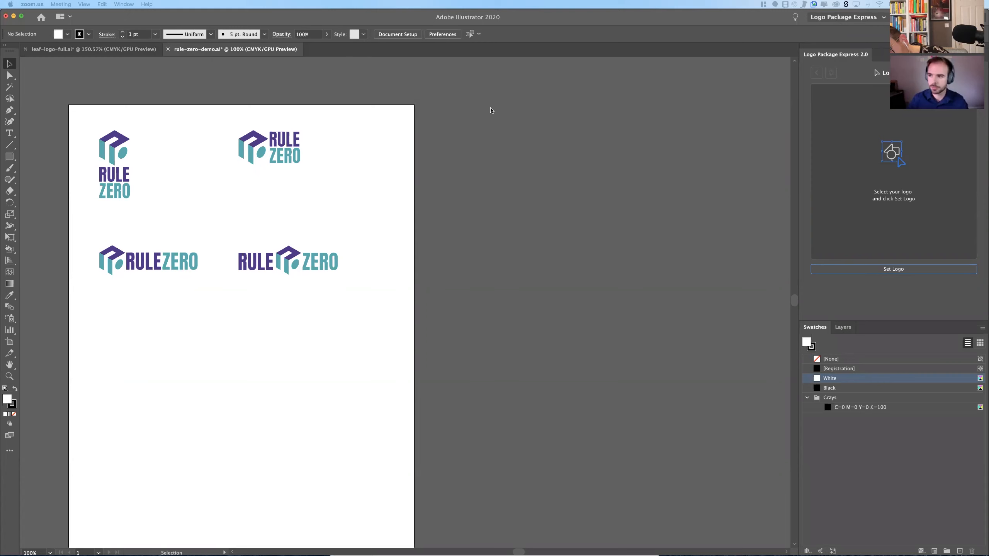
Switch to Finder and rename the Leaf Logo Package folder on the Desktop as Rule Zero Logo Package.
key(ctrl+Up)
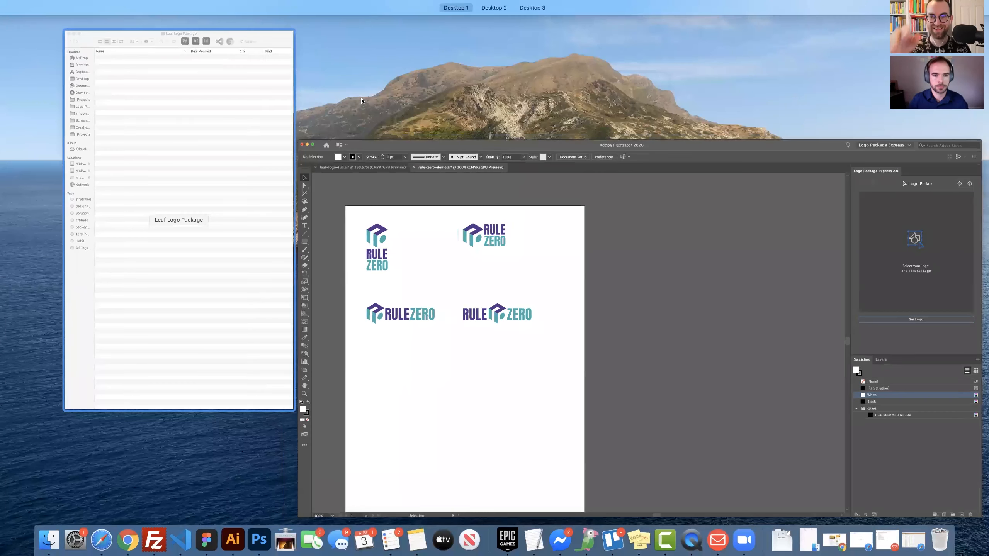
click(364, 97)
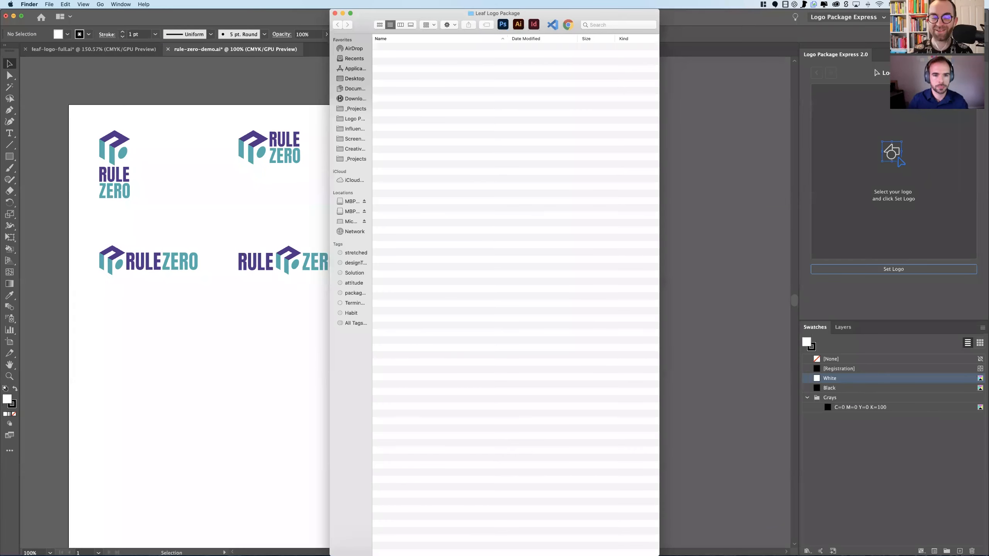
key(alt+super+s)
key(super+3)
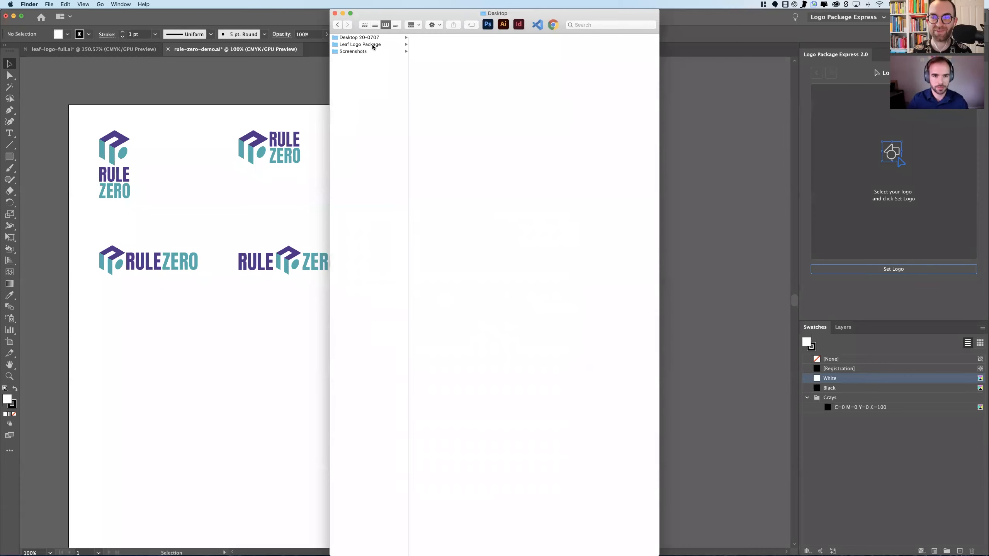
click(372, 45)
key(Return)
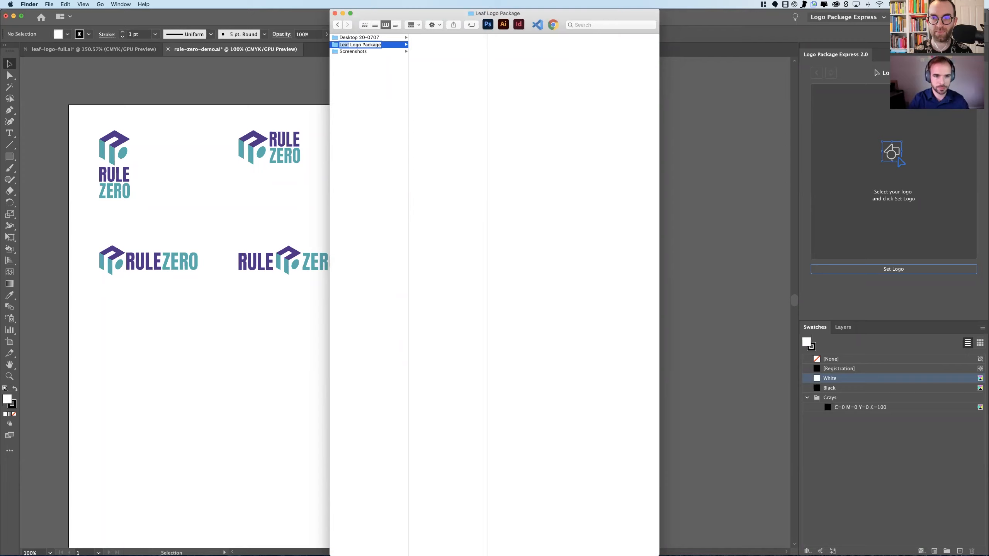
text(Rule Ze)
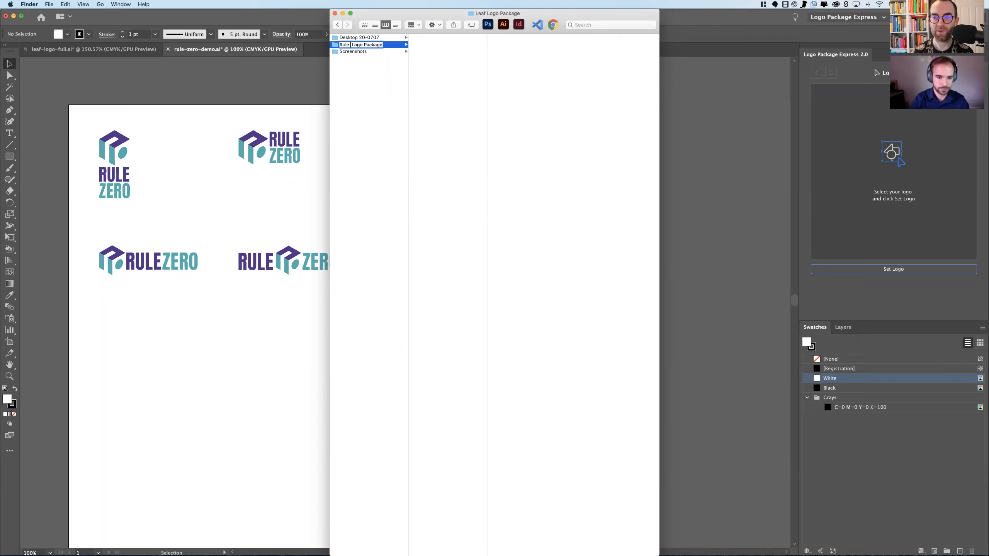
text(ro)
click(399, 95)
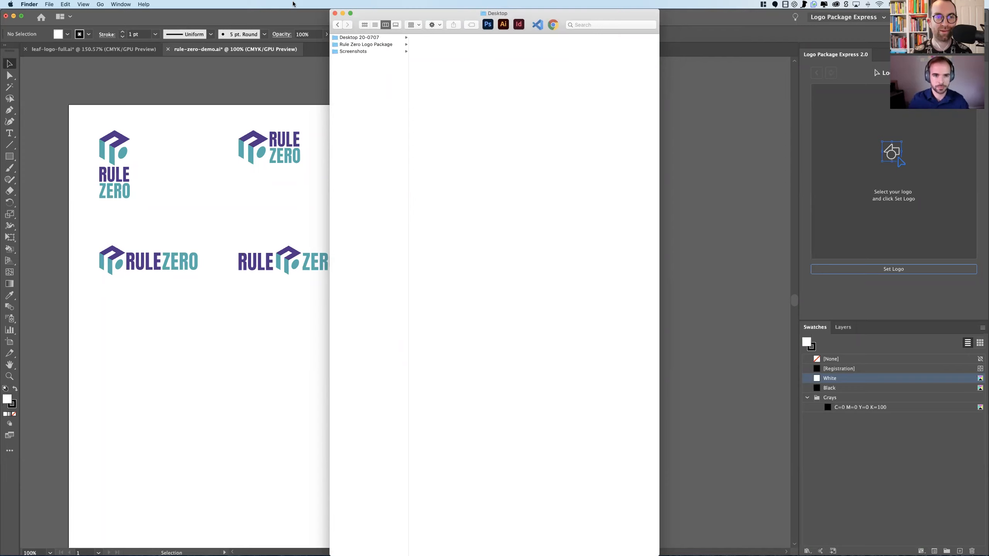
Open the Rule Zero Logo Package folder in list view and switch back to Illustrator.
click(366, 44)
key(super+2)
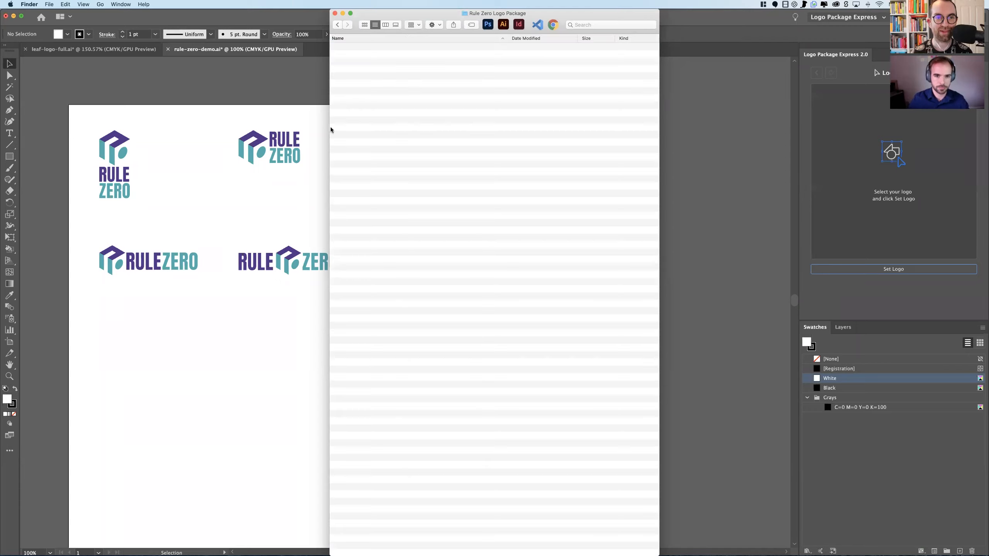
click(295, 91)
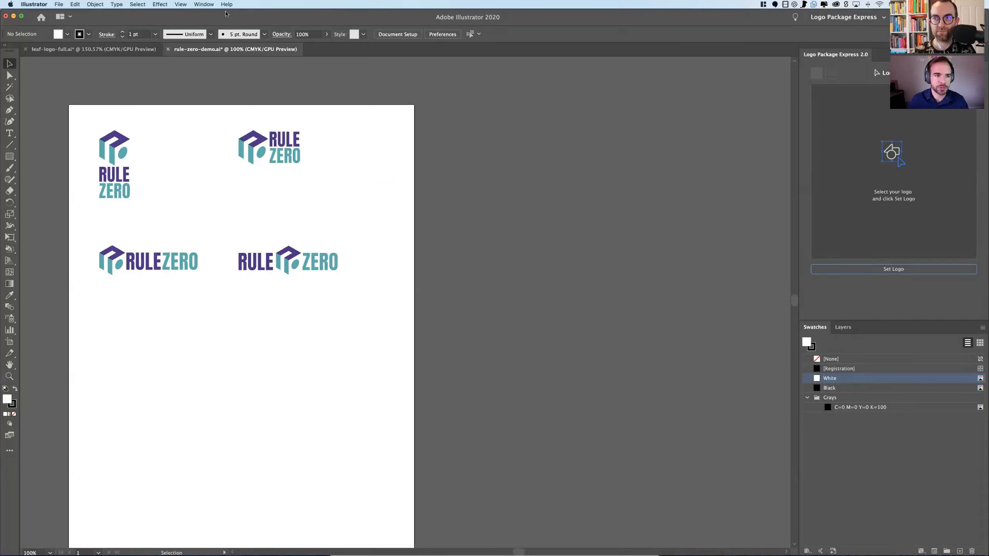
Check the installed extensions for Logo Package Express 2.0.
click(204, 4)
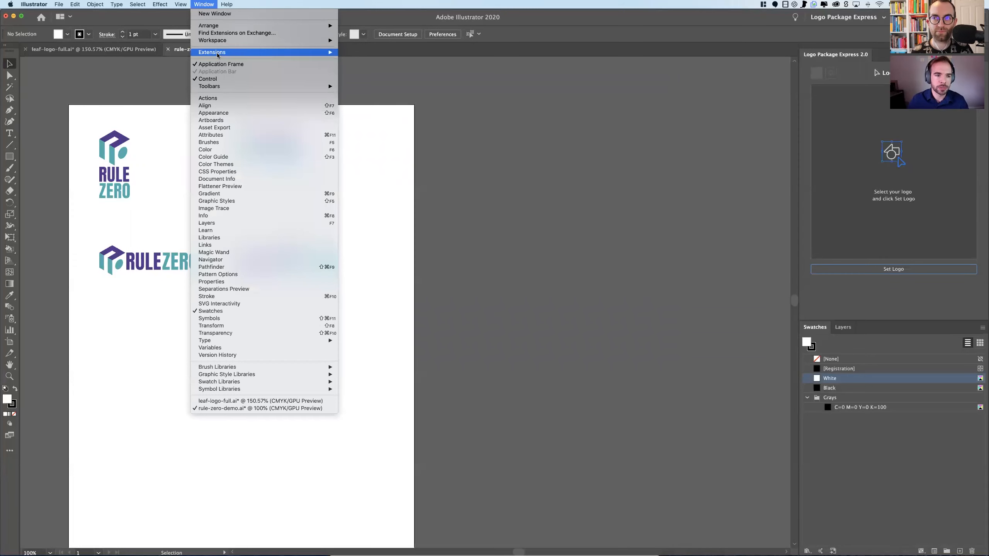
mouse_move(219, 52)
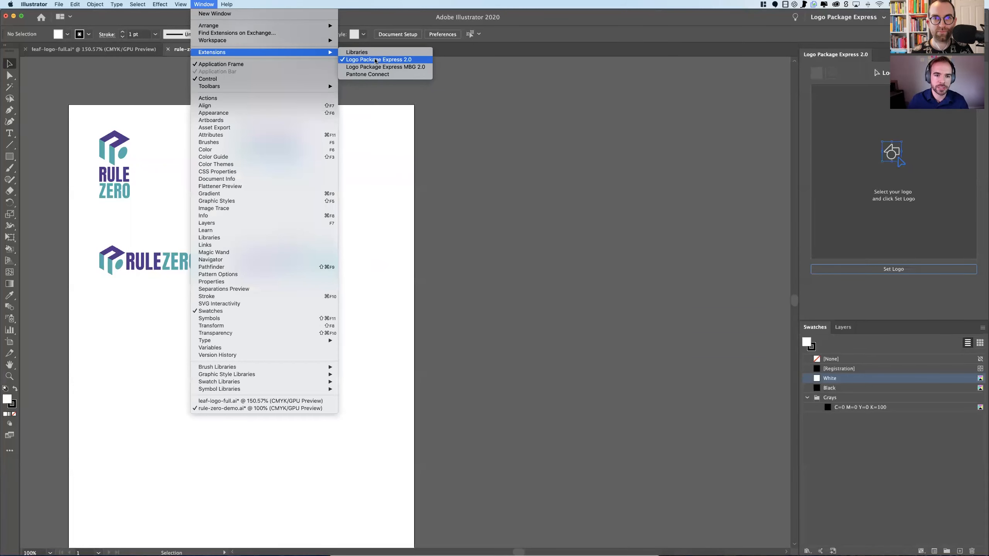
click(563, 105)
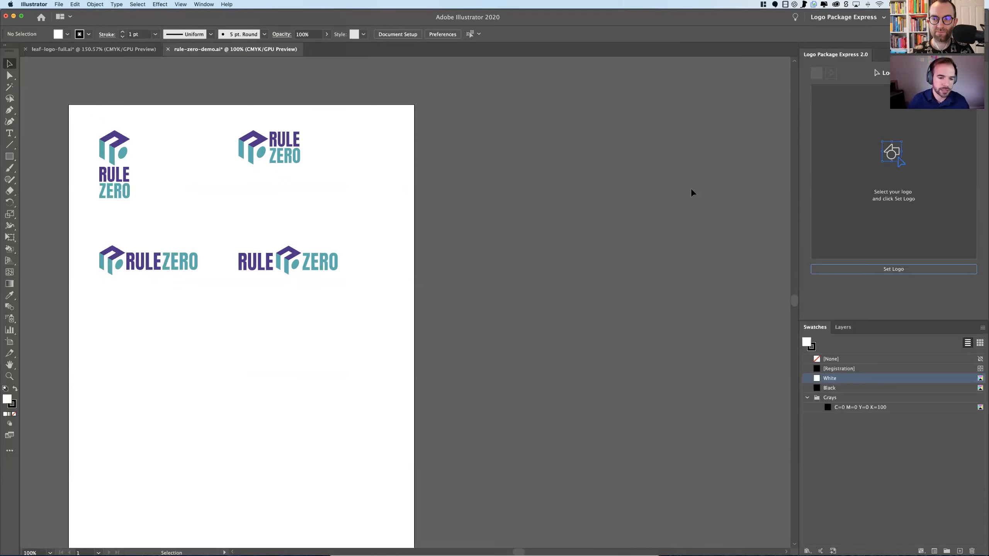
Set the horizontal Rule Zero logo with the cube mark before the lettering as the logo in Logo Package Express.
drag(88, 236, 169, 251)
click(272, 217)
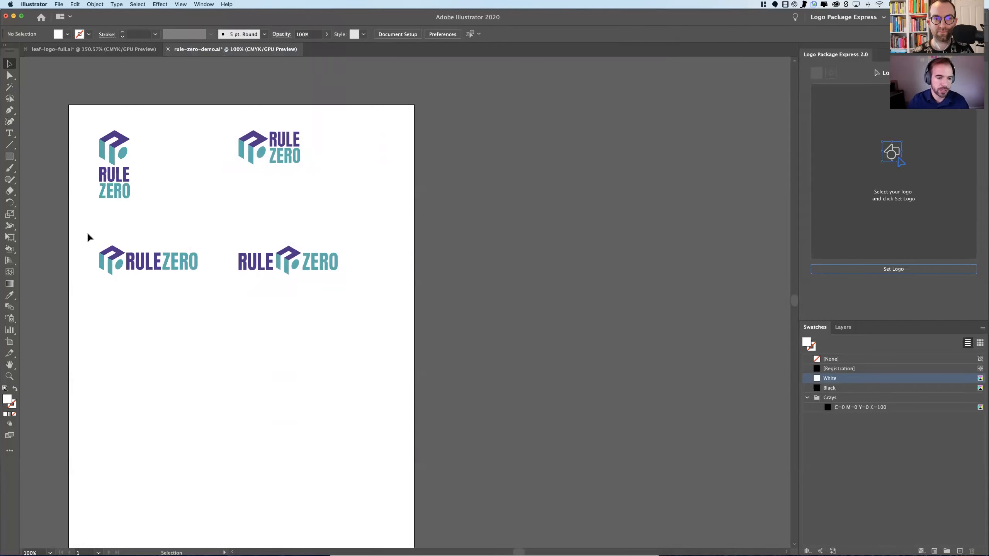
drag(94, 237, 205, 290)
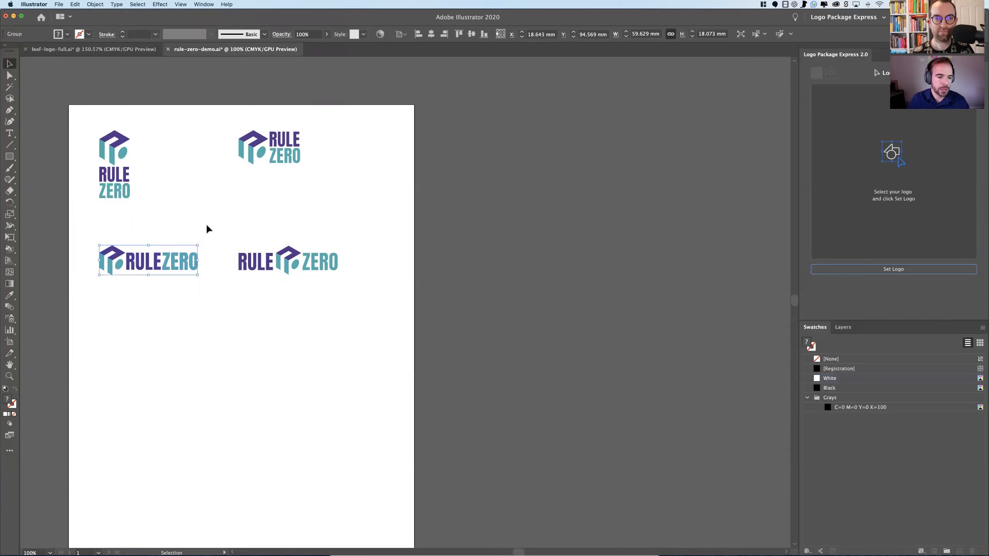
click(878, 272)
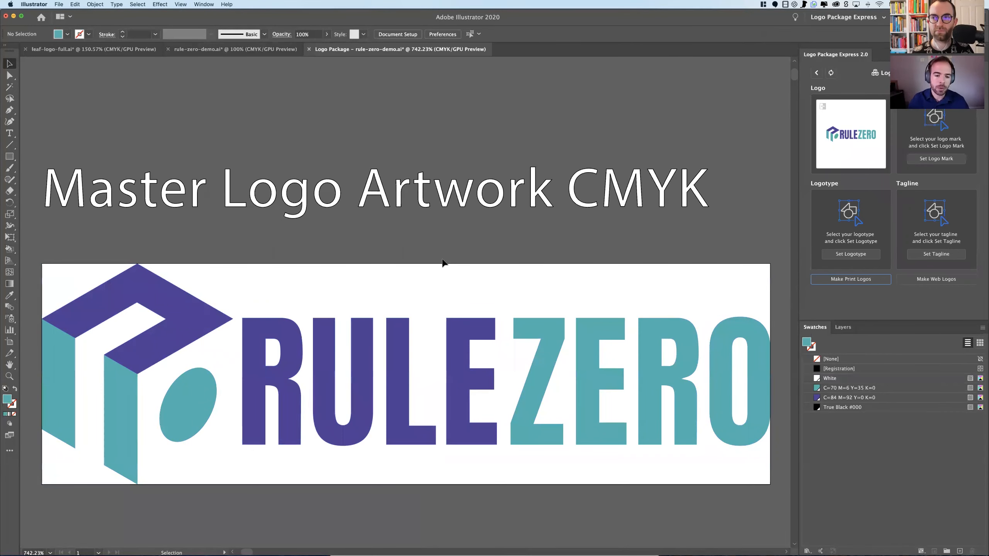
Review the source logos in rule-zero-demo.ai, then set the cube icon in the Logo Package document as the logo mark.
key(super+minus)
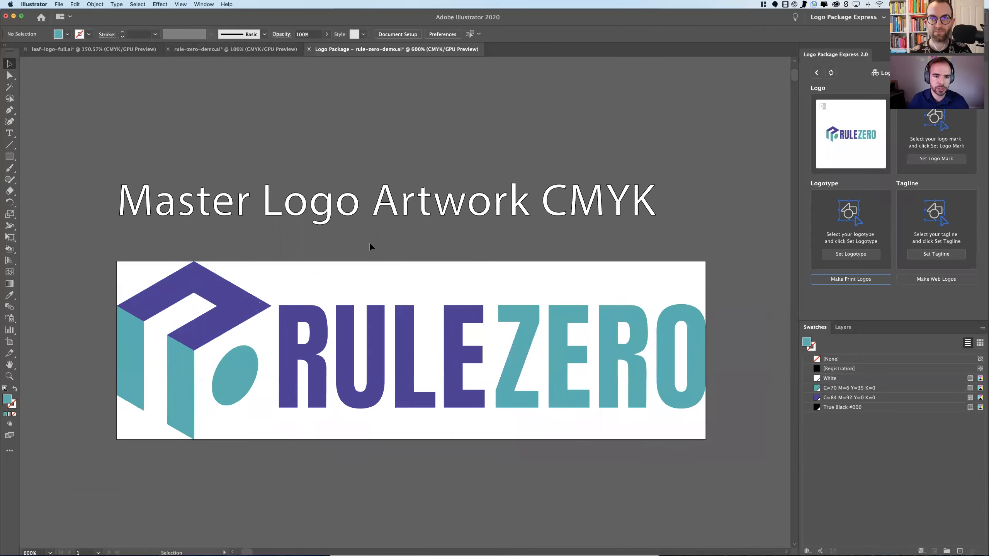
click(224, 50)
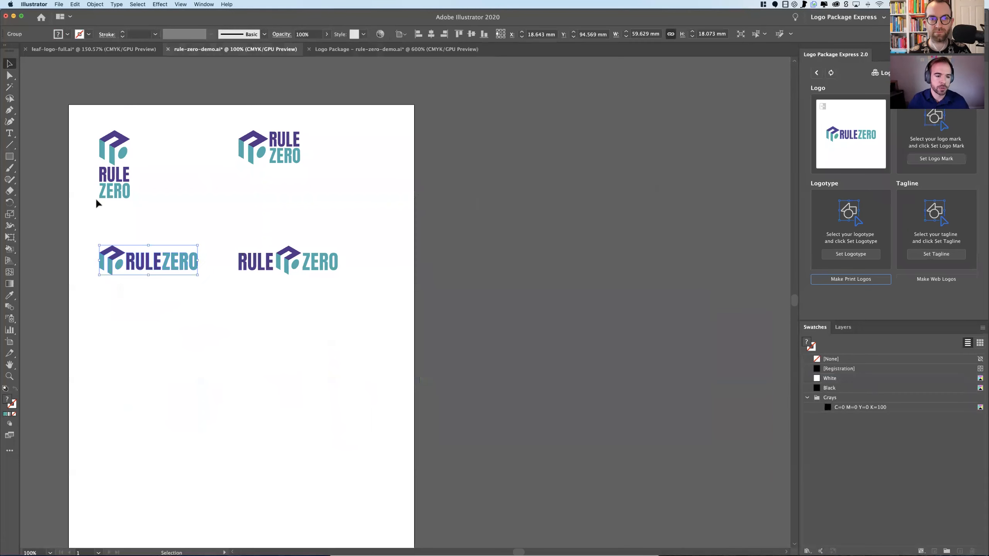
click(365, 50)
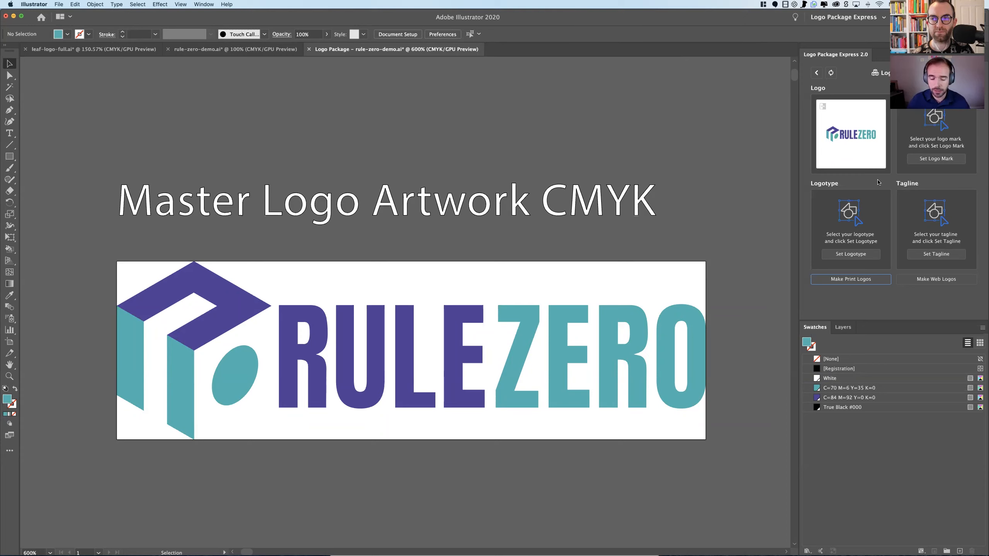
click(250, 443)
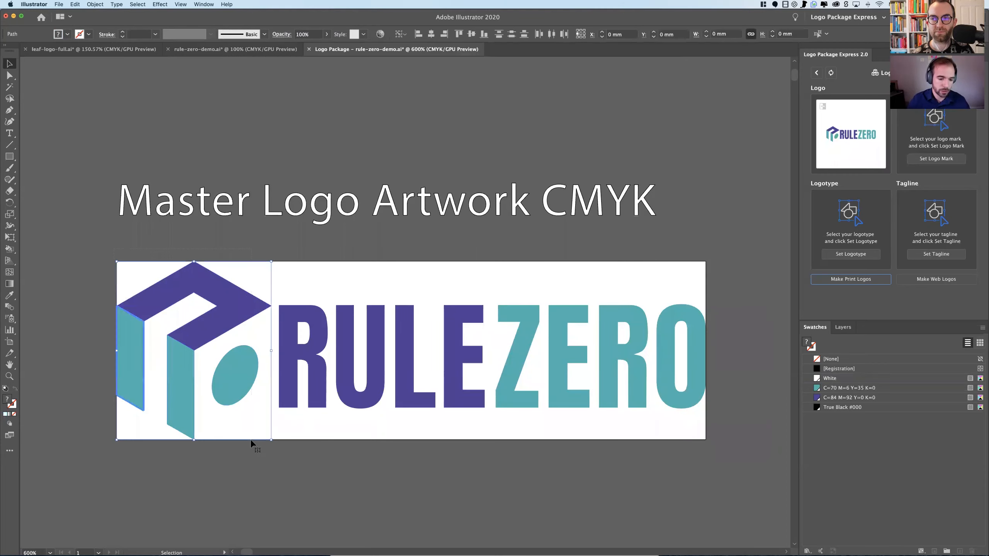
click(929, 160)
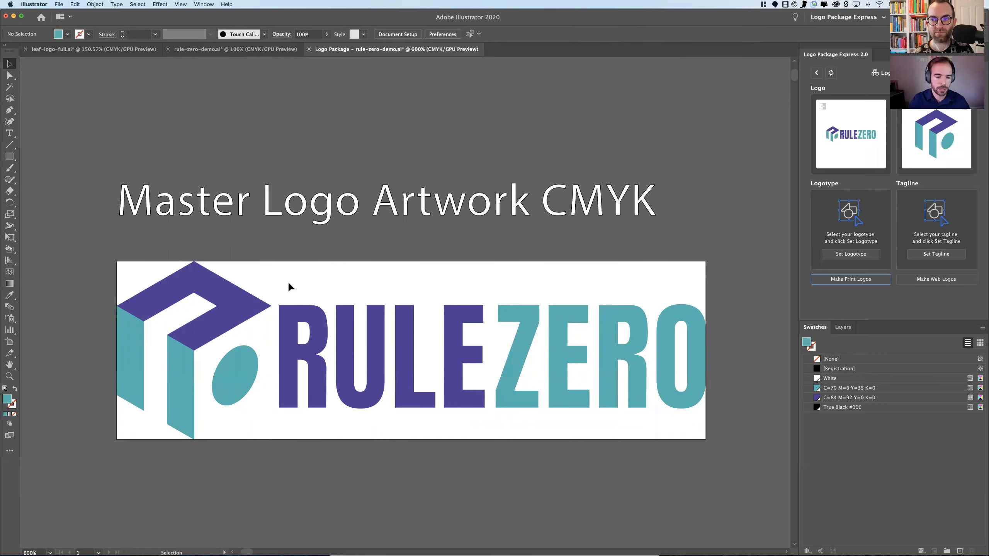
Set the RULEZERO lettering as the logotype and generate the print logos.
drag(721, 425, 370, 304)
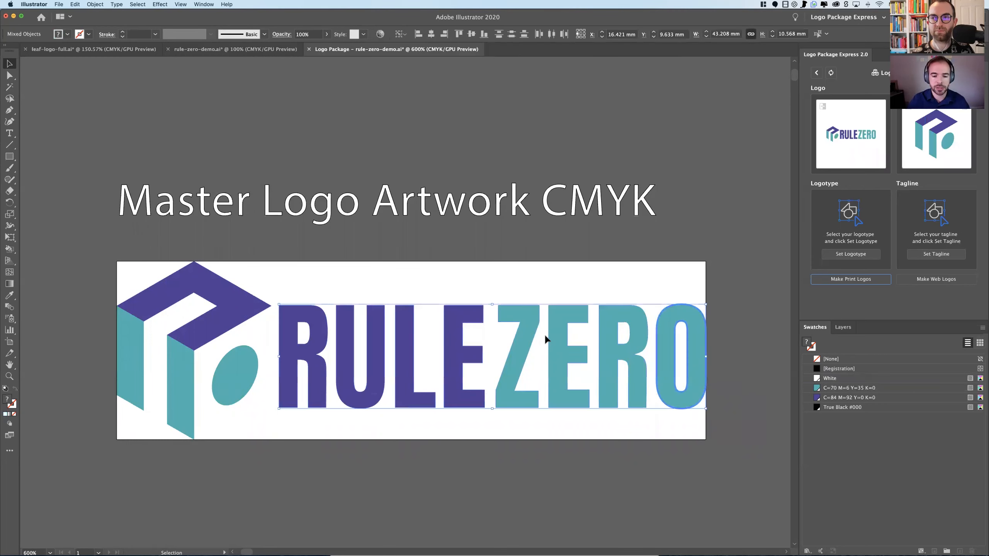
click(848, 254)
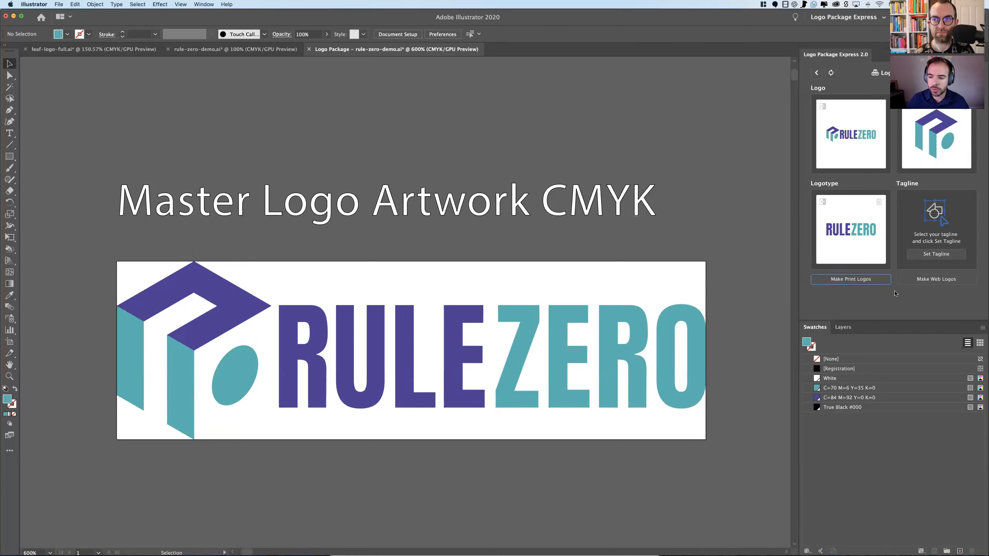
click(838, 280)
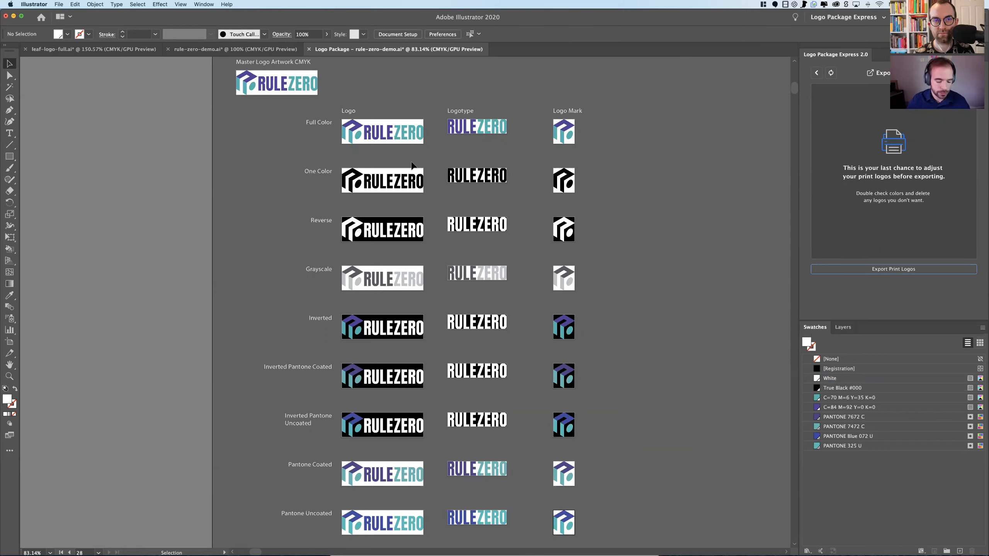
Examine the generated logo, logotype and logo mark in every color variation from Full Color to Pantone Uncoated.
scroll(365, 165, up, 2)
drag(364, 155, 542, 154)
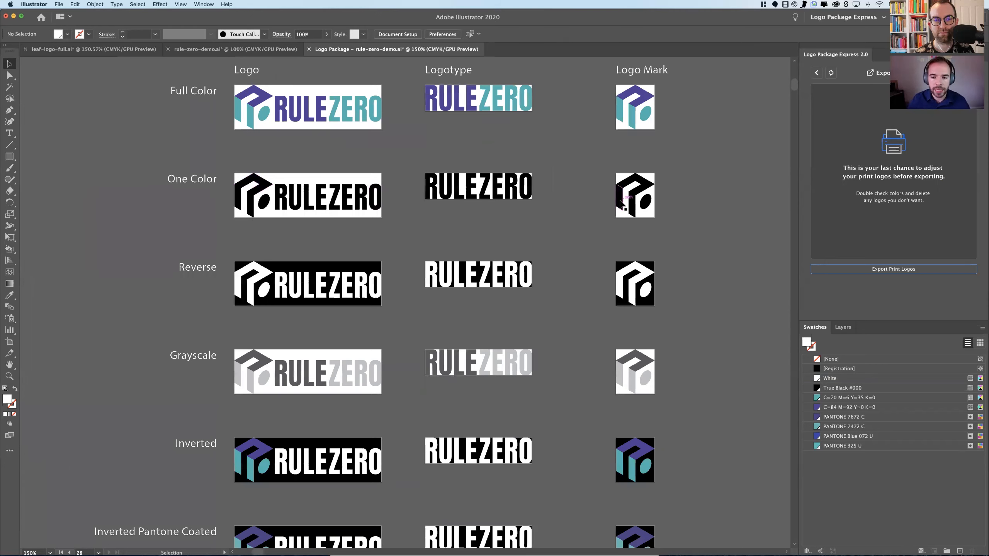
scroll(564, 212, down, 2)
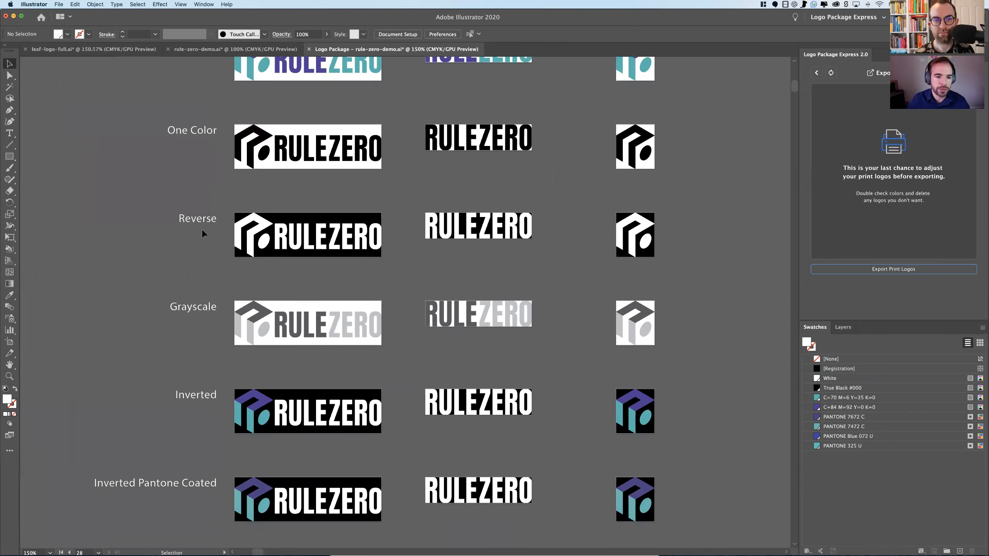
scroll(572, 237, down, 4)
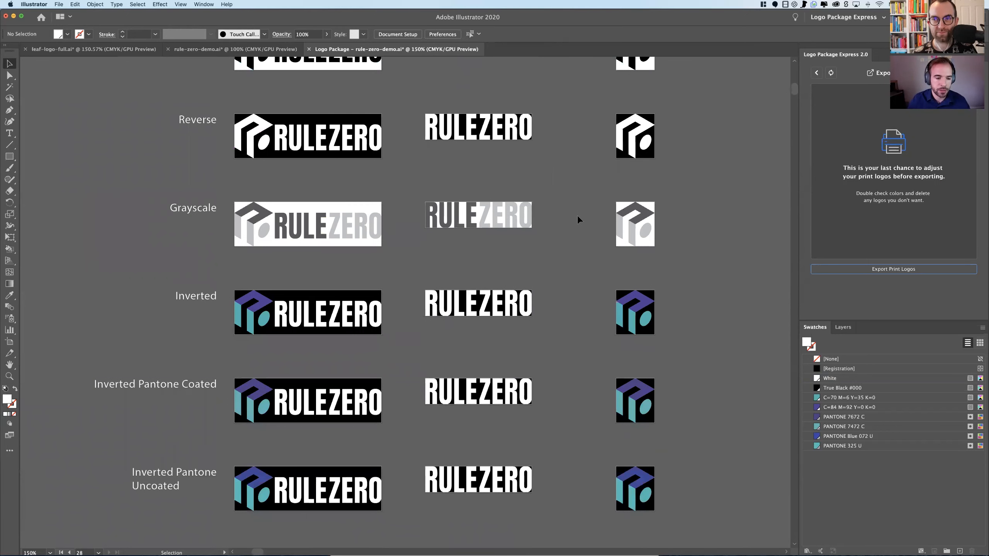
scroll(577, 215, down, 4)
scroll(576, 215, down, 2)
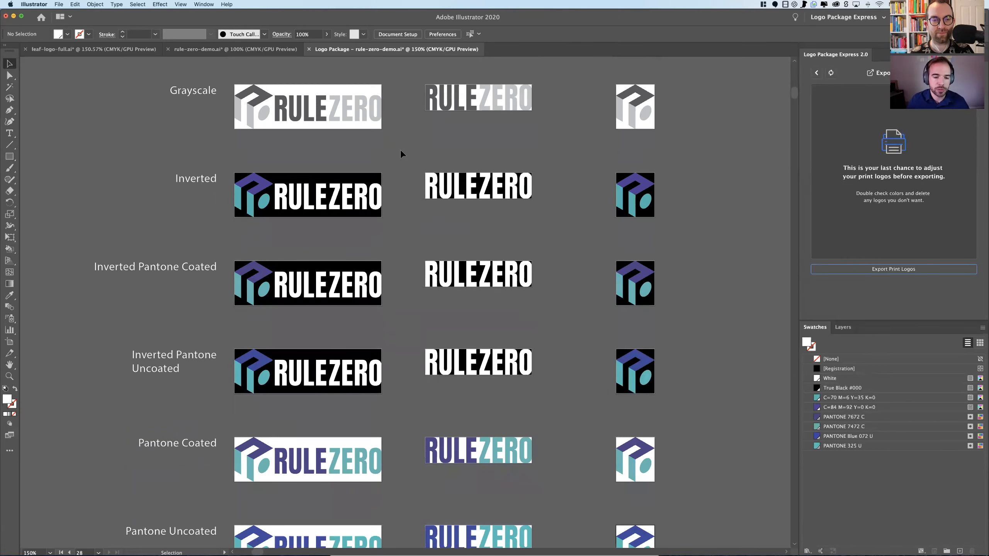
scroll(412, 152, down, 3)
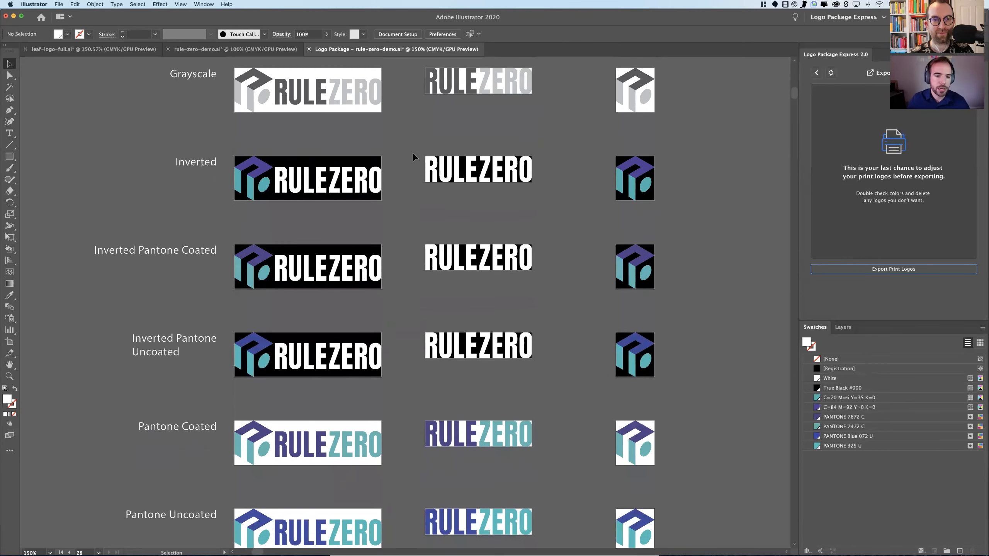
scroll(200, 173, down, 5)
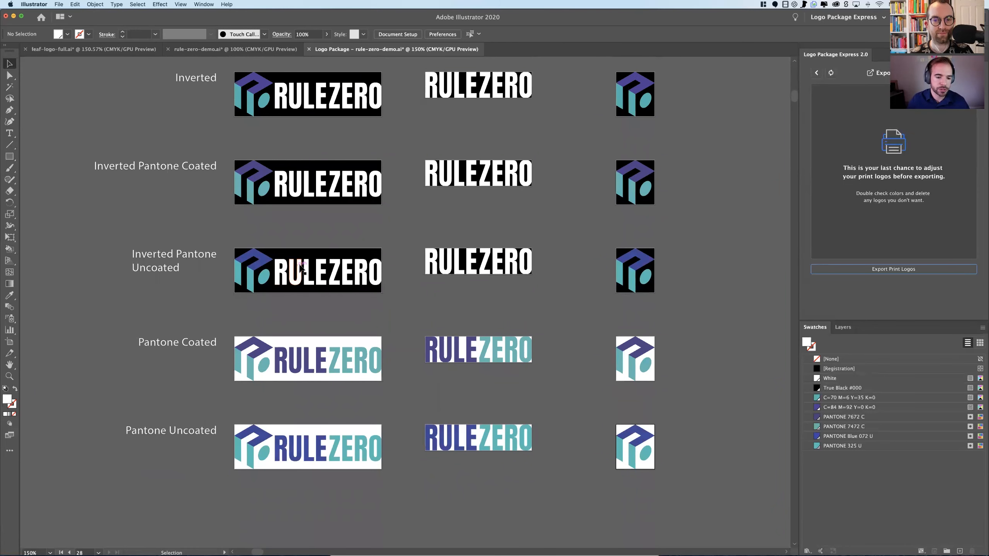
scroll(277, 321, down, 2)
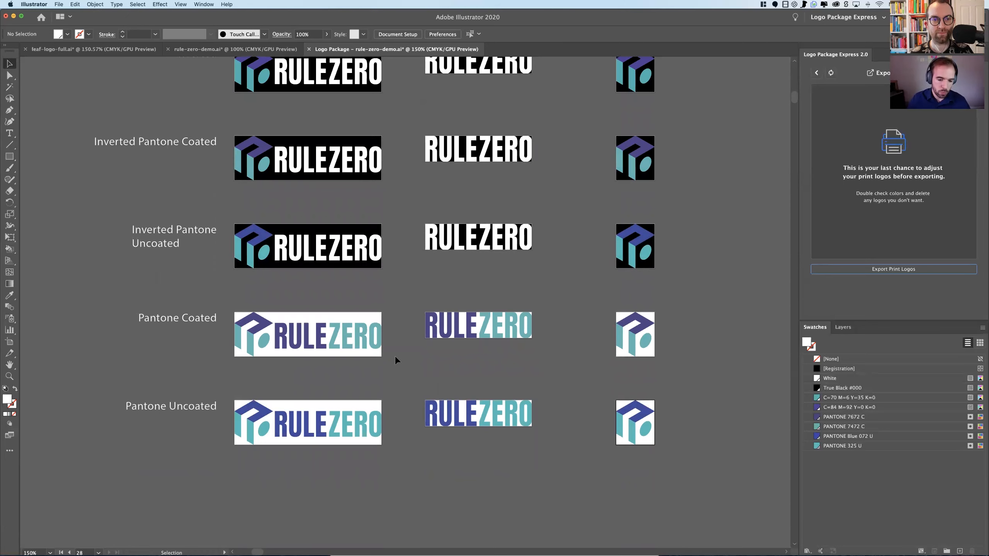
scroll(394, 356, down, 1)
scroll(352, 355, up, 2)
scroll(352, 354, left, 3)
scroll(355, 356, left, 3)
scroll(355, 357, up, 1)
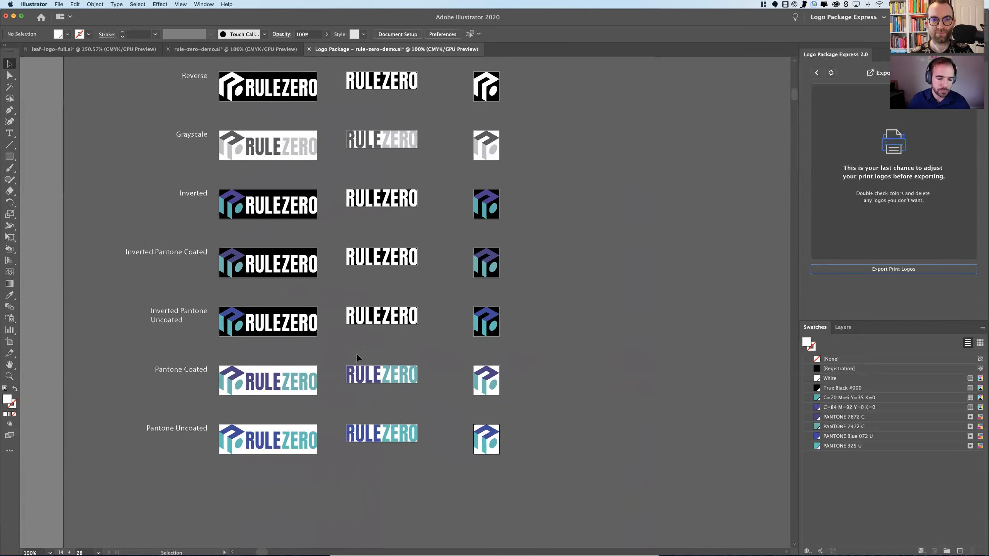
scroll(365, 345, down, 1)
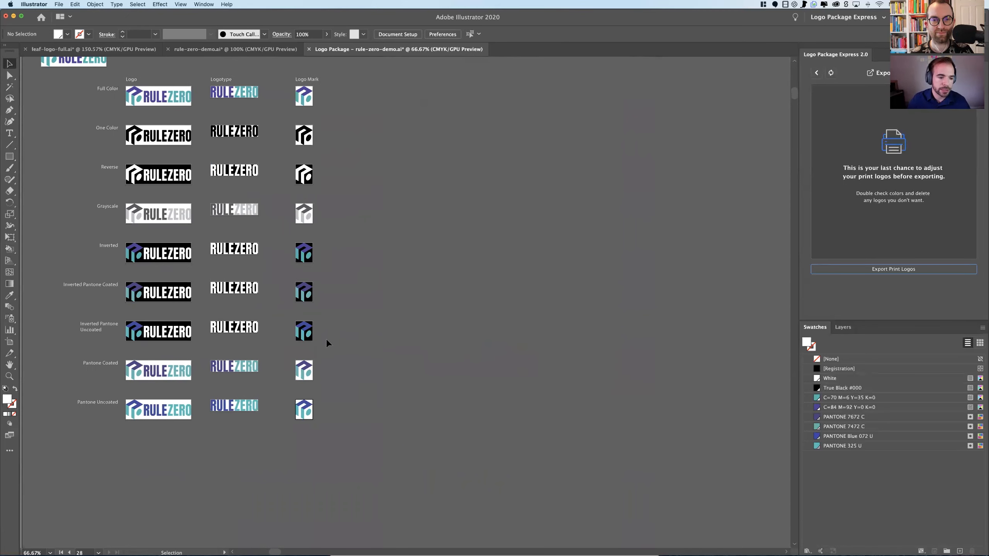
scroll(326, 338, up, 2)
scroll(326, 338, left, 3)
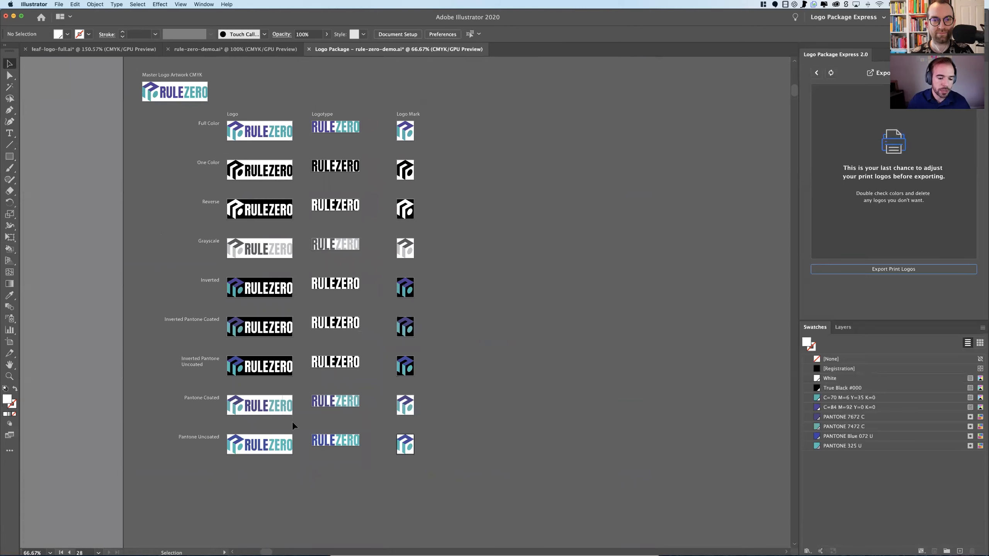
Place the Pantone Coated logo over the Full Color logo, slightly lower, to compare their colors up close.
click(281, 409)
drag(271, 399, 269, 138)
key(super+equal)
key(super+equal)
key(super+equal)
key(super+equal)
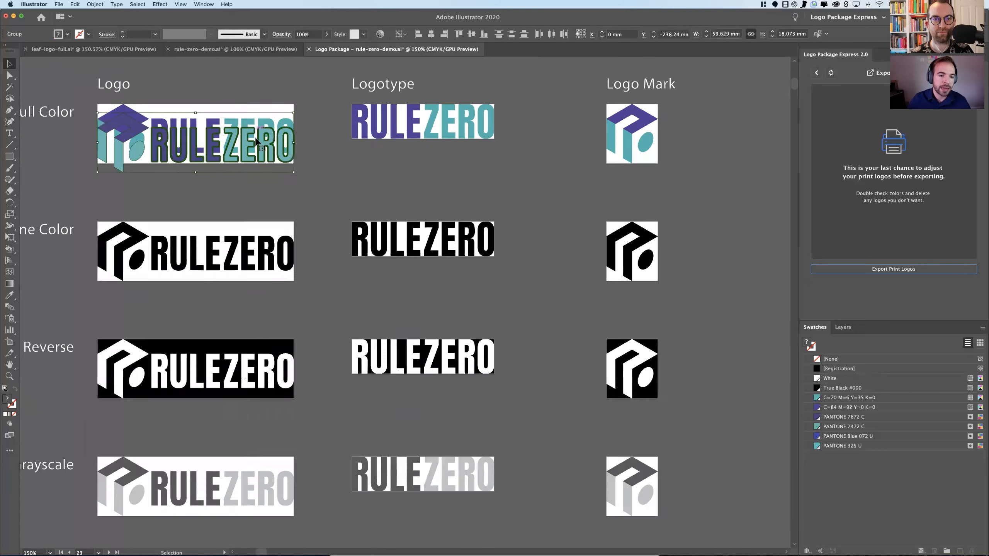
scroll(260, 148, left, 5)
scroll(260, 148, up, 2)
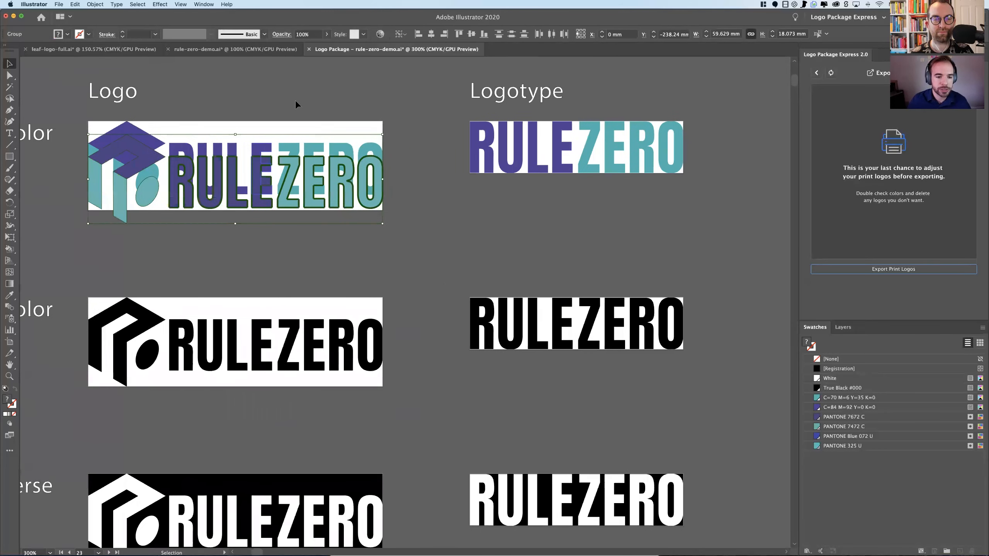
click(307, 101)
scroll(313, 106, left, 2)
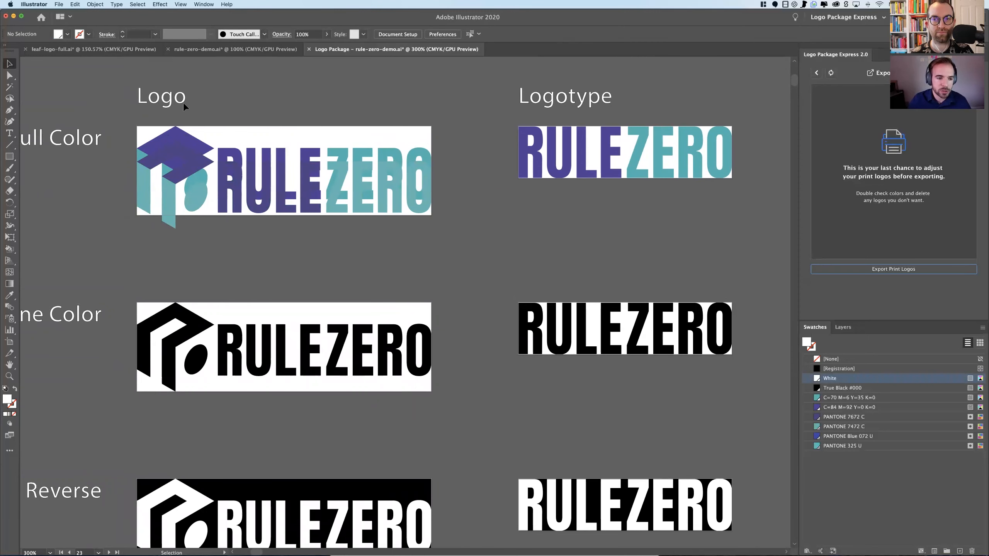
Compare the overlapping Pantone Coated and Full Color logos up close, and undo the move to return the Pantone Coated logo to its row.
scroll(127, 121, up, 1)
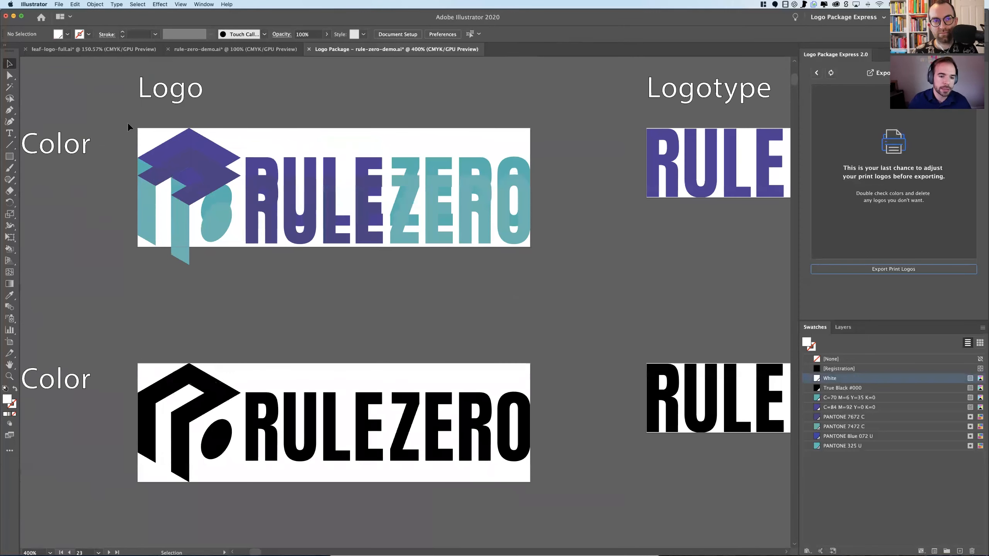
scroll(127, 122, up, 1)
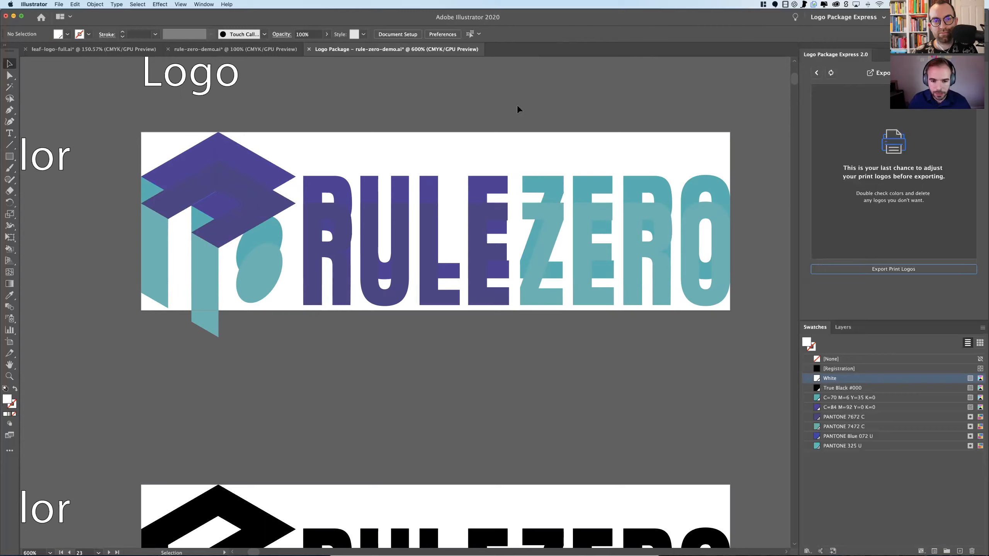
click(516, 157)
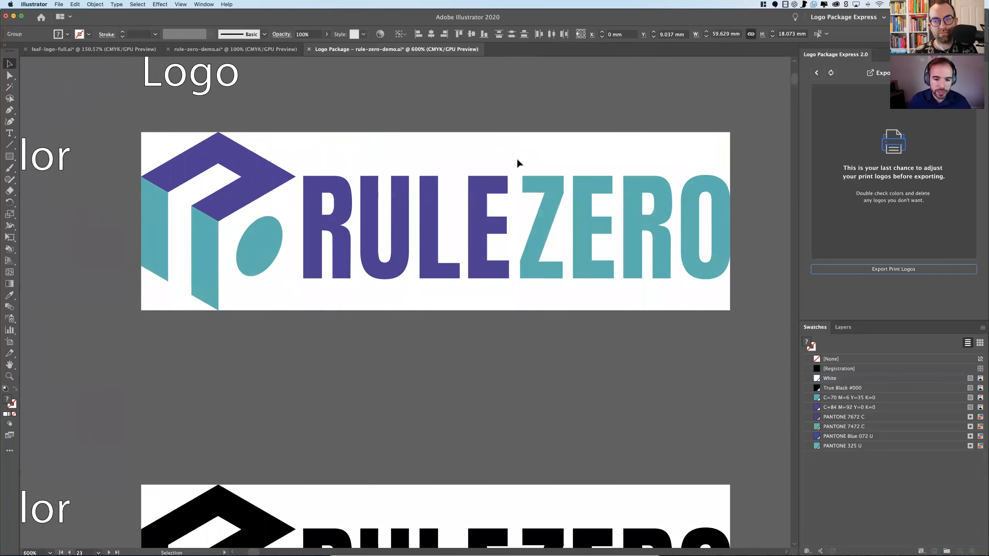
scroll(516, 158, down, 3)
scroll(517, 158, down, 4)
scroll(518, 159, up, 2)
scroll(517, 159, right, 3)
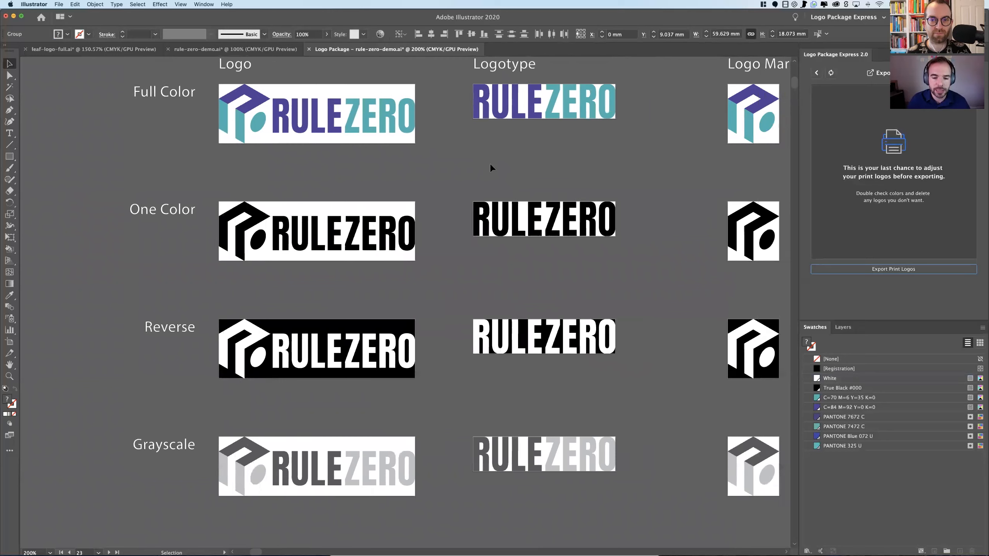
scroll(427, 171, down, 1)
scroll(427, 171, down, 3)
scroll(427, 170, down, 6)
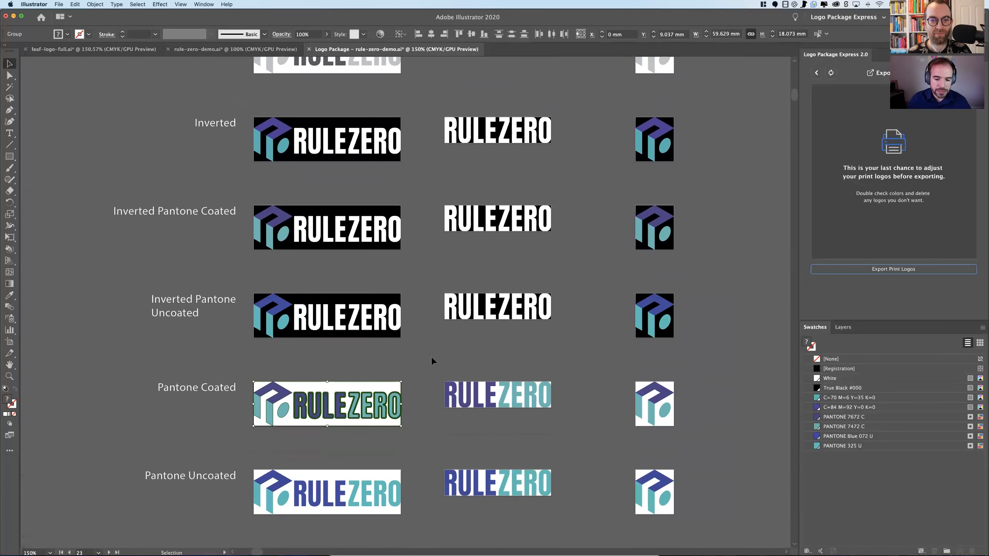
click(439, 320)
Examine the logo, logotype and logo mark columns from Full Color to Pantone Uncoated for variations that are not needed.
scroll(438, 320, down, 1)
scroll(383, 306, up, 3)
scroll(384, 307, left, 1)
scroll(384, 307, up, 4)
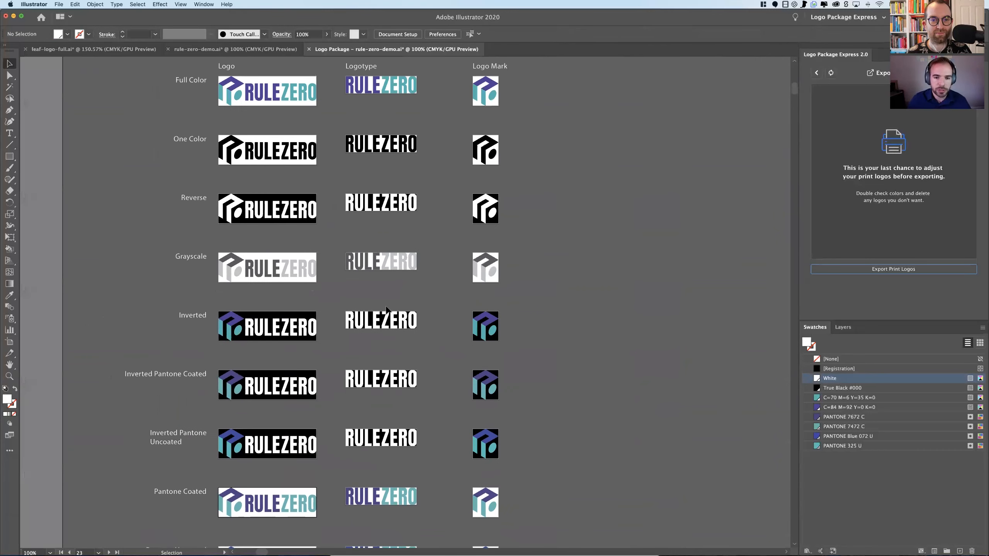
scroll(387, 305, left, 2)
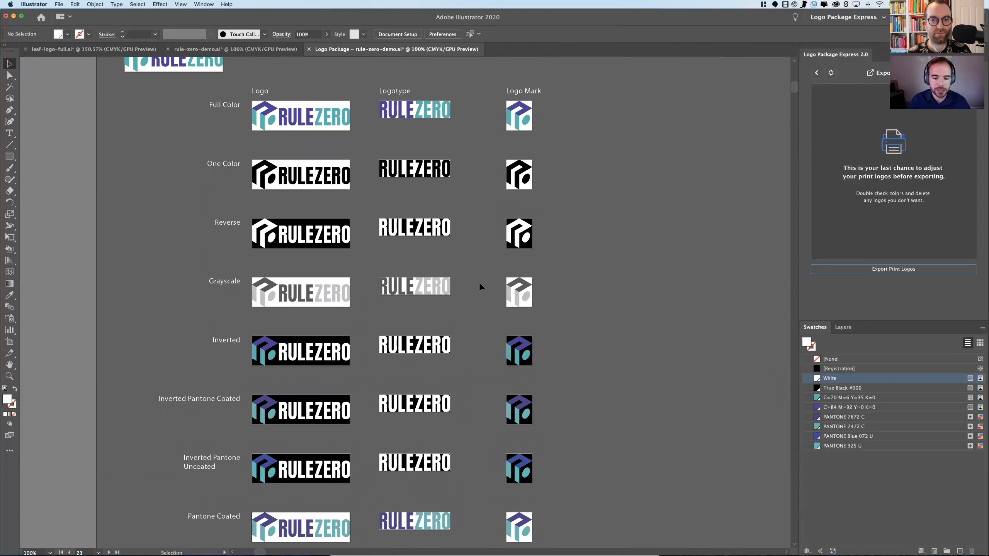
scroll(479, 282, down, 1)
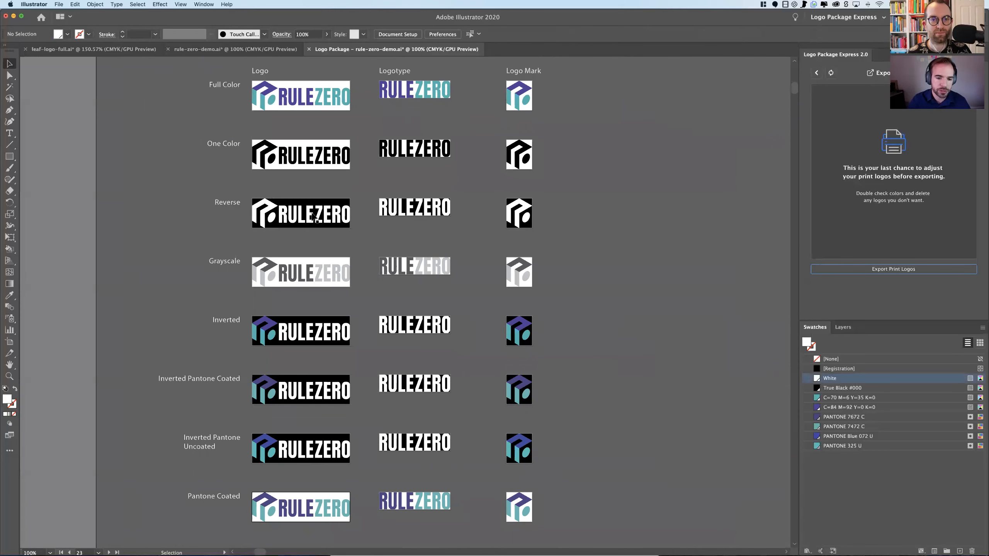
scroll(465, 271, down, 1)
scroll(465, 272, down, 2)
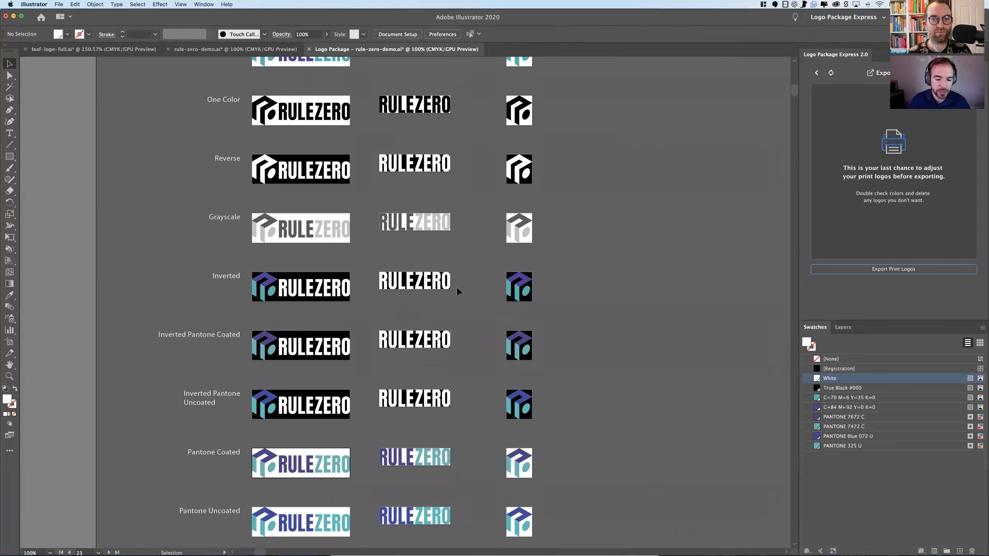
scroll(461, 287, down, 3)
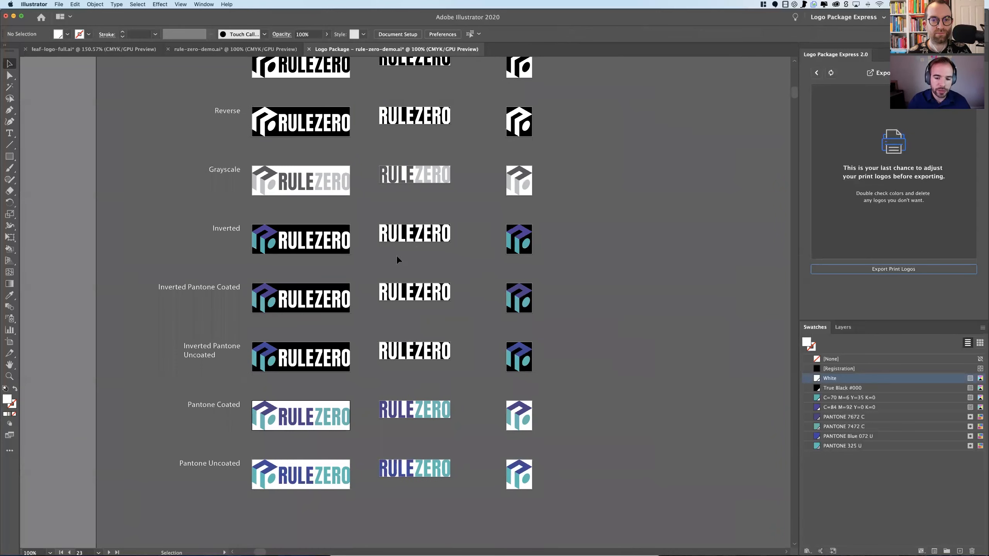
scroll(507, 251, up, 3)
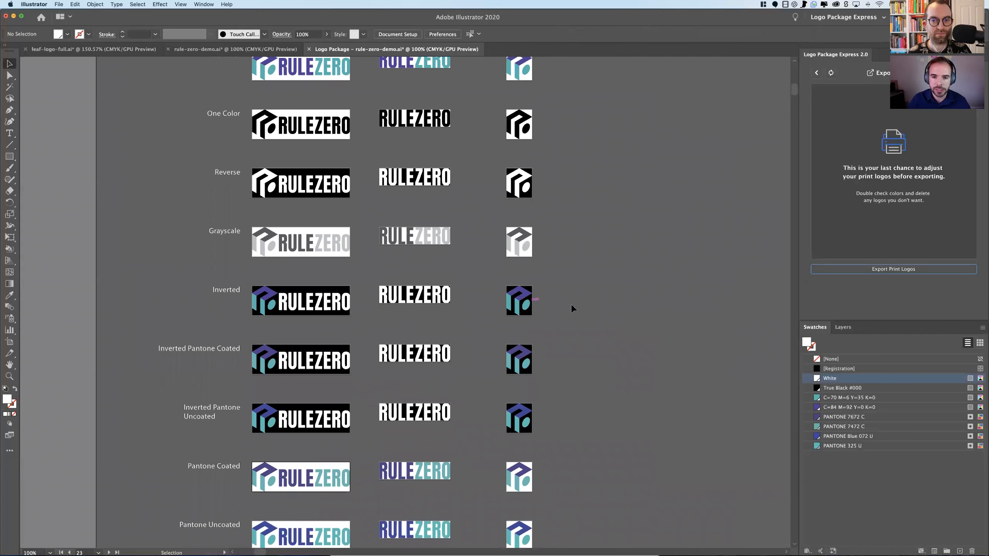
scroll(552, 219, up, 3)
scroll(538, 121, up, 1)
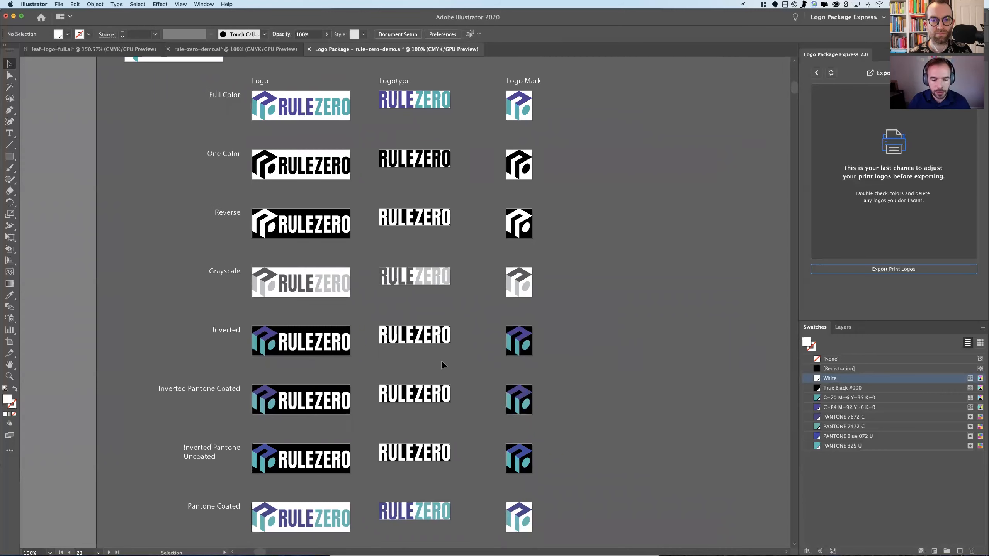
scroll(441, 360, down, 3)
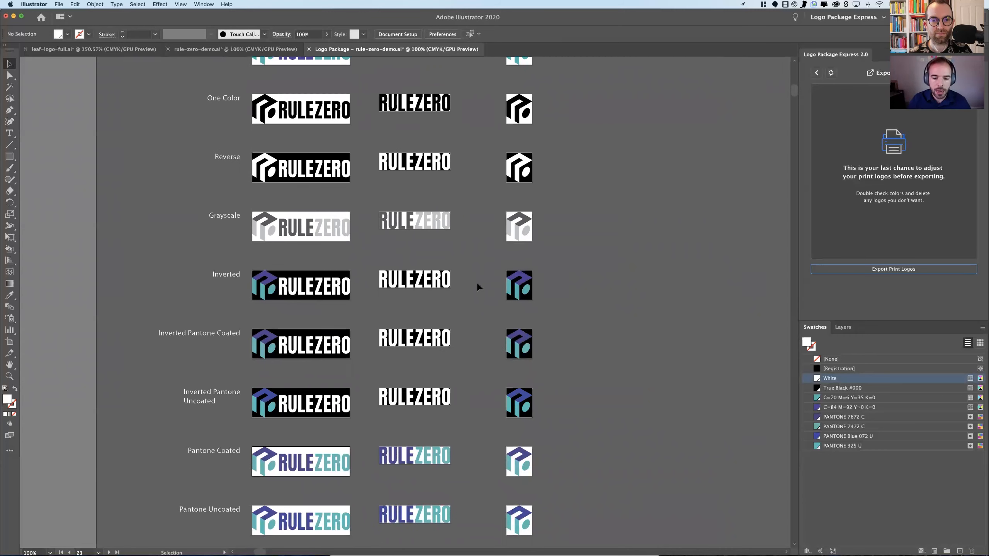
Delete the logotype and logo mark artwork in the Inverted, Inverted Pantone Coated and Inverted Pantone Uncoated rows.
click(556, 418)
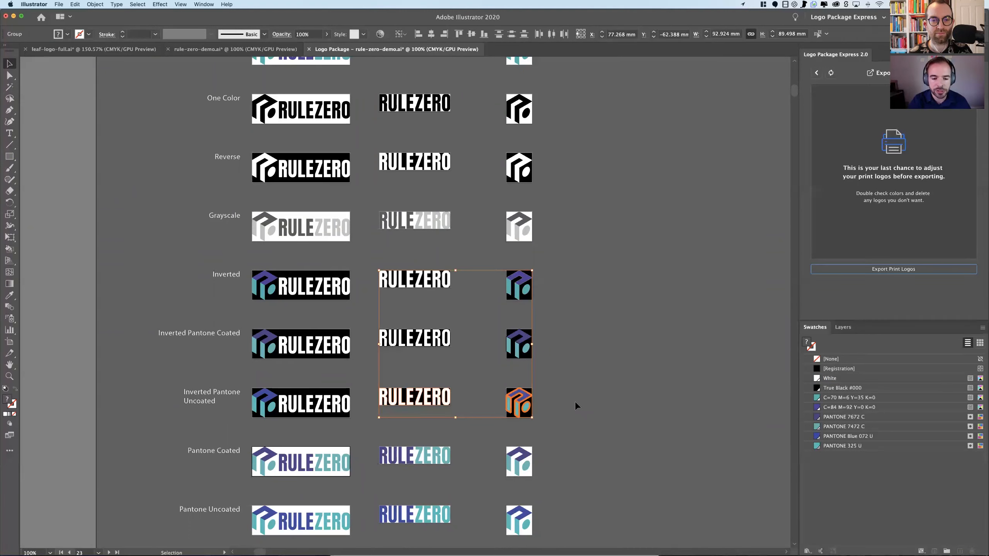
key(Delete)
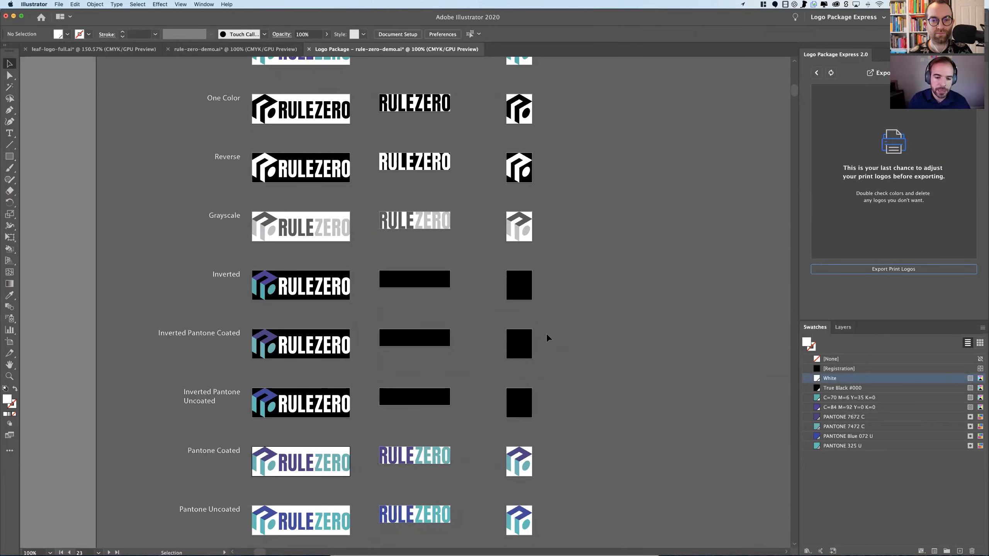
scroll(534, 337, up, 1)
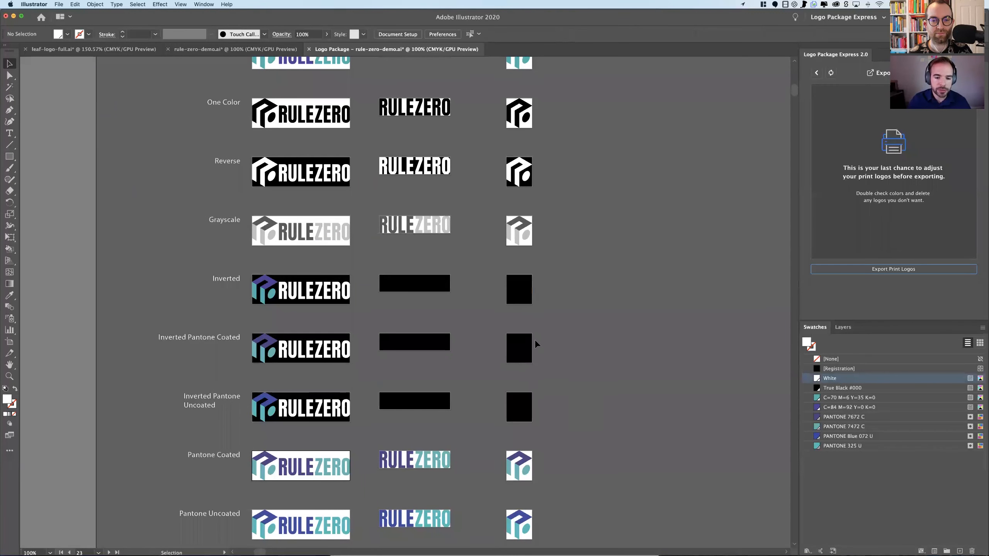
scroll(534, 339, up, 5)
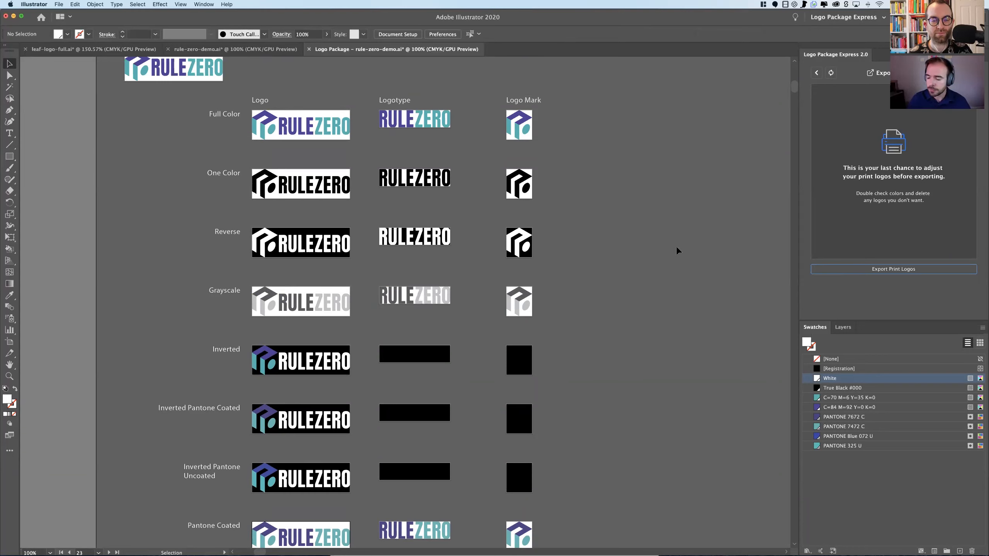
Start the print logo export and set the client name to rz.
click(885, 269)
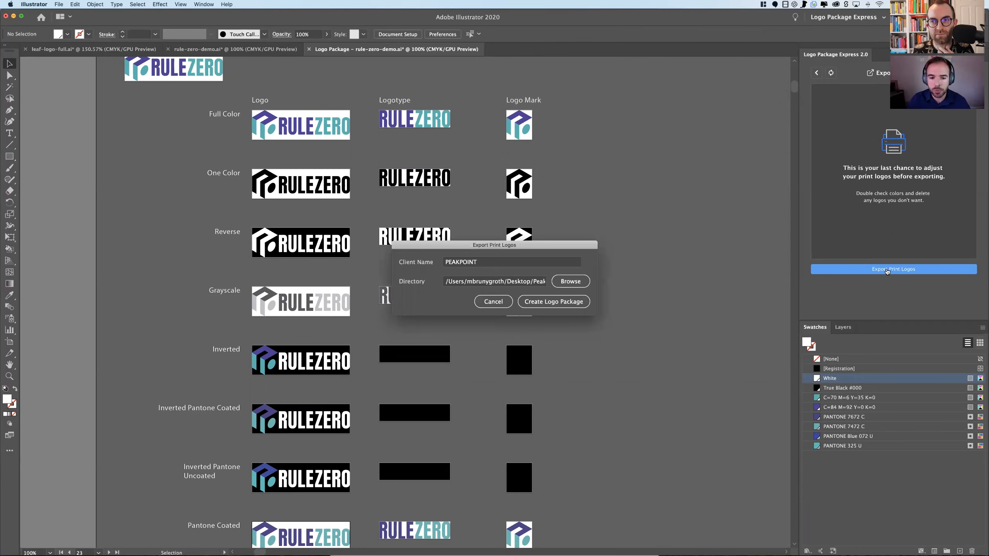
click(495, 265)
key(BackSpace)
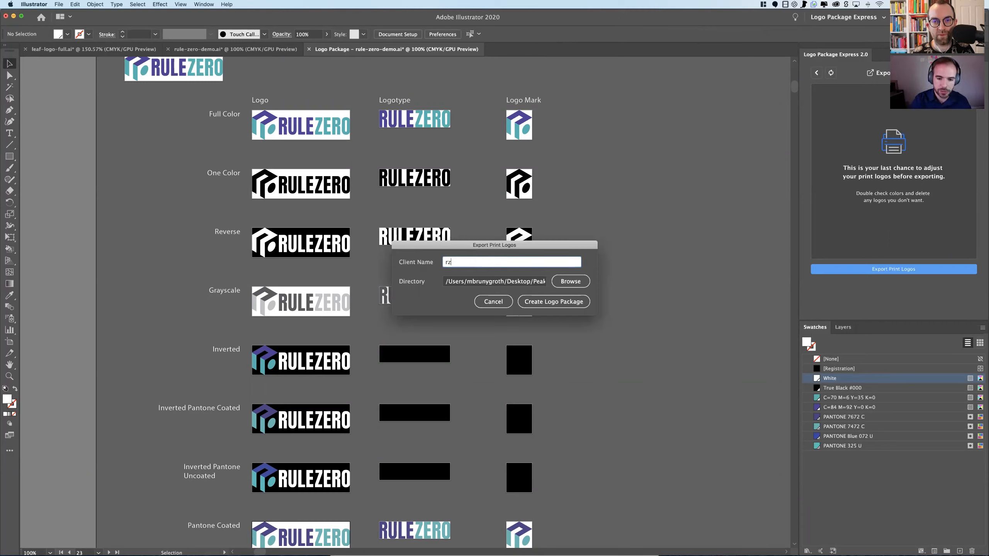
Set the export directory to the Rule Zero Logo Package folder on the Desktop and create the logo package.
click(565, 282)
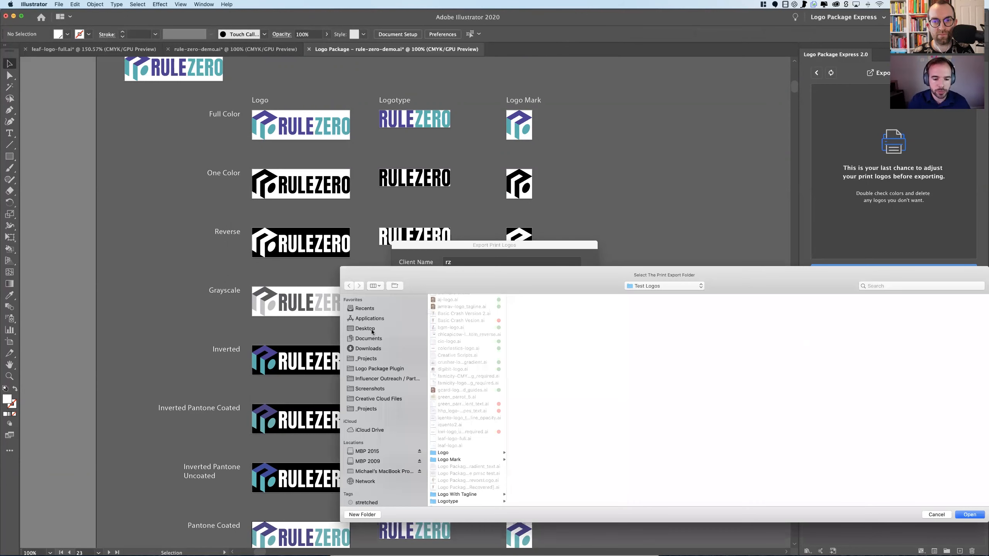
click(372, 329)
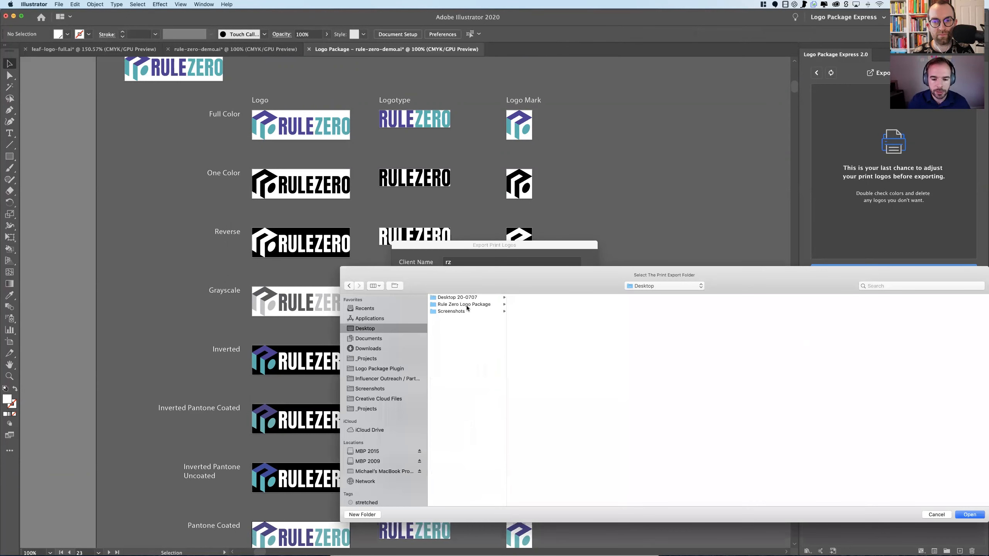
click(465, 305)
click(969, 515)
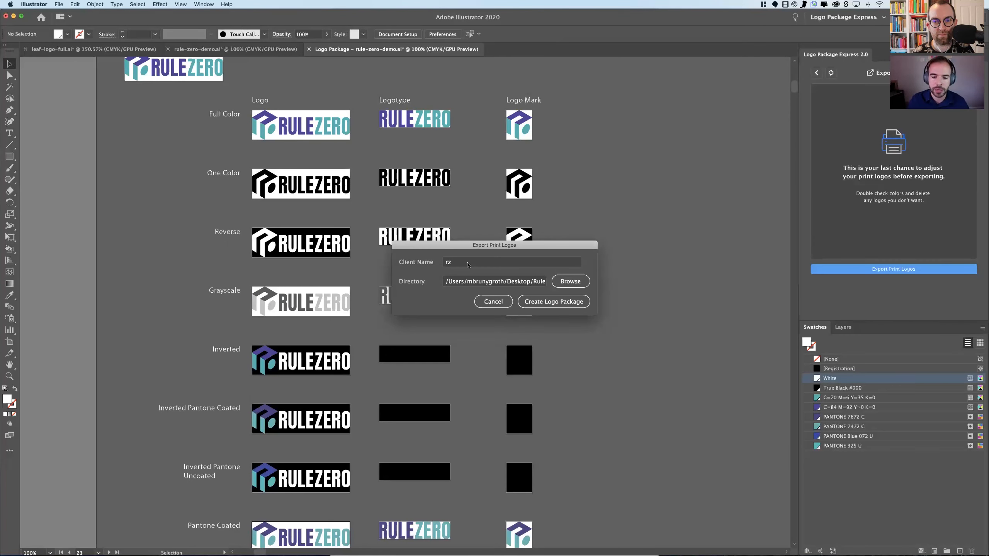
click(550, 302)
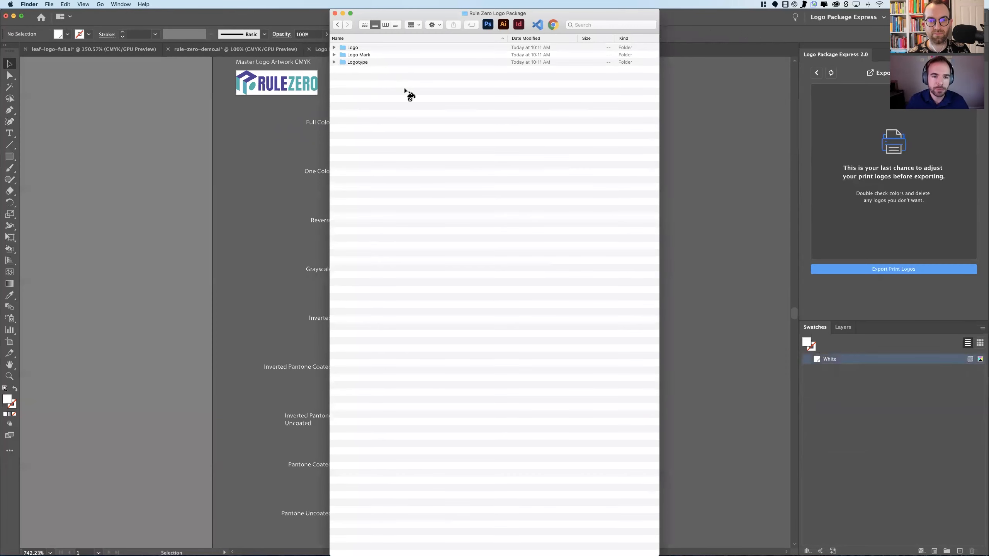
Expand the exported Logotype, Logo Mark and Logo folders with all their subfolders to examine the files, and return to Illustrator.
alt+click(334, 62)
alt+click(335, 55)
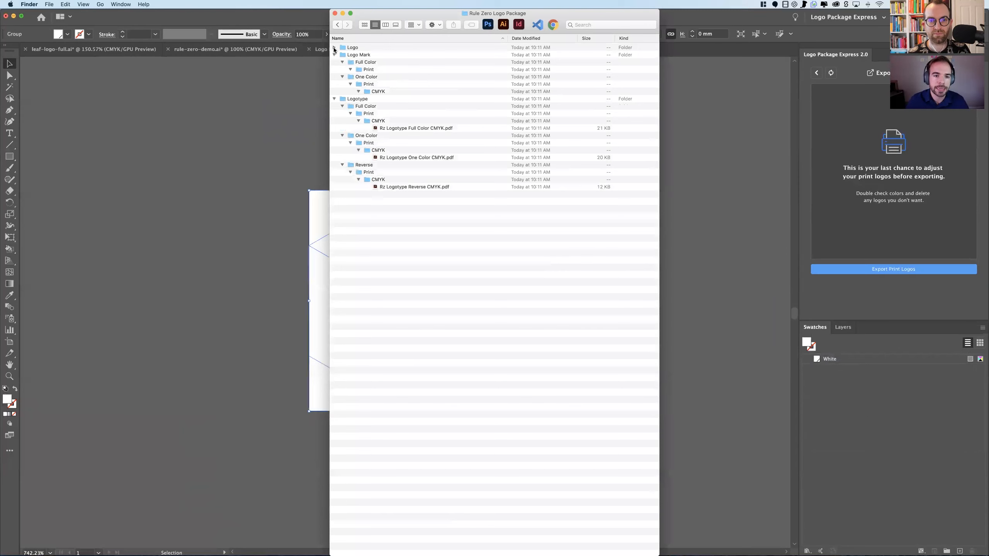
alt+click(334, 47)
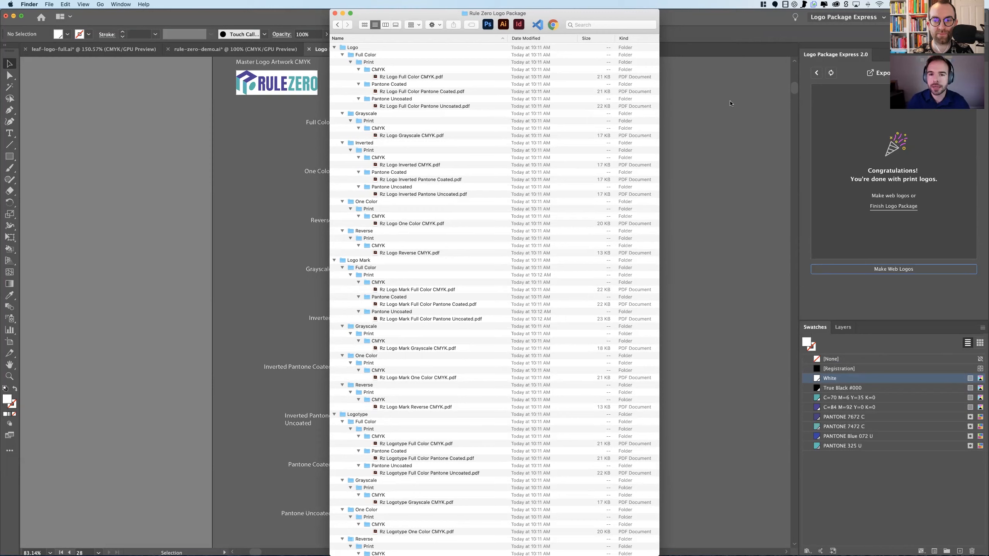
click(672, 21)
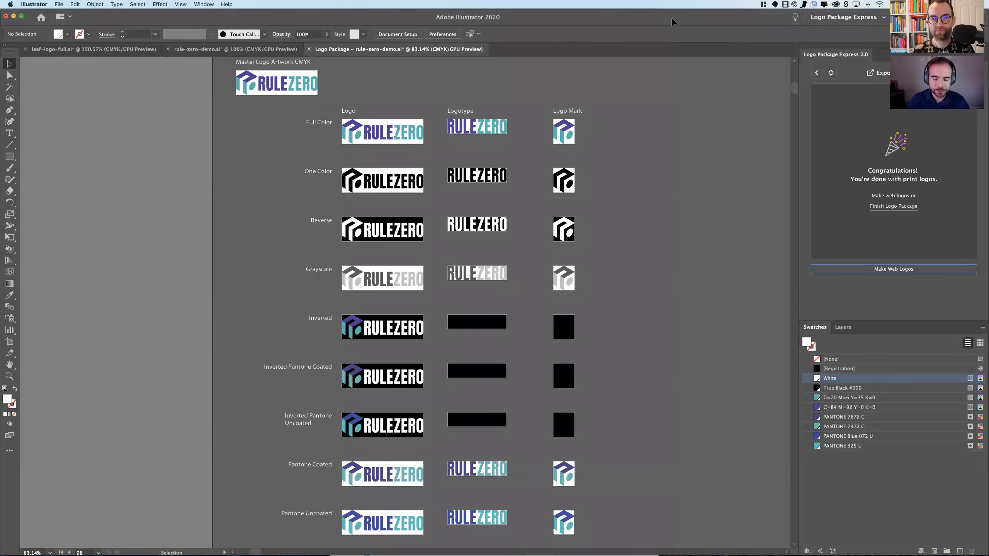
scroll(649, 232, down, 2)
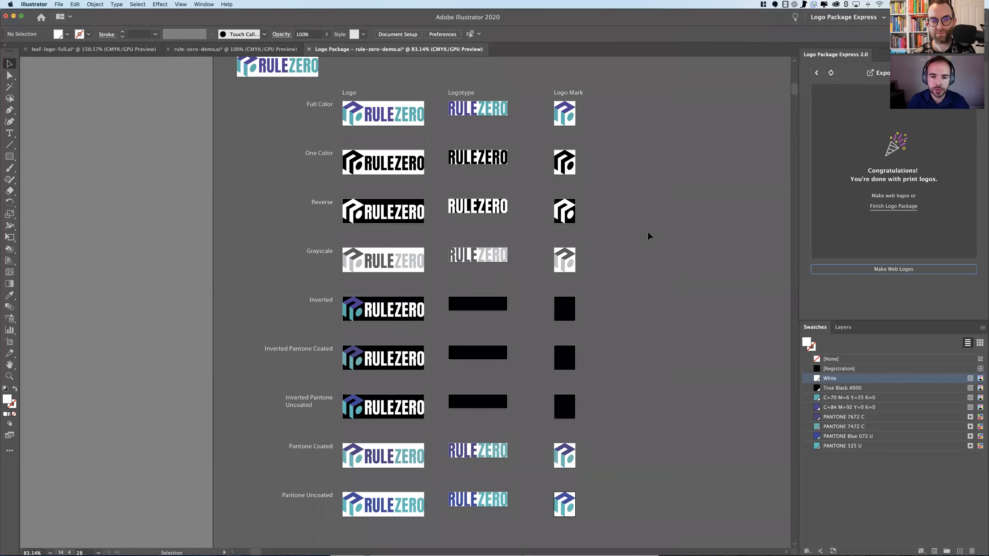
scroll(638, 230, up, 1)
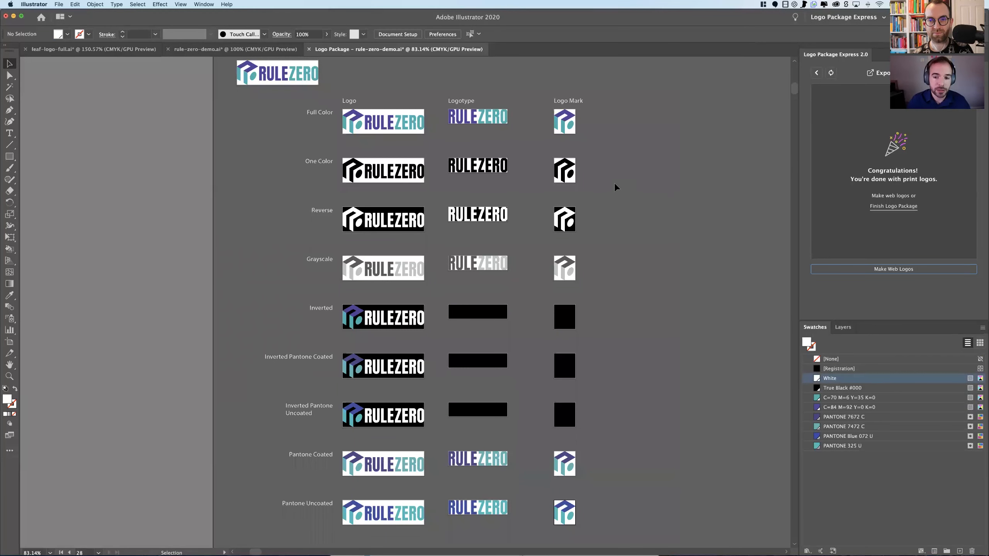
scroll(615, 184, down, 1)
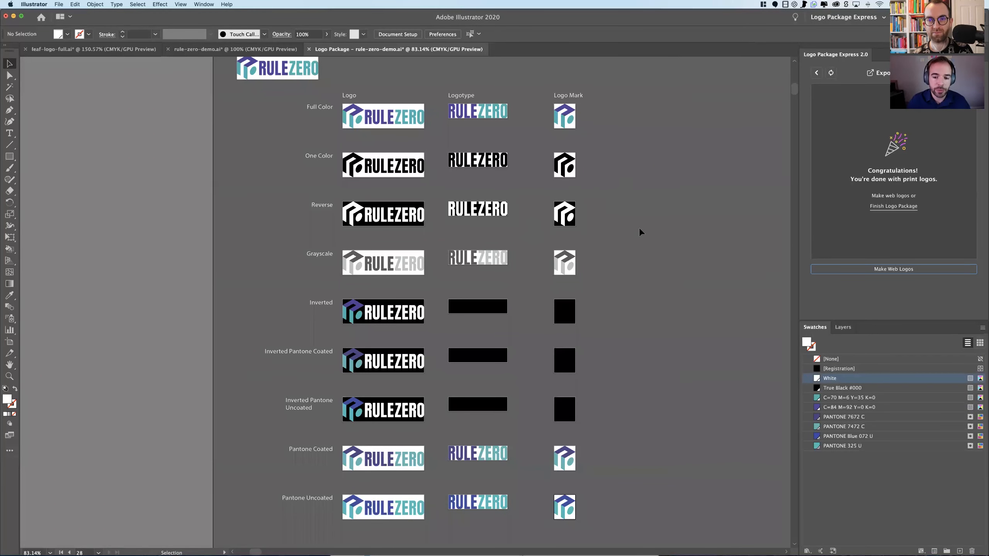
scroll(627, 228, up, 2)
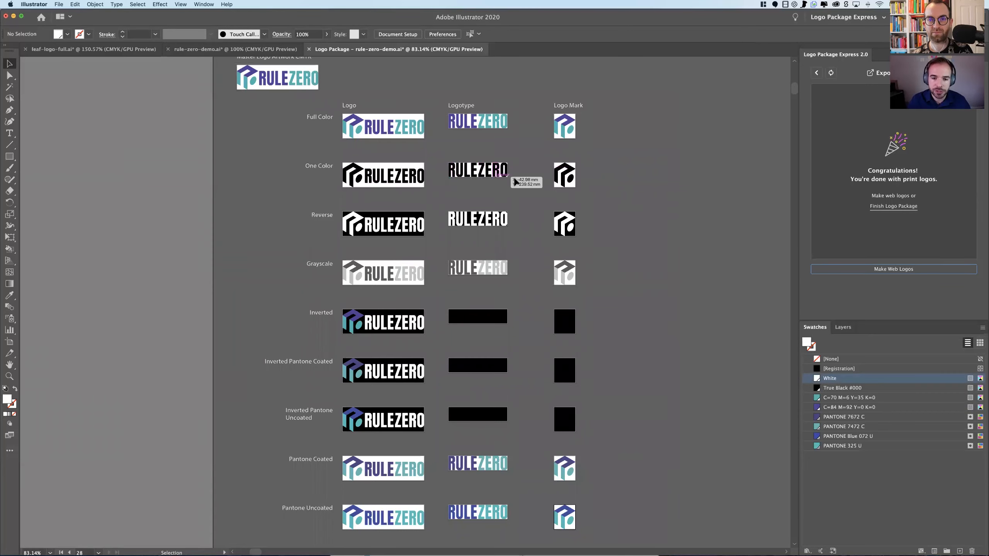
scroll(630, 172, down, 2)
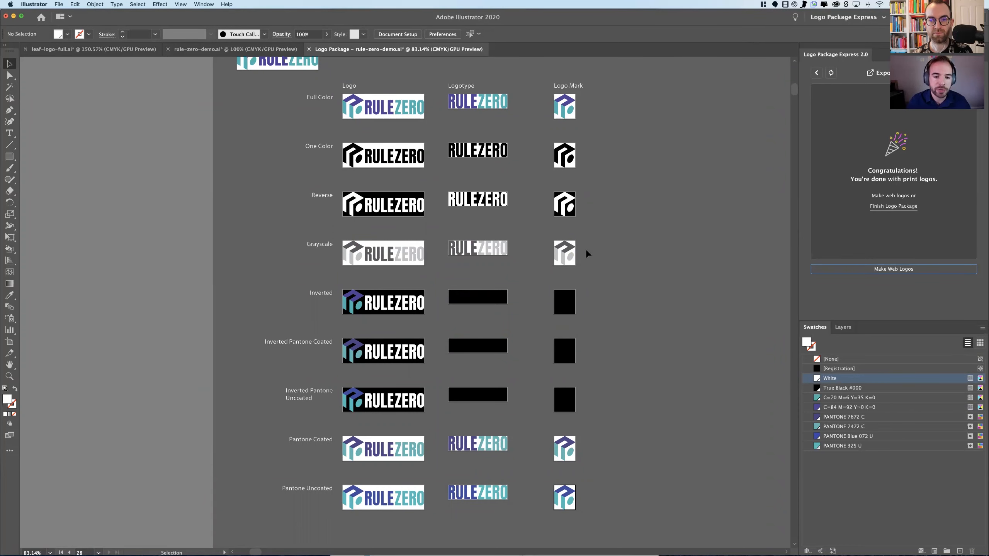
scroll(585, 250, down, 1)
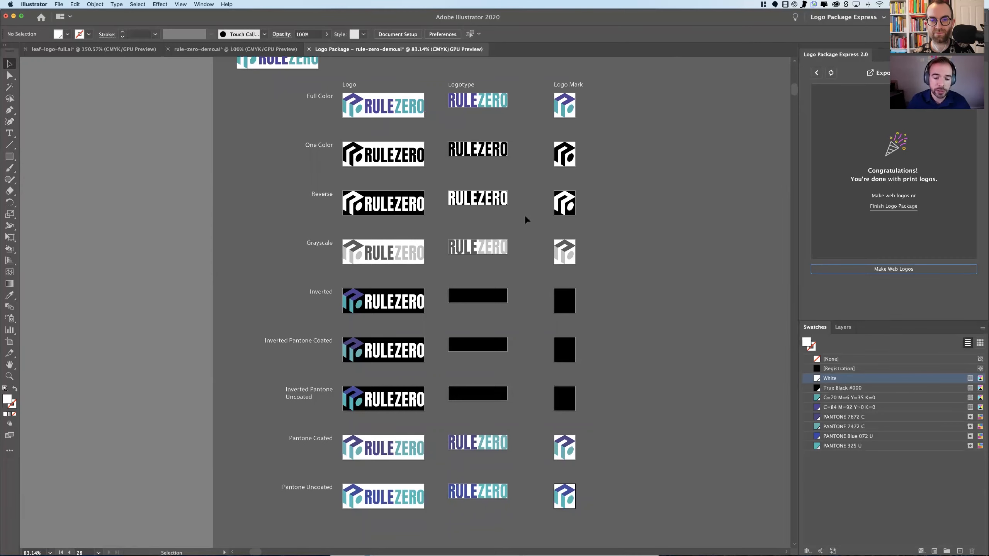
scroll(519, 217, down, 2)
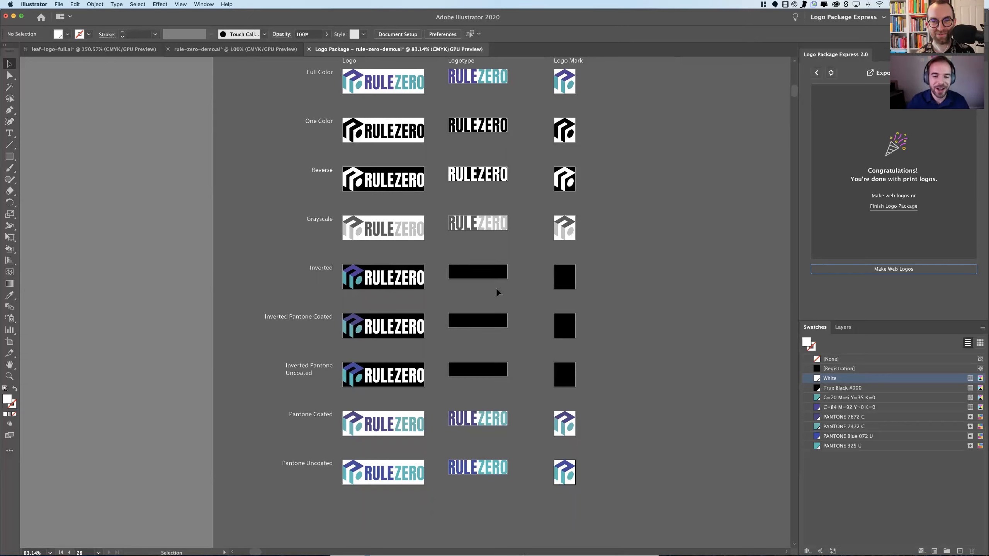
scroll(494, 287, down, 1)
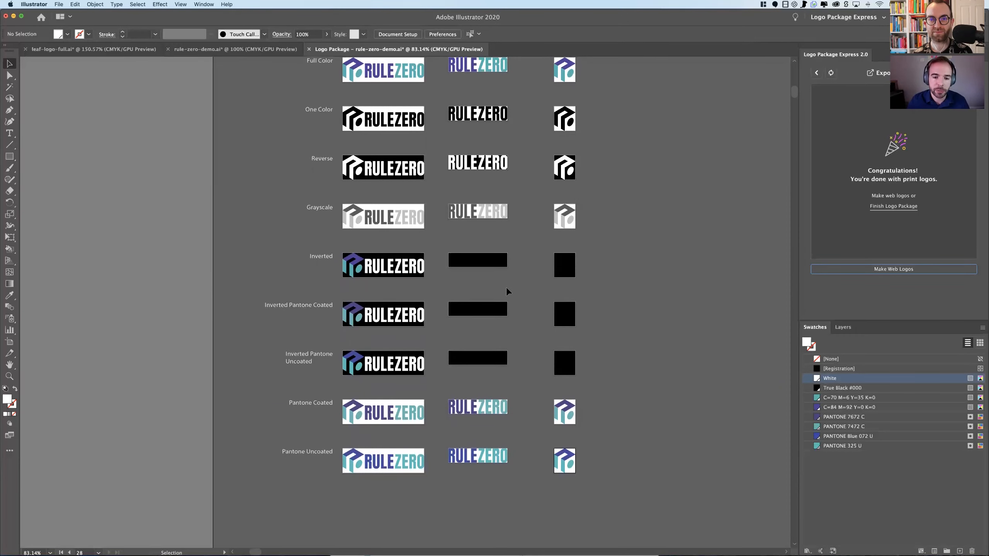
scroll(505, 288, up, 2)
scroll(508, 290, up, 2)
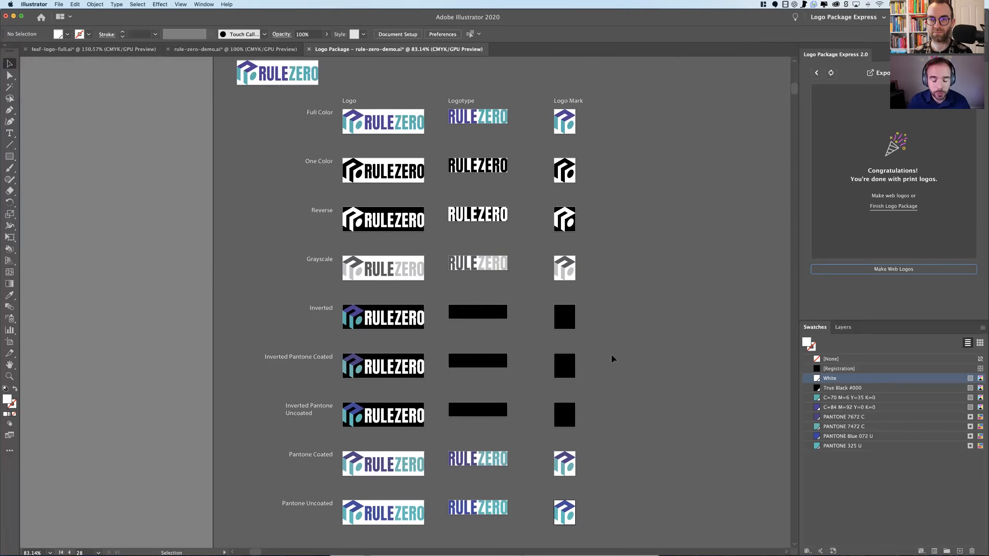
Compare the exported print files in the Rule Zero Logo Package folder with the logo variations and the source artwork in rule-zero-demo.ai.
key(ctrl+Up)
click(363, 54)
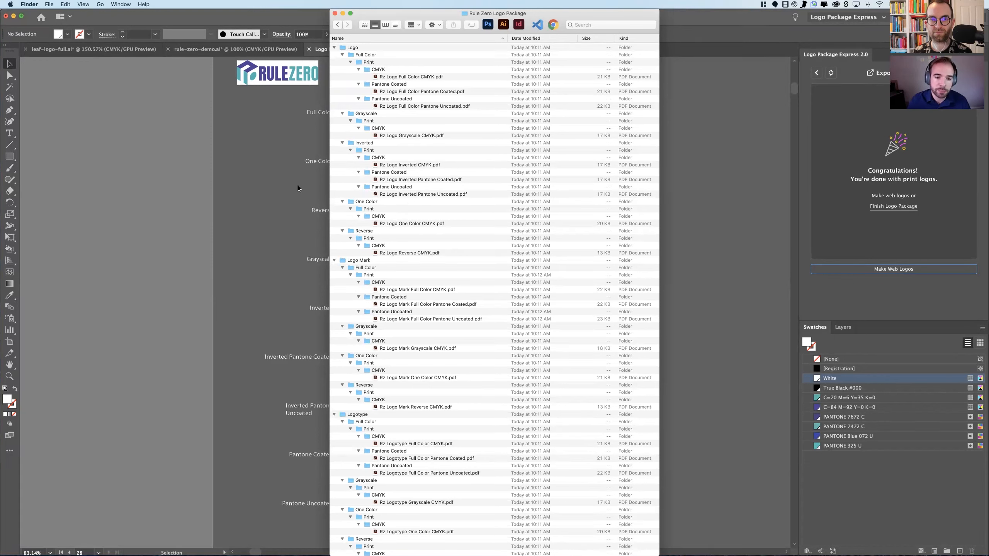
click(287, 192)
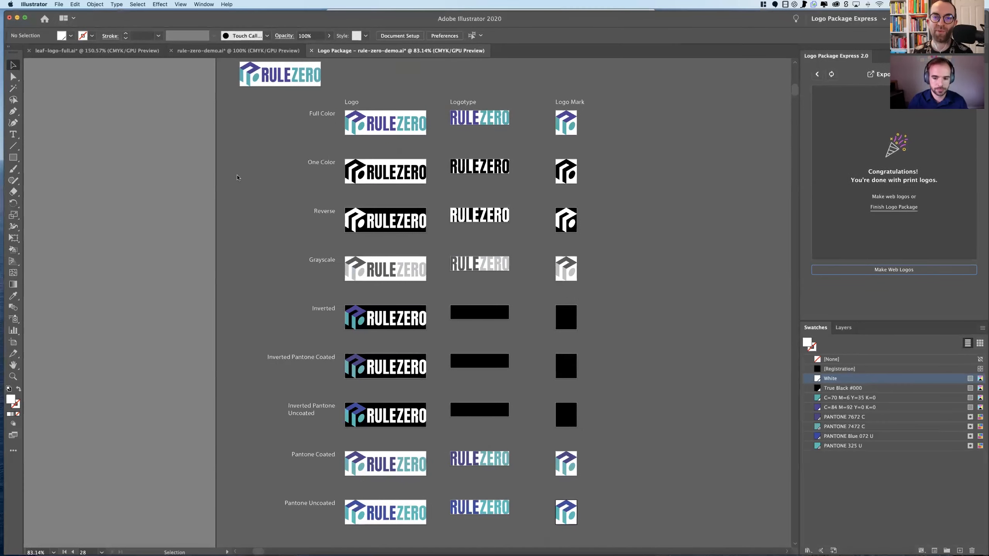
key(ctrl+Up)
click(665, 218)
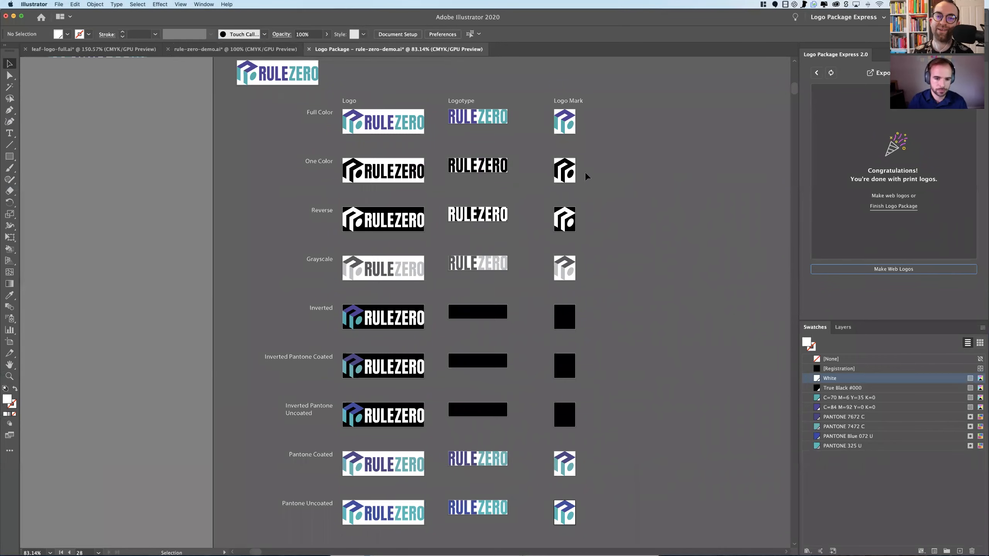
key(super+1)
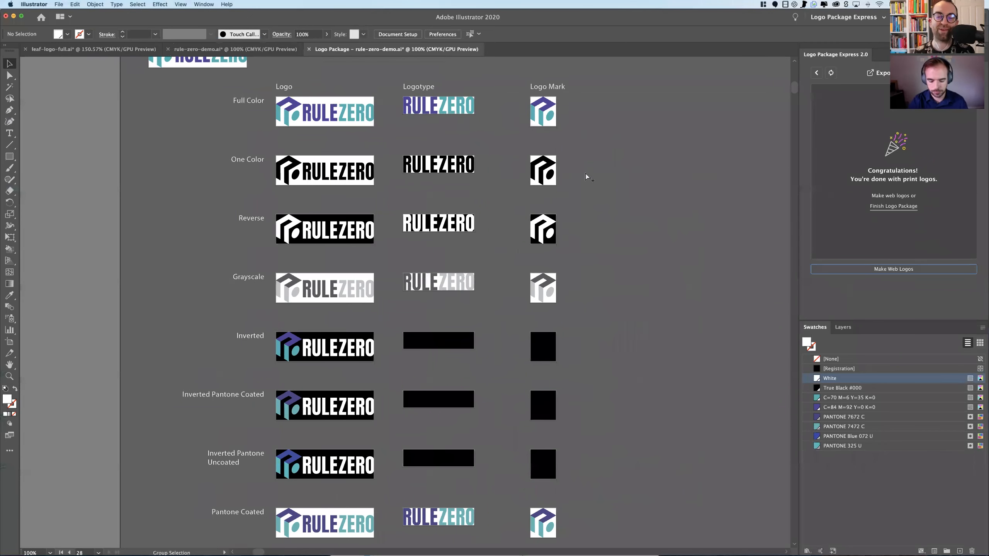
key(super+0)
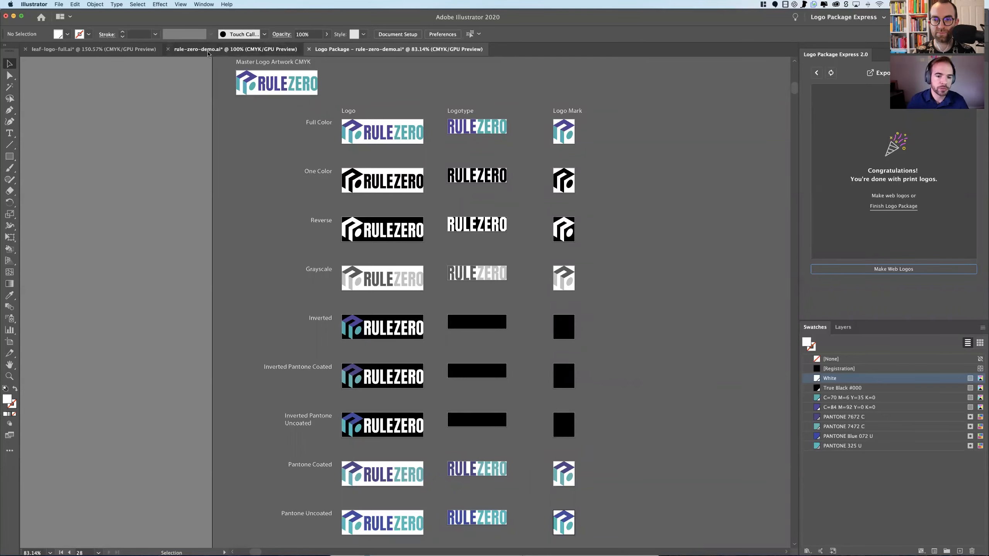
click(236, 49)
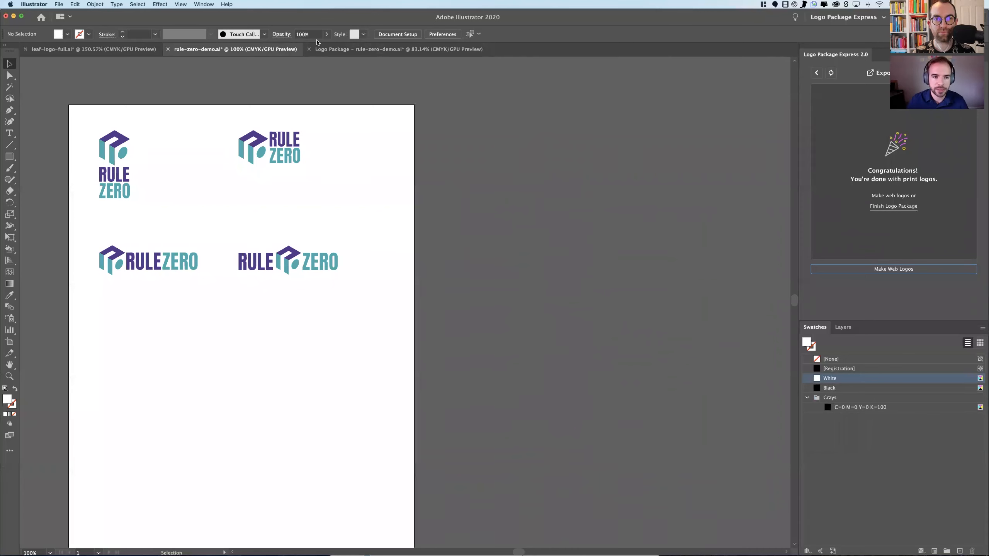
click(389, 49)
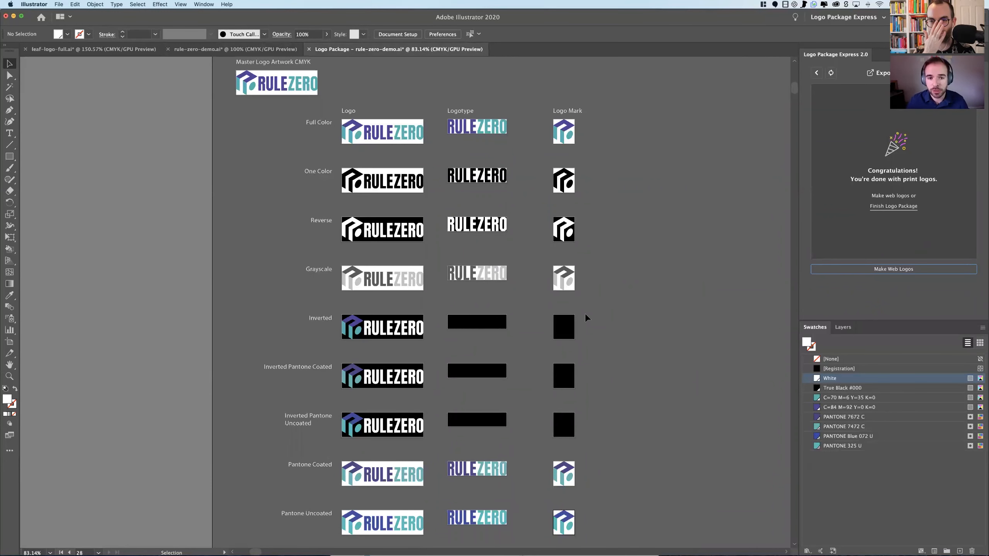
key(ctrl+Up)
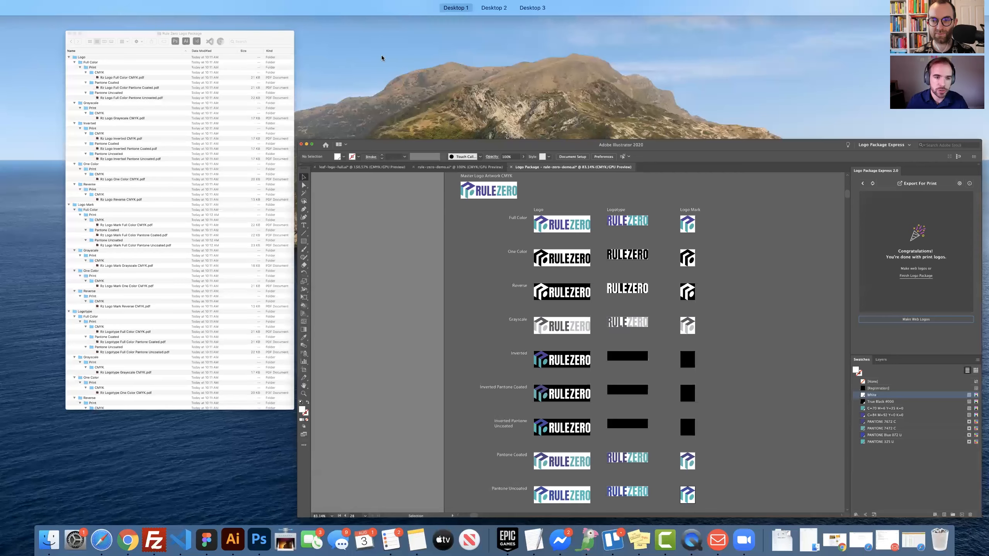
click(242, 229)
click(689, 231)
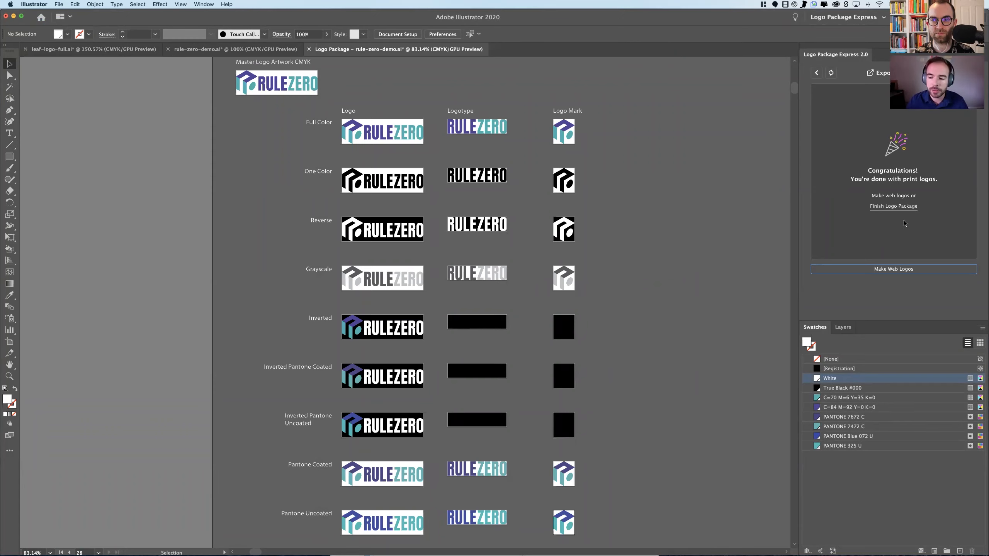
Generate the web logos and delete the logotype and logo mark artwork in the Inverted row.
click(888, 272)
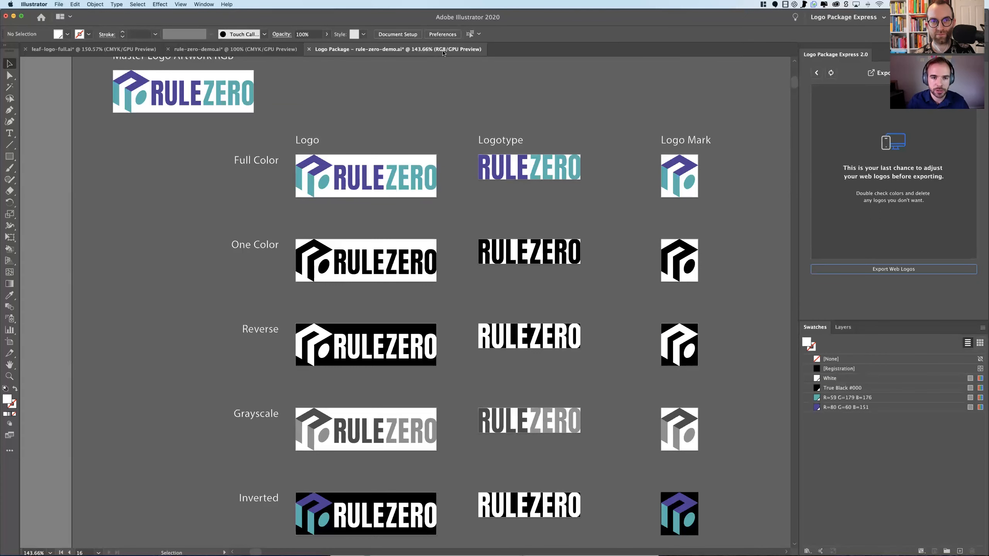
scroll(223, 79, up, 2)
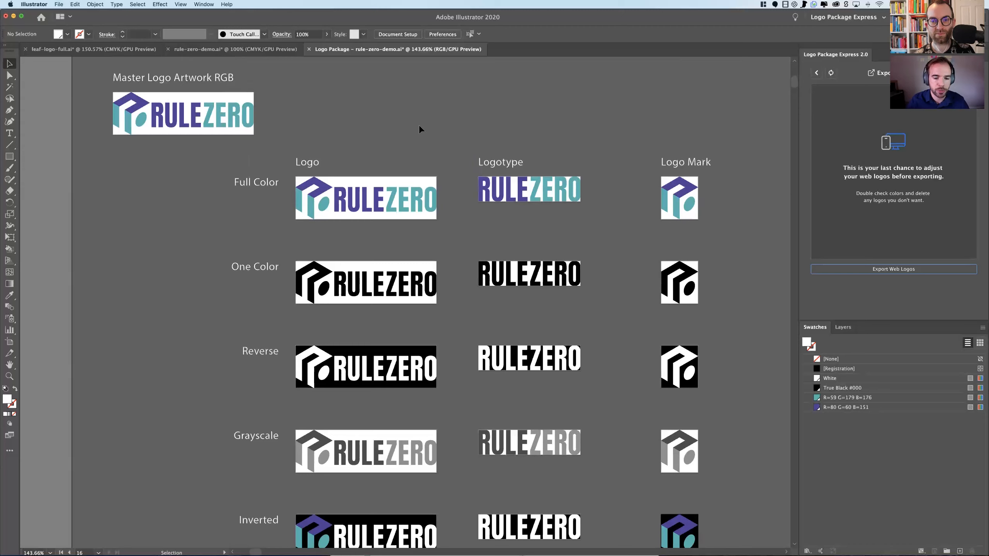
scroll(453, 144, down, 1)
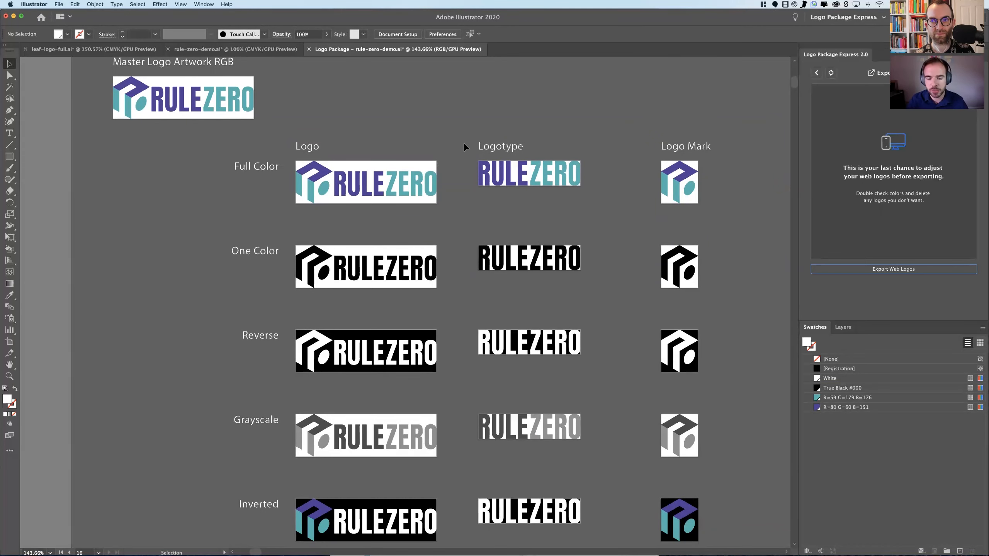
scroll(464, 147, down, 3)
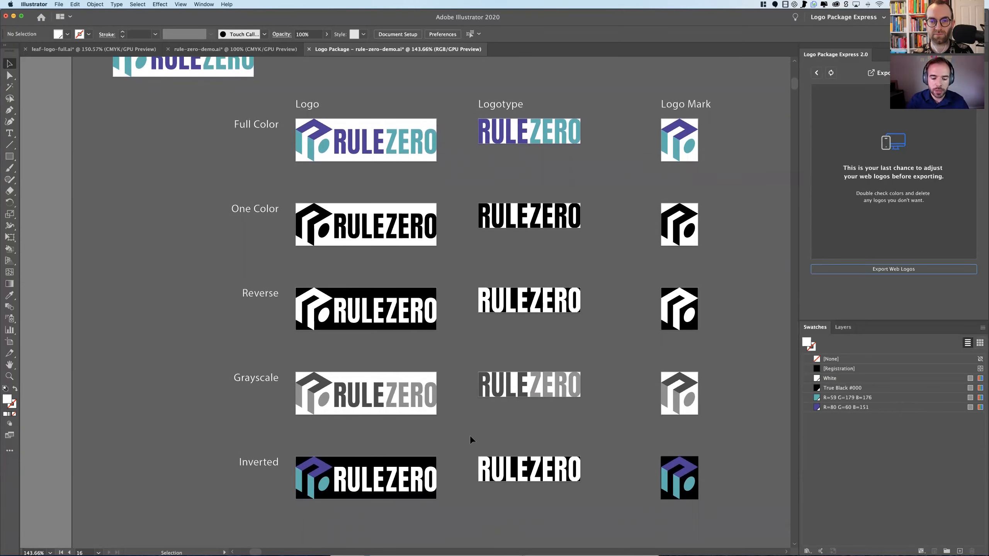
drag(714, 495, 734, 508)
key(Delete)
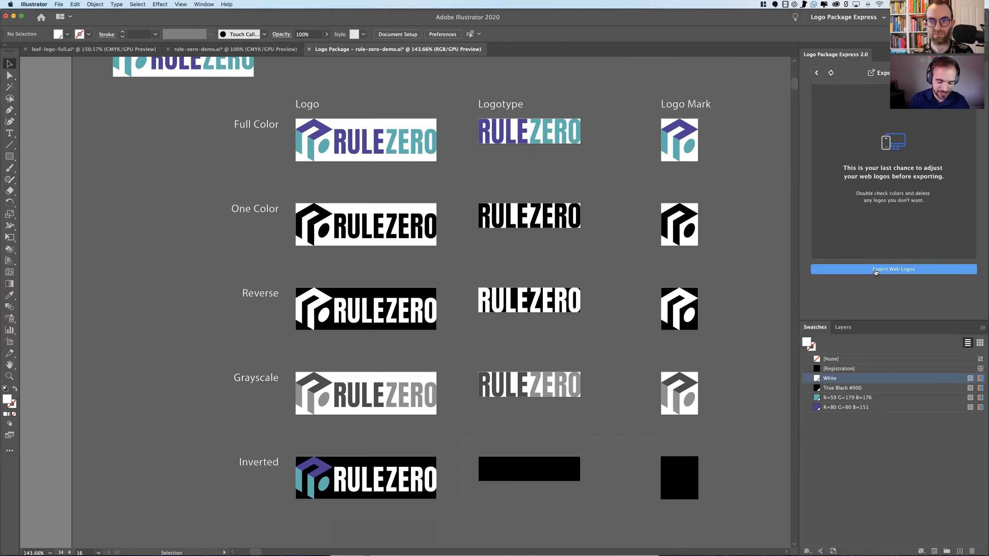
Export the web logos with client name rz and create the logo package in the Rule Zero Logo Package folder.
click(881, 270)
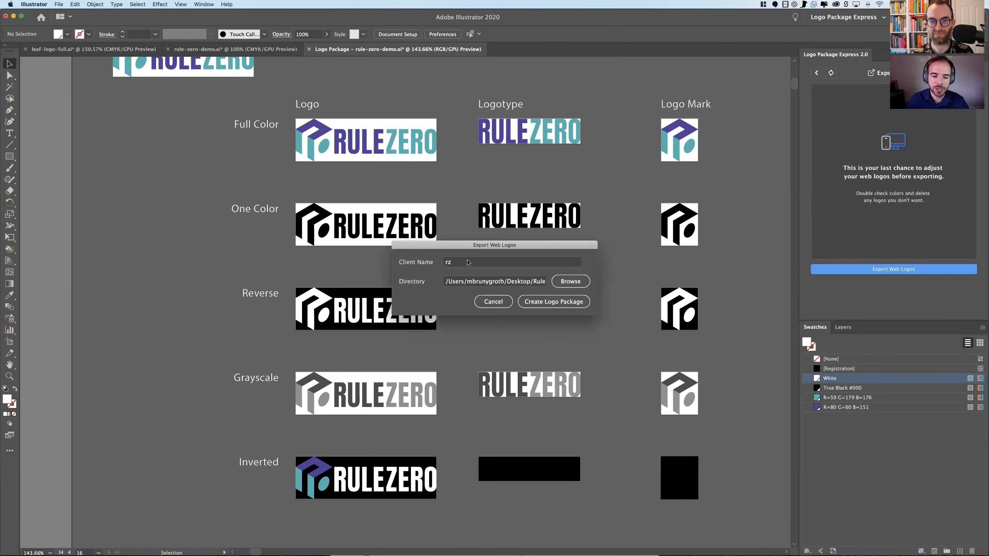
click(553, 302)
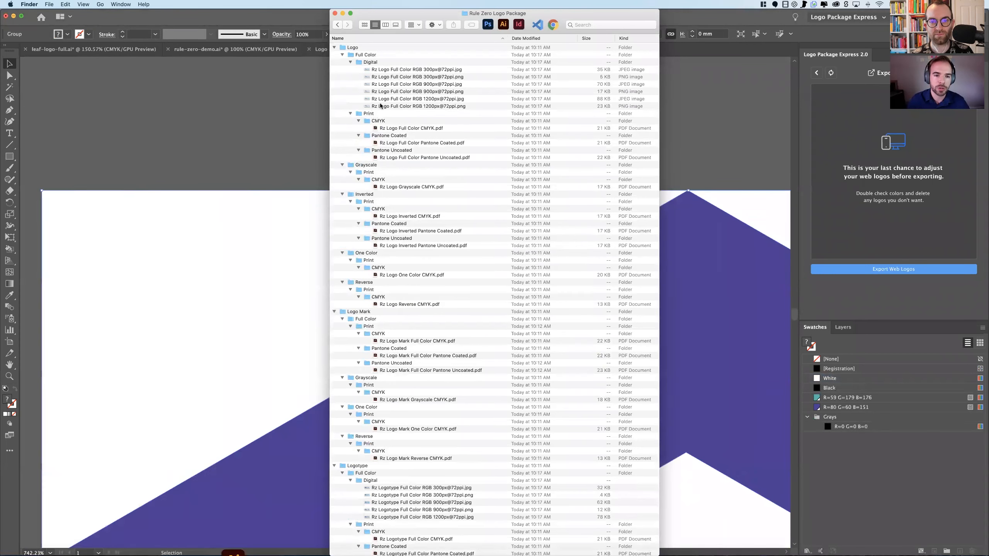
Preview the full color logo's digital PNG and JPG exports in their different pixel sizes, and close the preview.
click(372, 62)
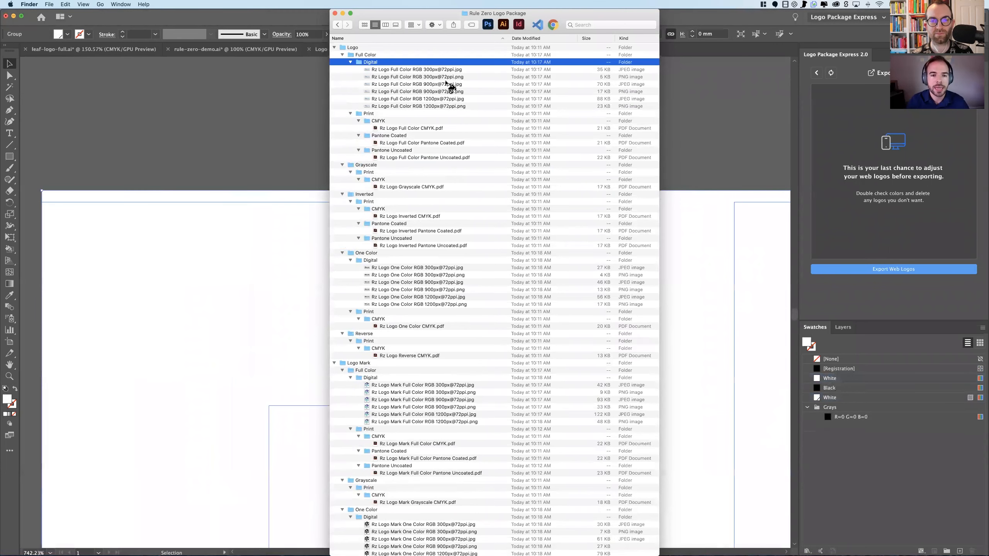
click(412, 77)
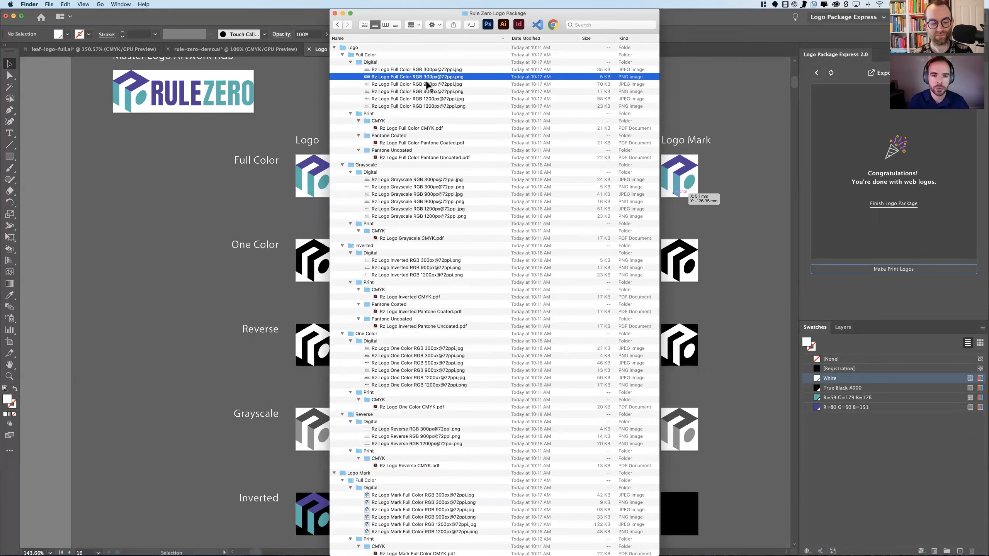
click(431, 106)
key(space)
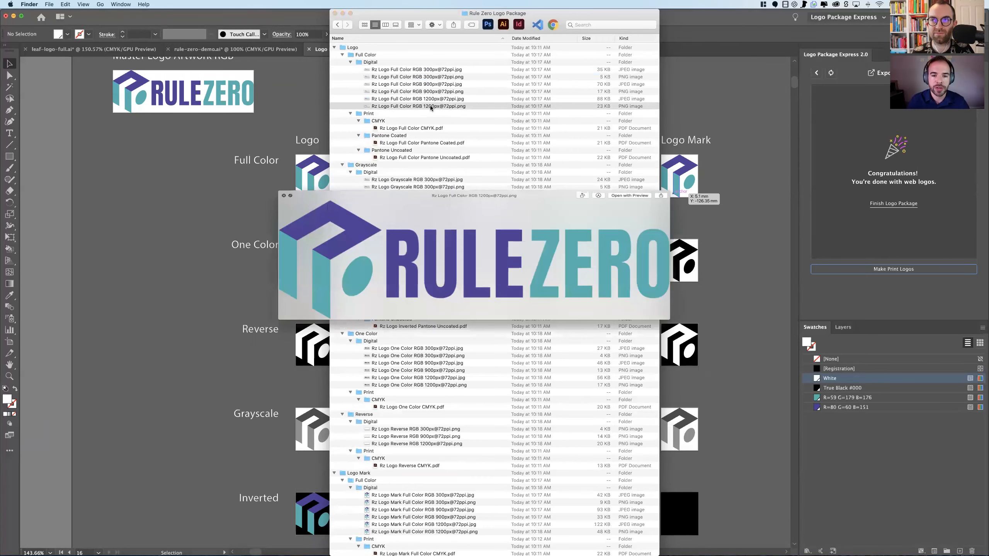
key(Up)
key(Up)
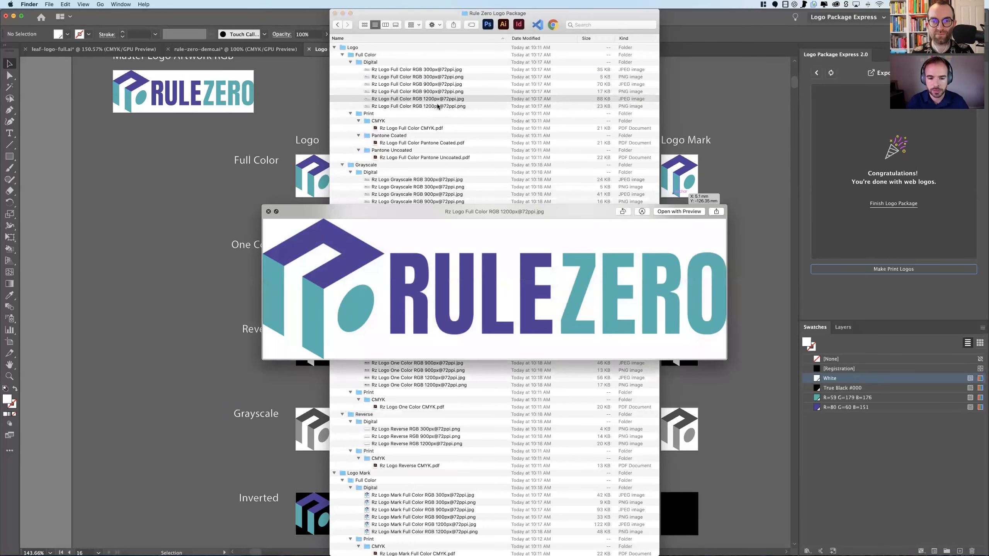
key(Up)
key(Up)
key(Up)
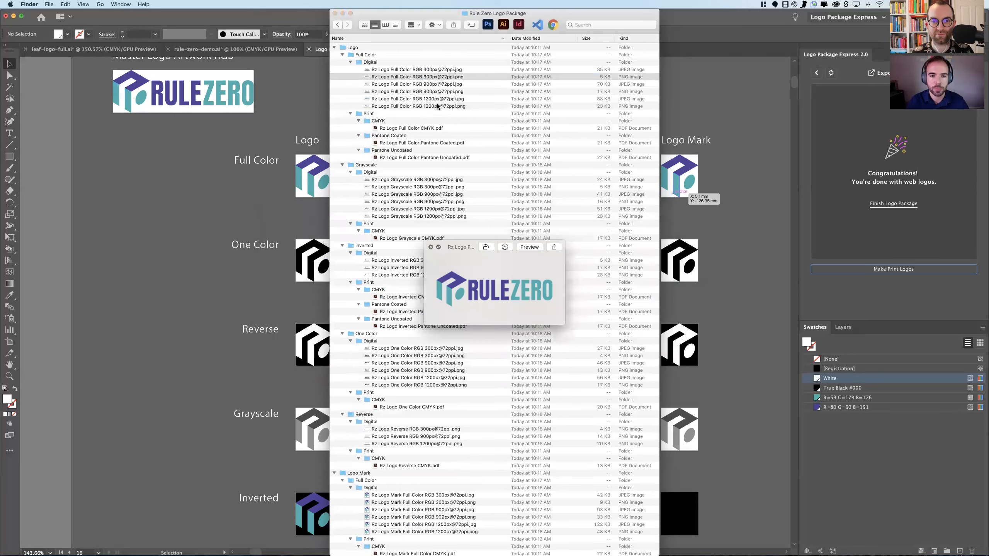
click(401, 64)
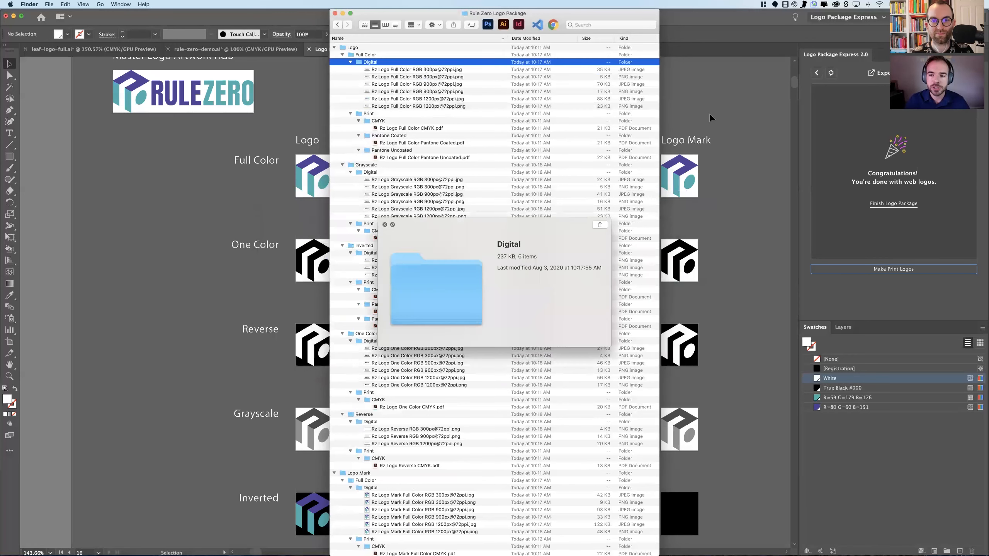
click(384, 224)
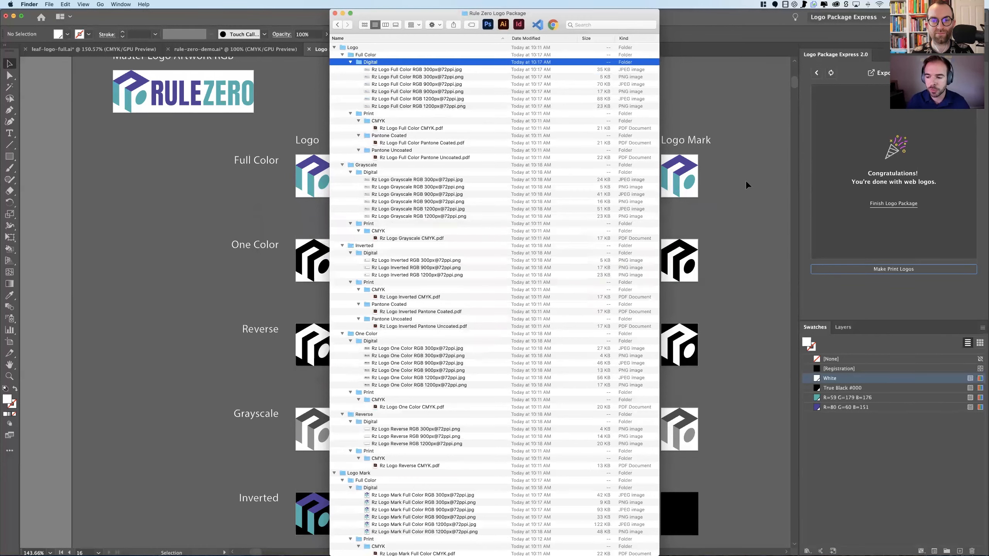
Look through the Digital and Print subfolders of the exported Logo, Logo Mark and Logotype folders, and return to Illustrator.
scroll(462, 179, down, 20)
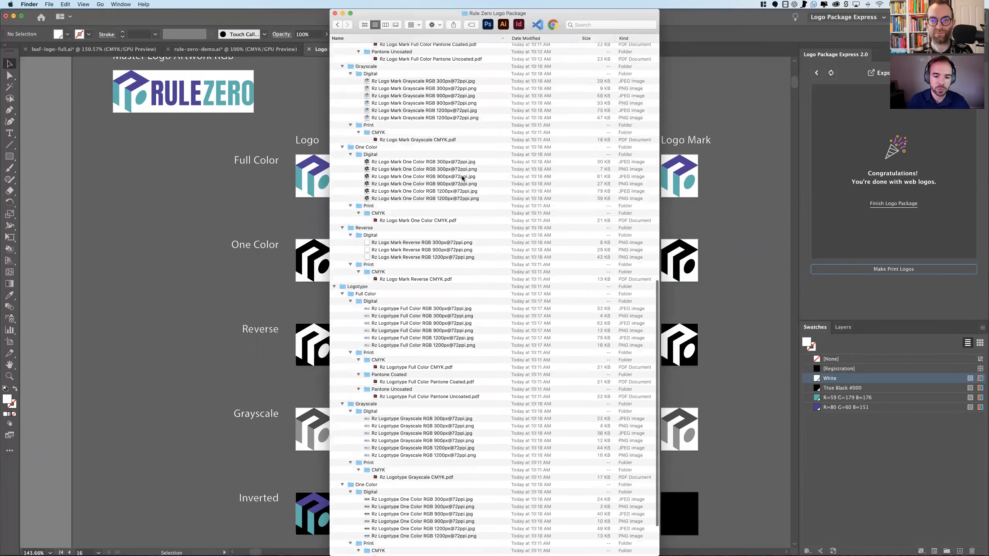
scroll(463, 178, up, 20)
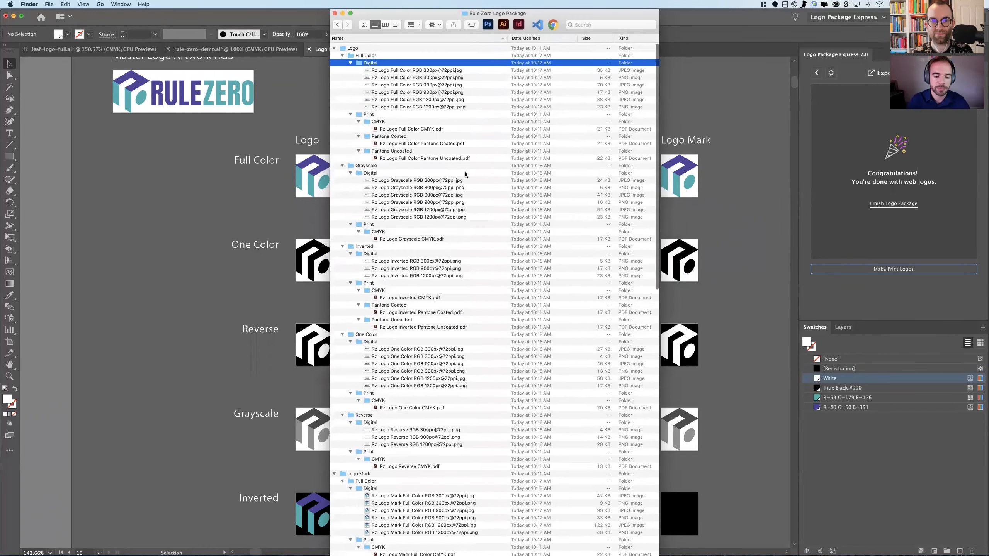
scroll(465, 174, down, 20)
scroll(465, 174, up, 20)
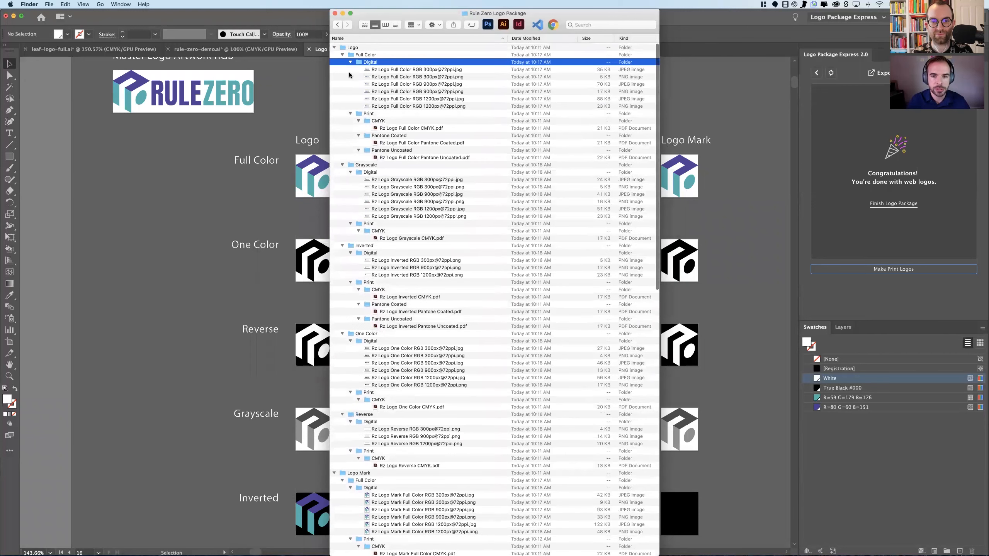
click(682, 85)
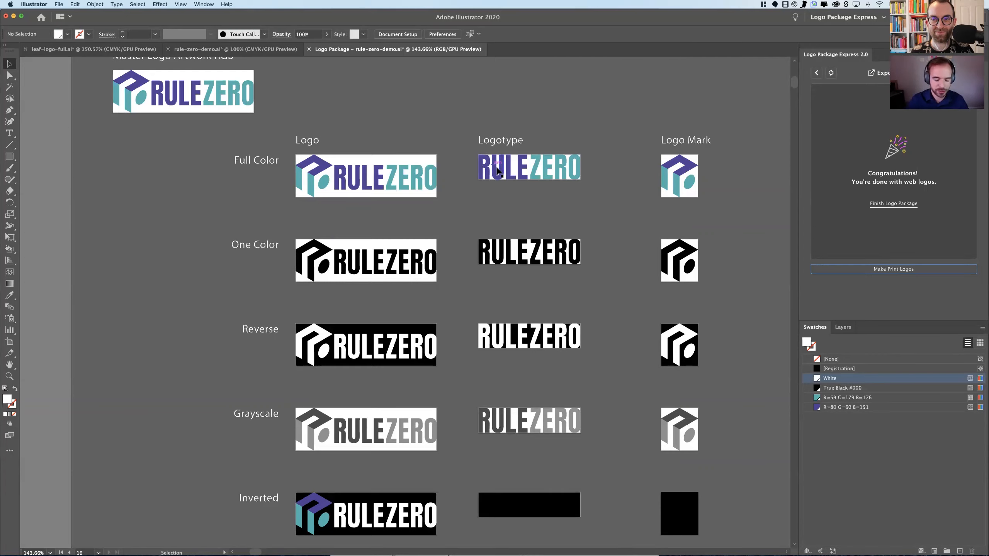
key(ctrl+Up)
click(183, 151)
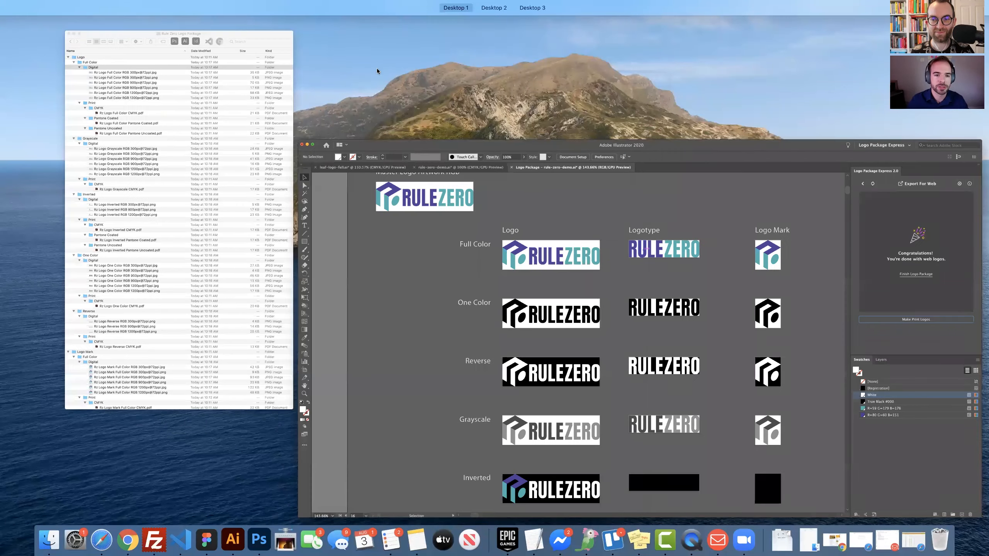
click(376, 173)
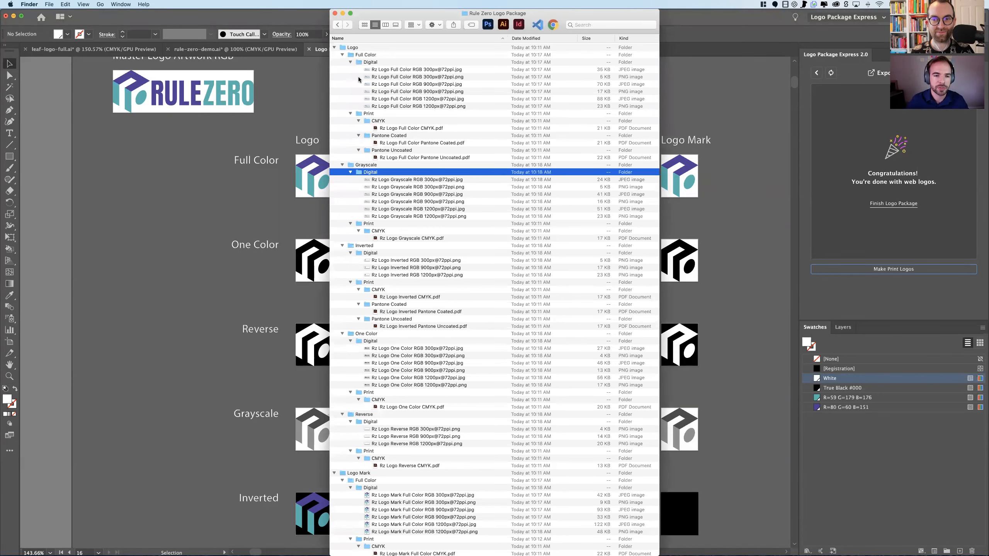
click(199, 180)
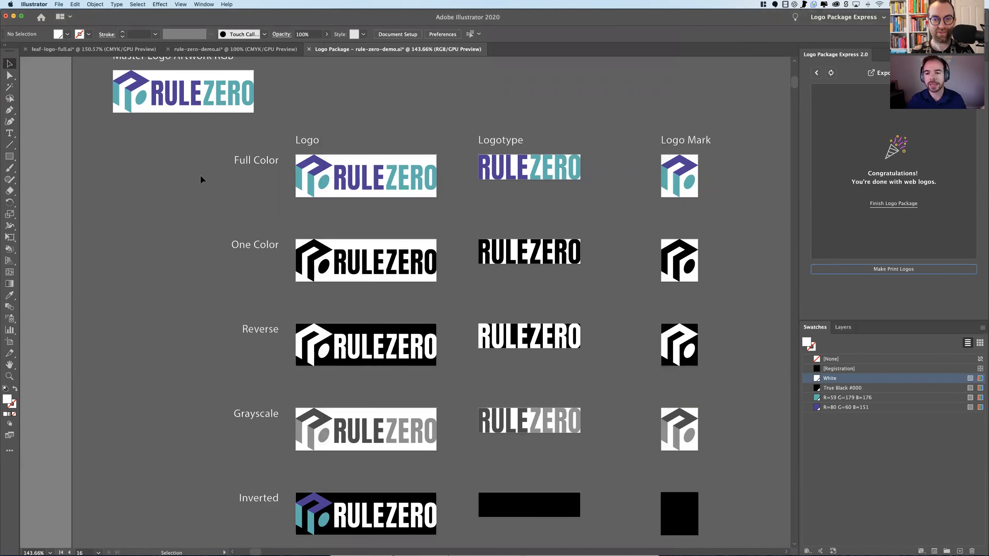
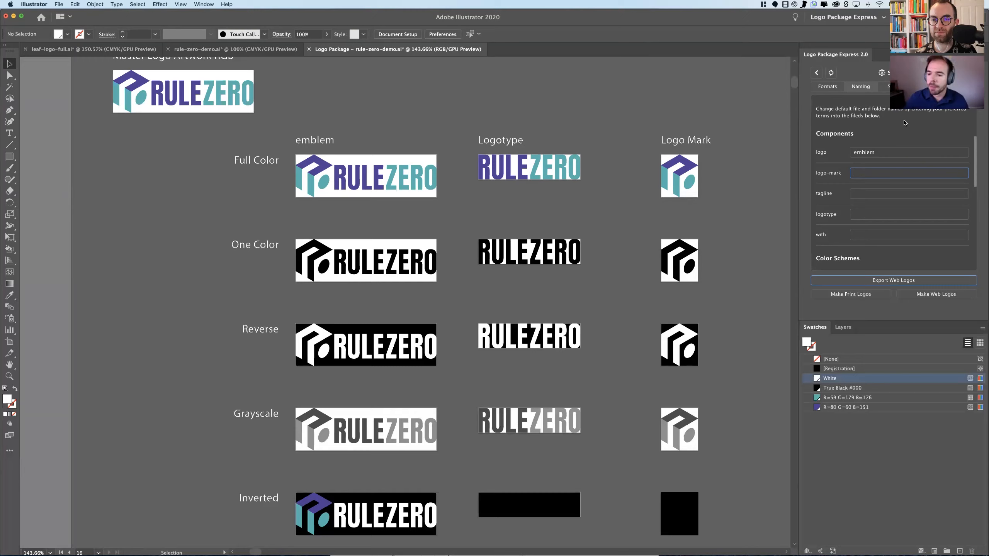
Set the custom name for the logo-mark component to icon and view the color scheme naming fields.
double_click(875, 152)
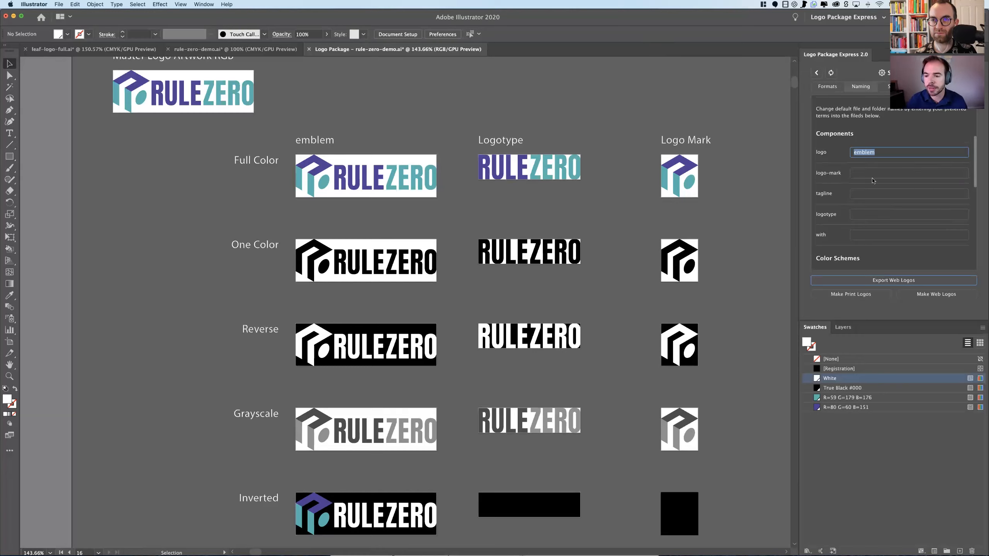
click(853, 176)
text(icon)
key(Tab)
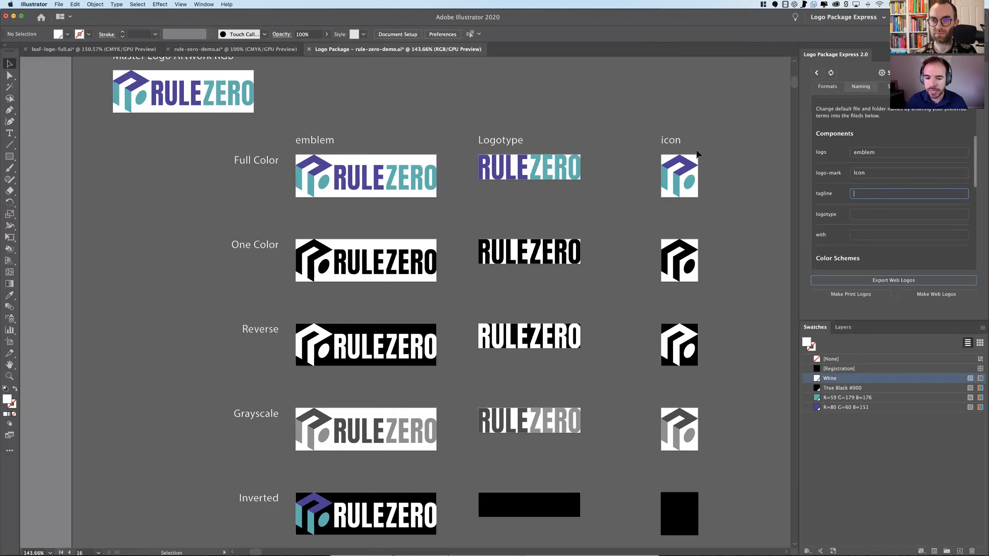
scroll(865, 207, down, 5)
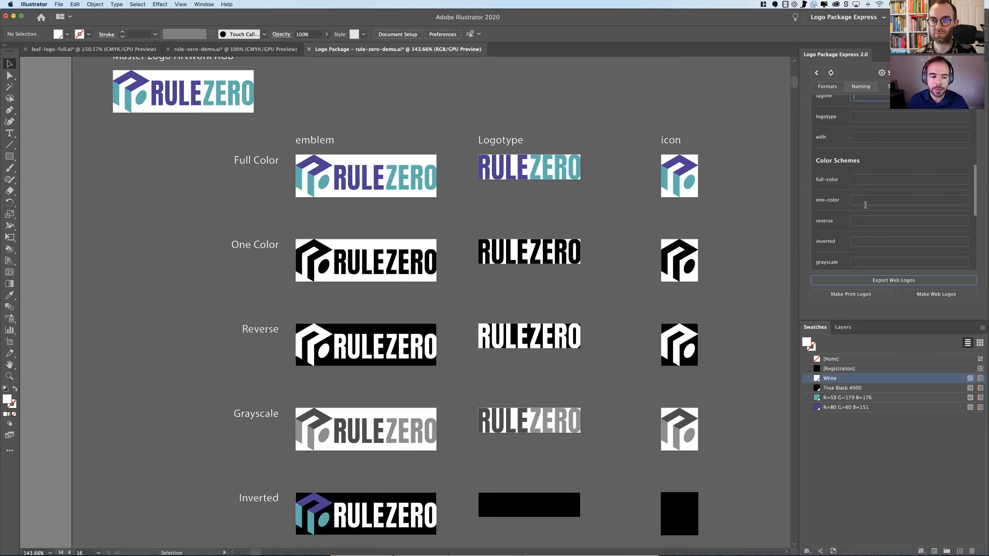
scroll(865, 206, down, 1)
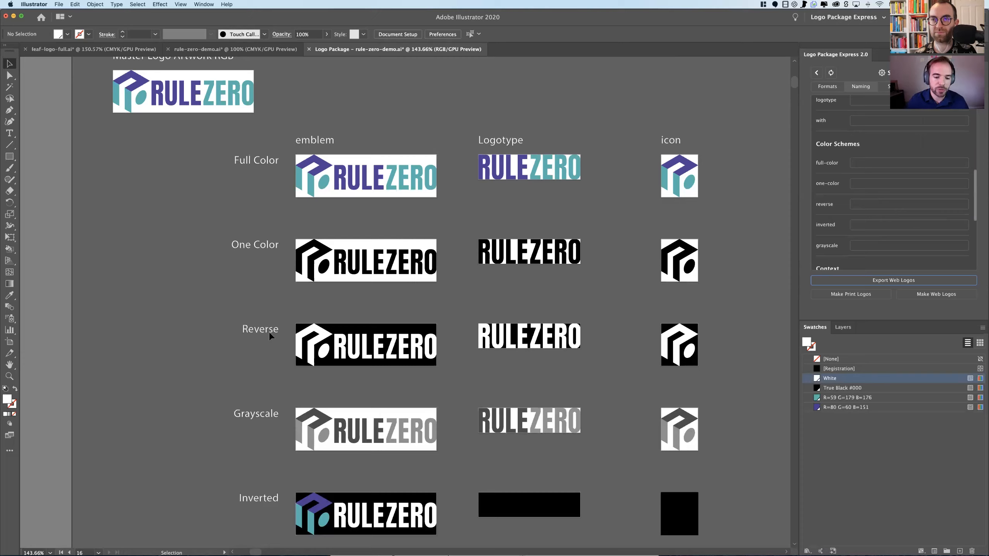
Set the custom names for the one-color scheme to black and the reverse scheme to white.
click(864, 183)
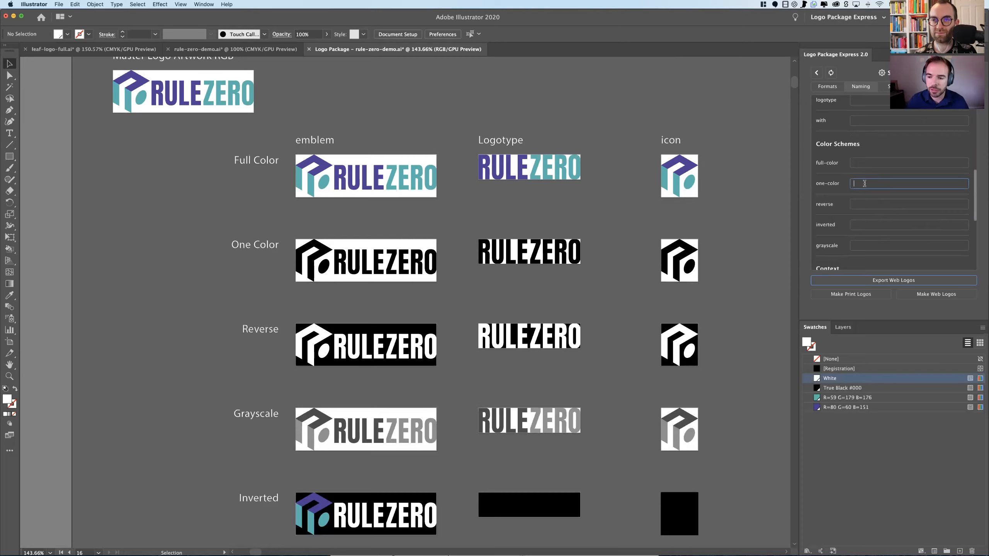
text(black)
key(Tab)
text(white)
key(Tab)
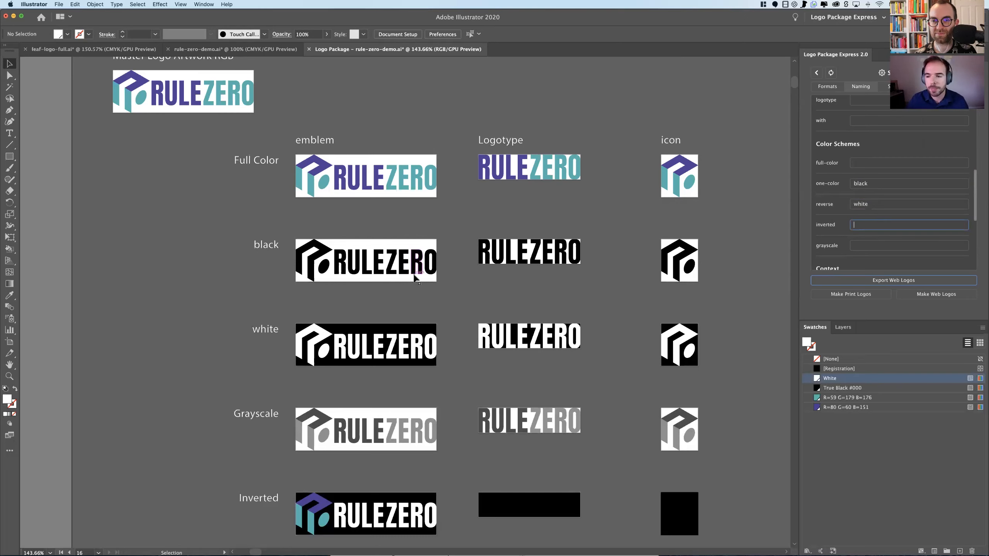
Load the UK English naming preset and review its file, folder, component and color scheme naming settings.
scroll(849, 234, up, 10)
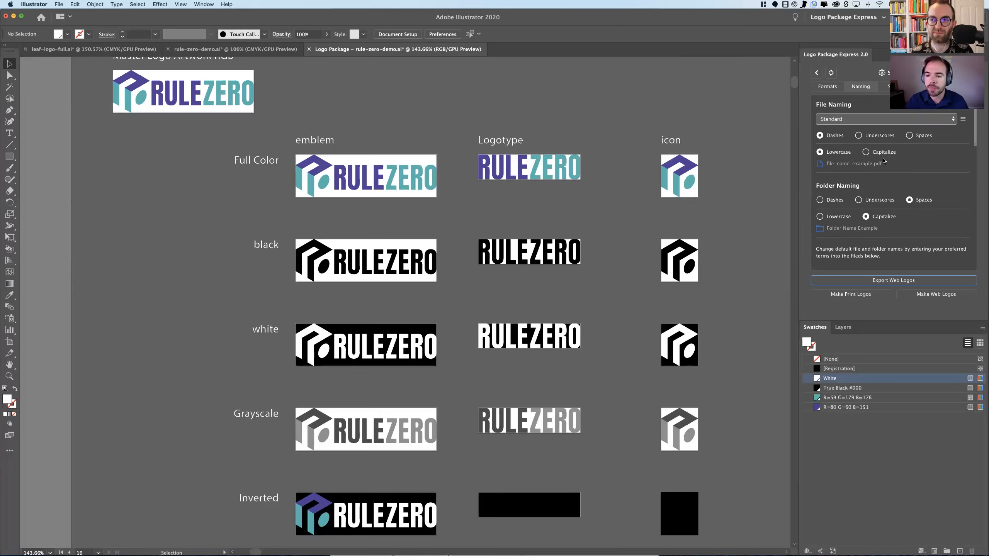
scroll(893, 182, down, 5)
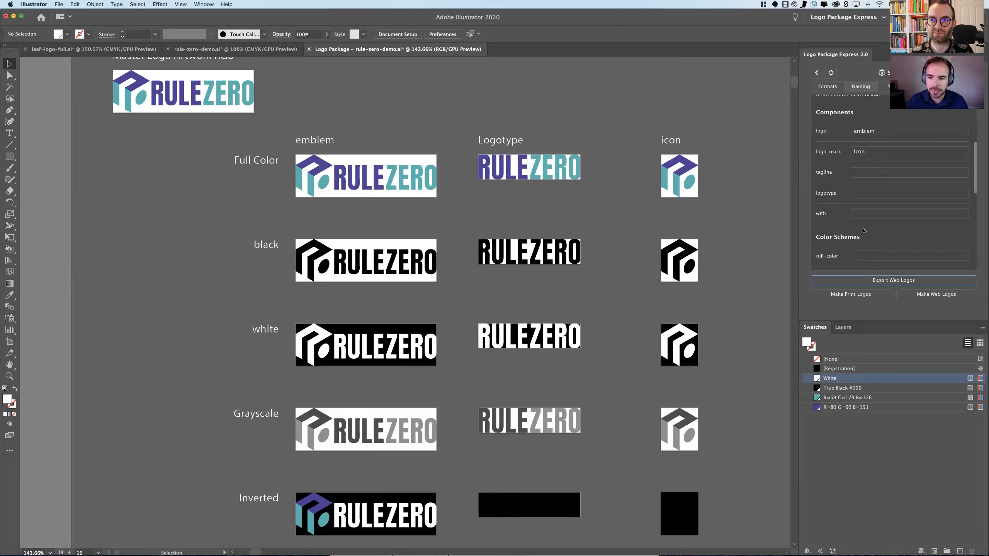
scroll(926, 132, up, 5)
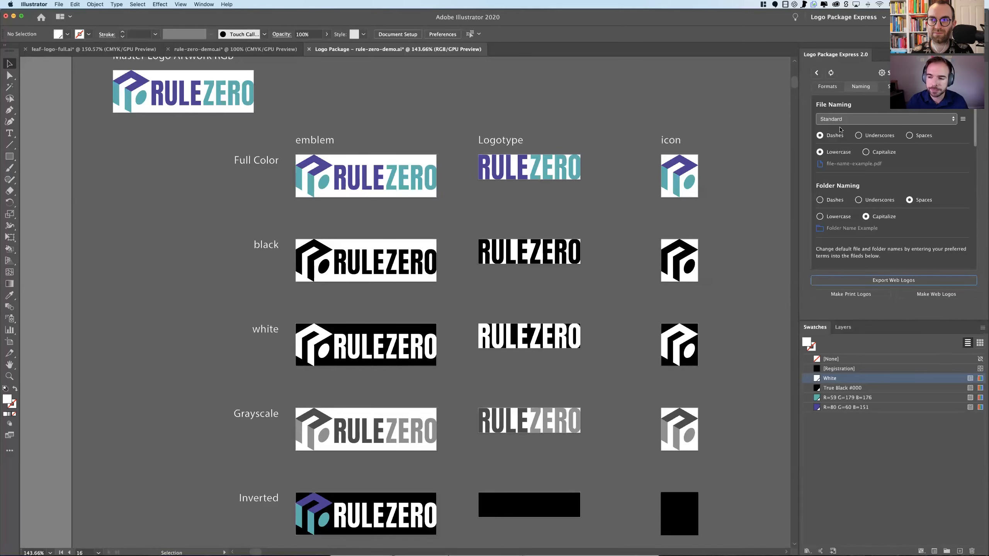
scroll(905, 158, down, 5)
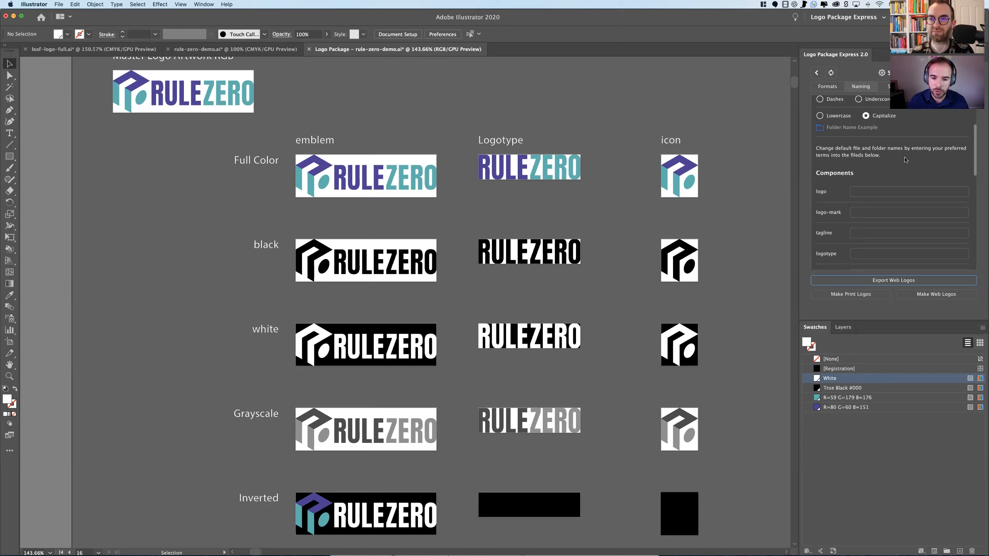
scroll(904, 159, down, 1)
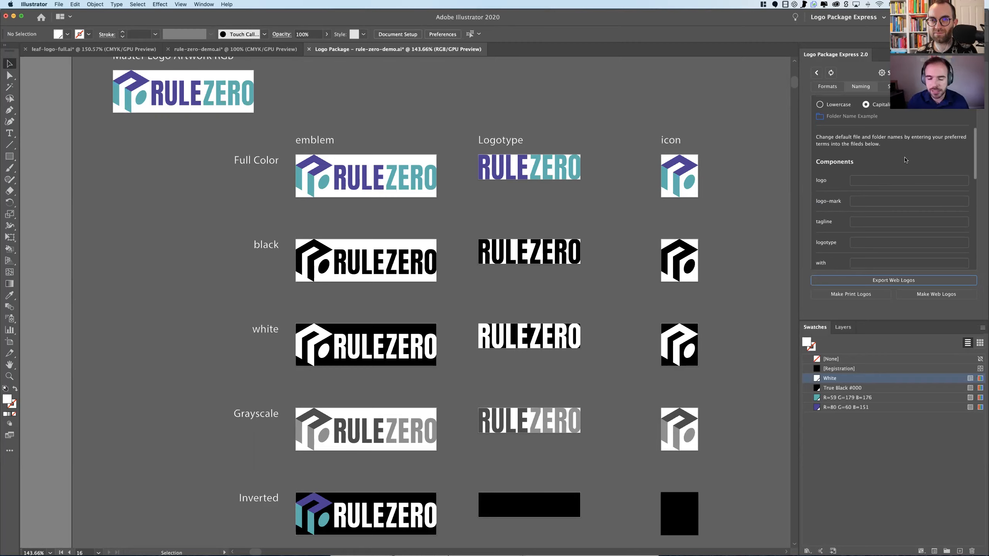
scroll(904, 159, down, 2)
scroll(904, 159, down, 7)
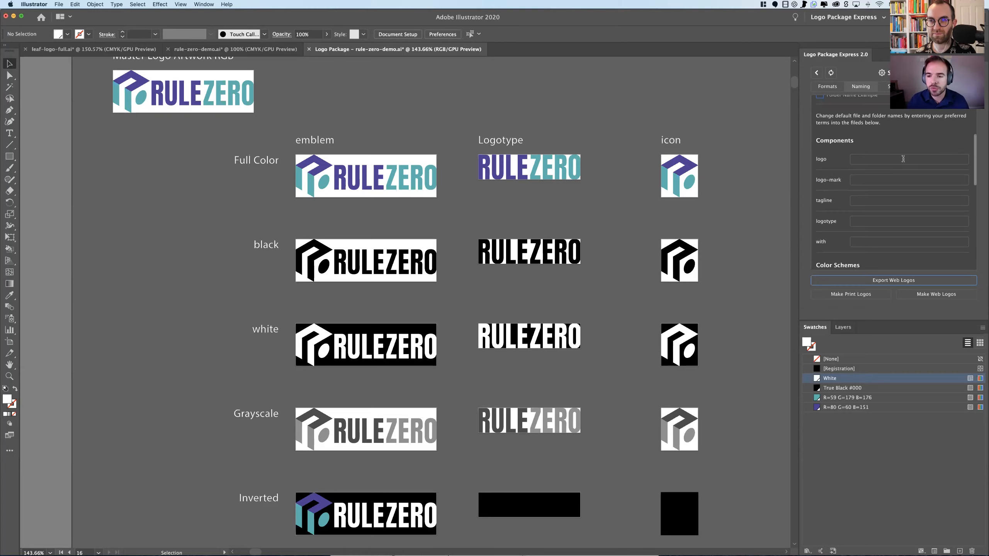
scroll(905, 160, down, 8)
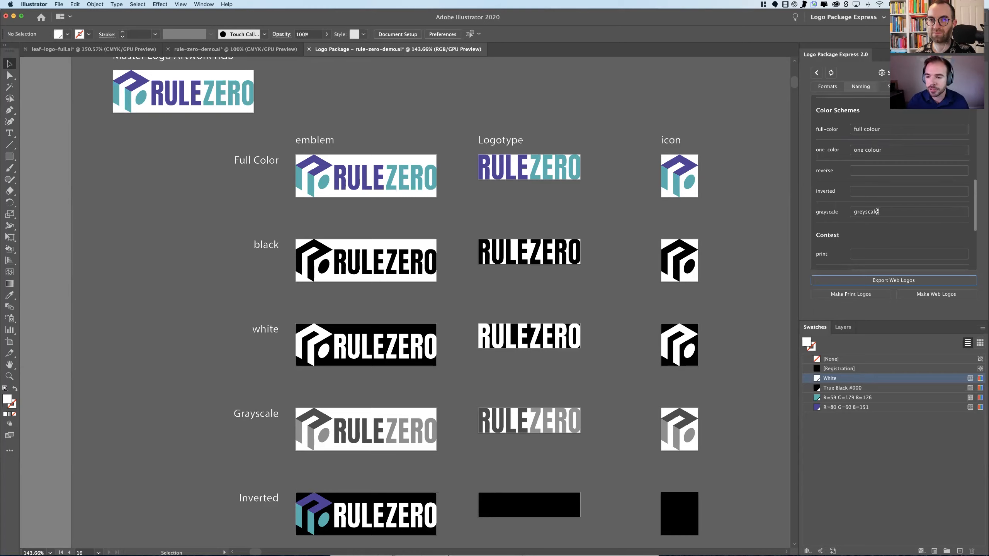
scroll(896, 175, up, 15)
scroll(909, 130, down, 8)
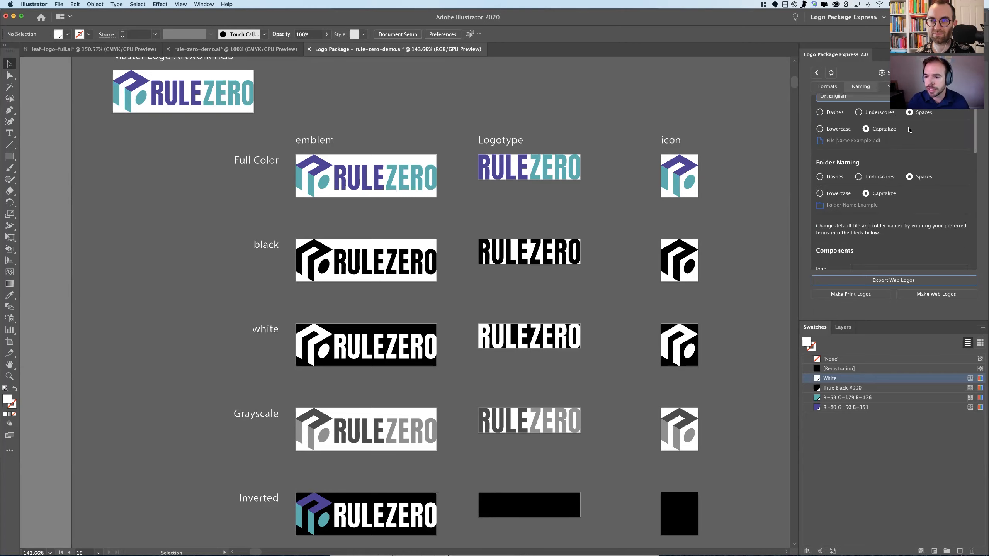
scroll(908, 130, down, 8)
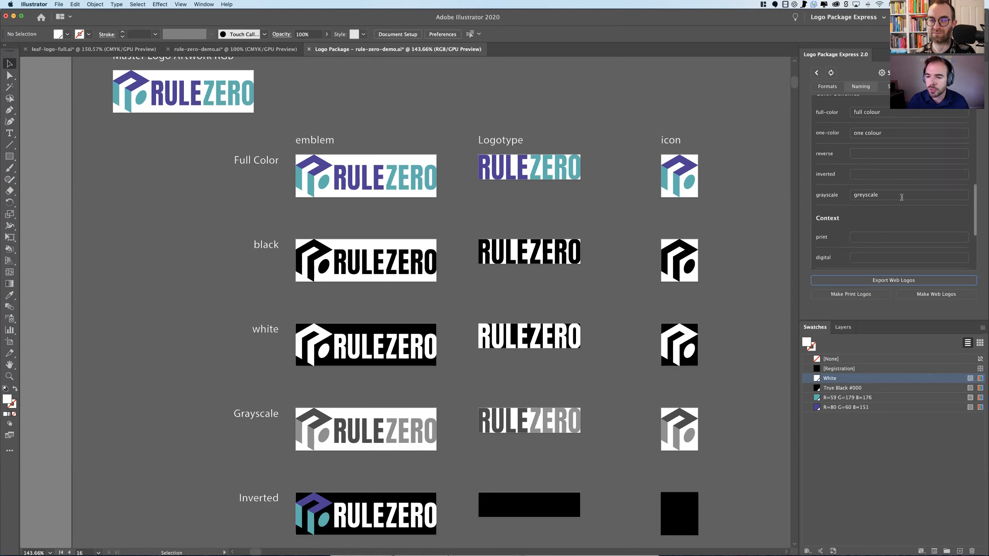
scroll(901, 197, up, 10)
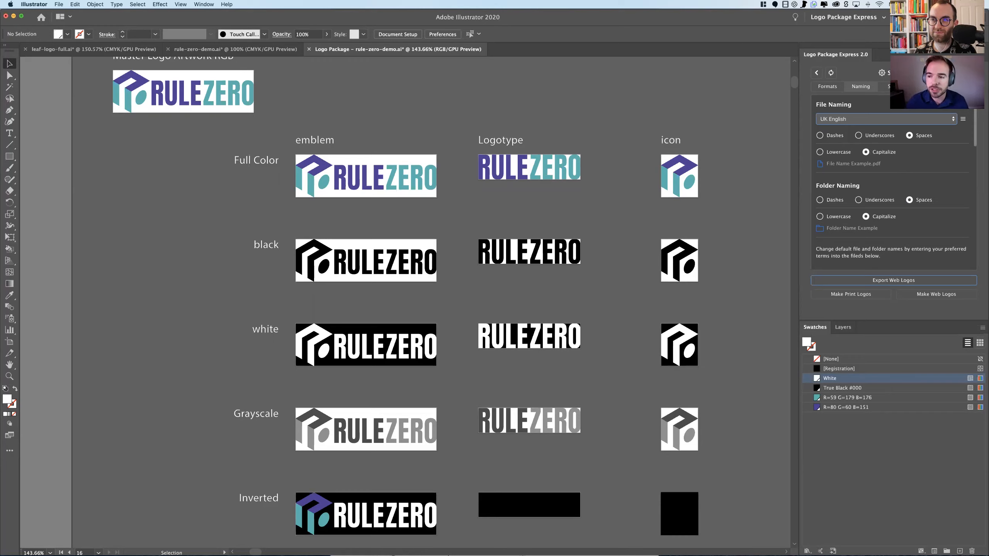
Review the web and print scales and the print and web file formats, and return to the scale settings.
click(884, 87)
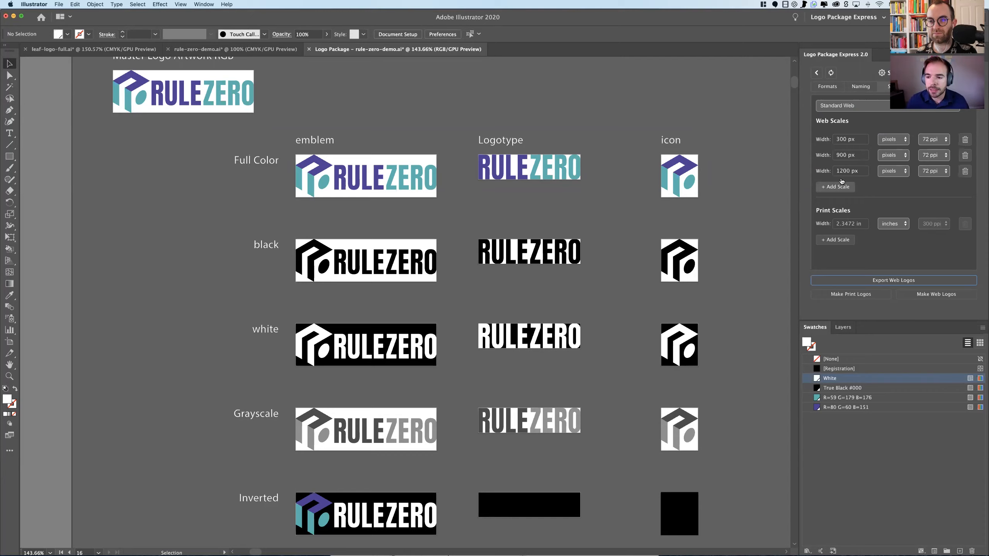
click(827, 86)
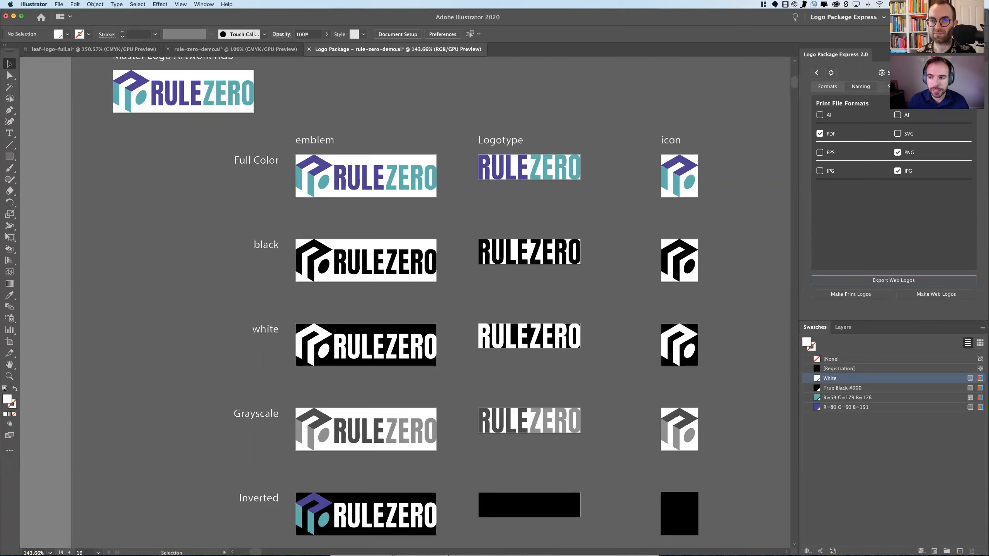
click(884, 86)
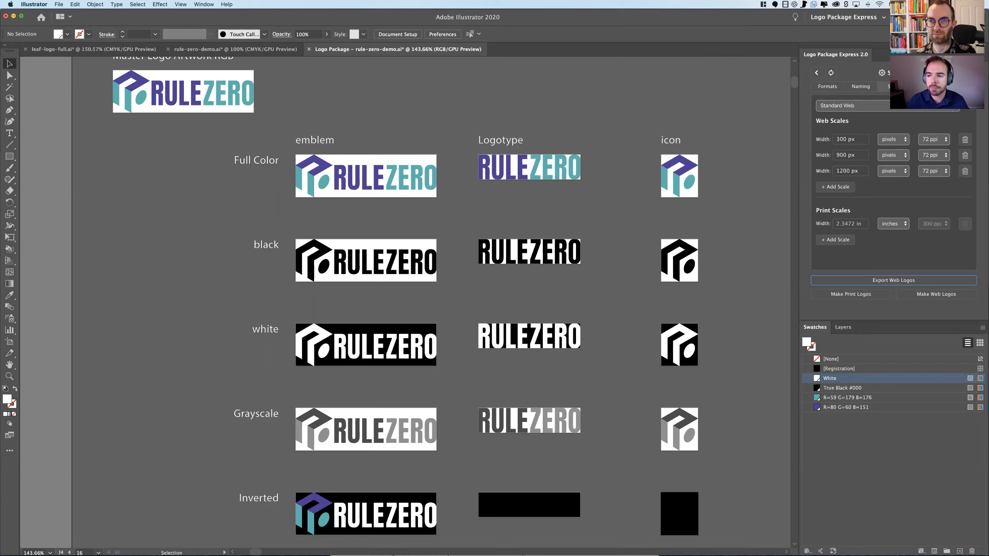
Load the App Icons preset for the export scales.
click(954, 106)
click(954, 106)
click(953, 106)
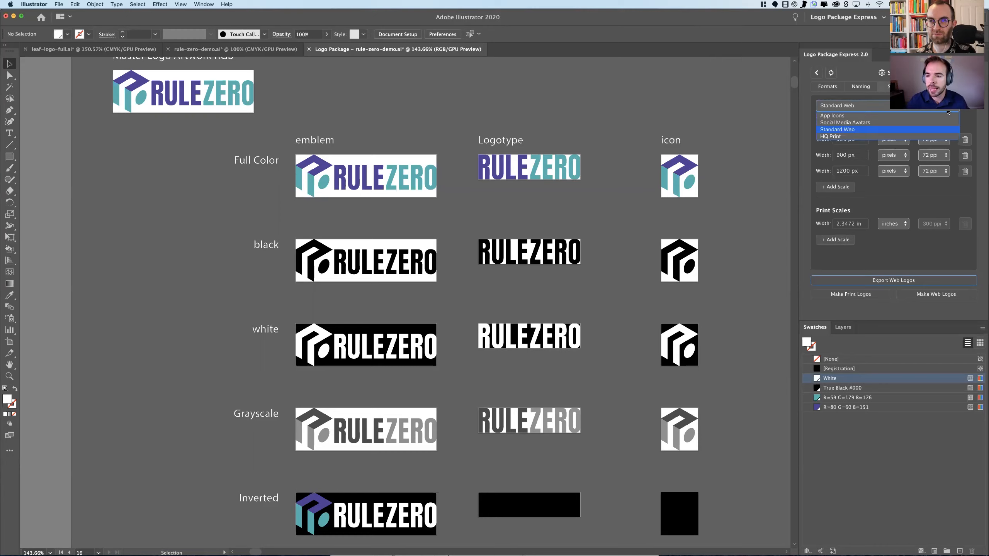
click(848, 117)
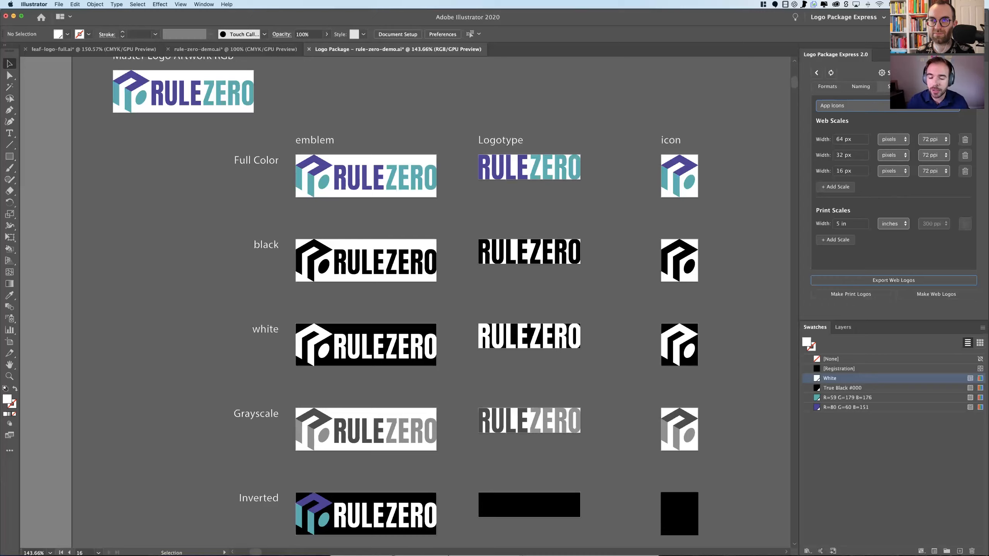
Set the artboard padding to 20 px on all four sides.
click(927, 86)
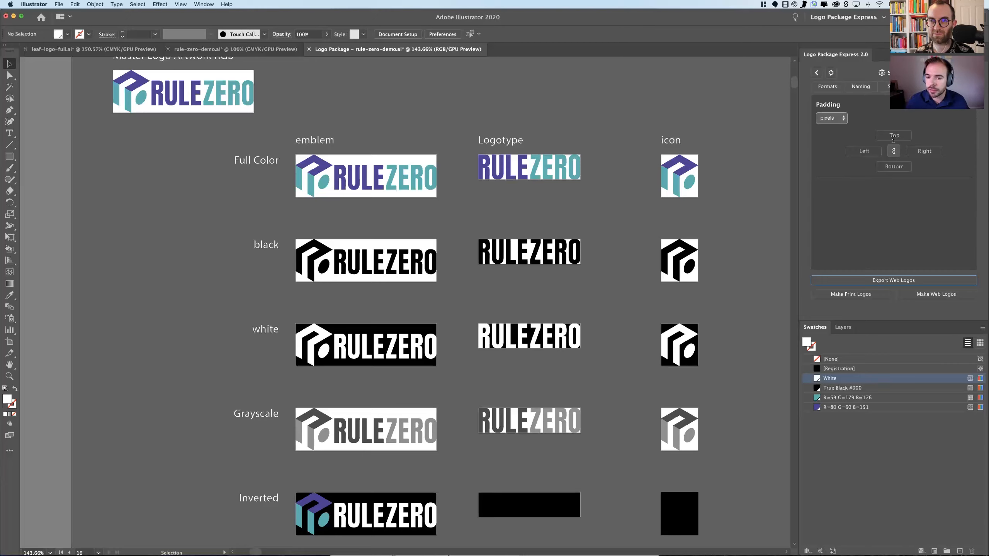
click(894, 136)
text(20)
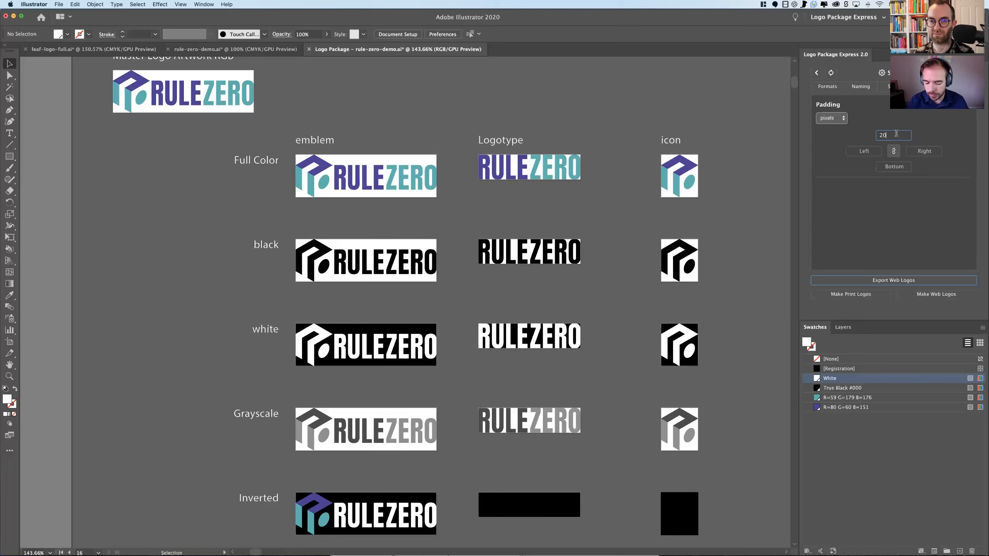
key(Tab)
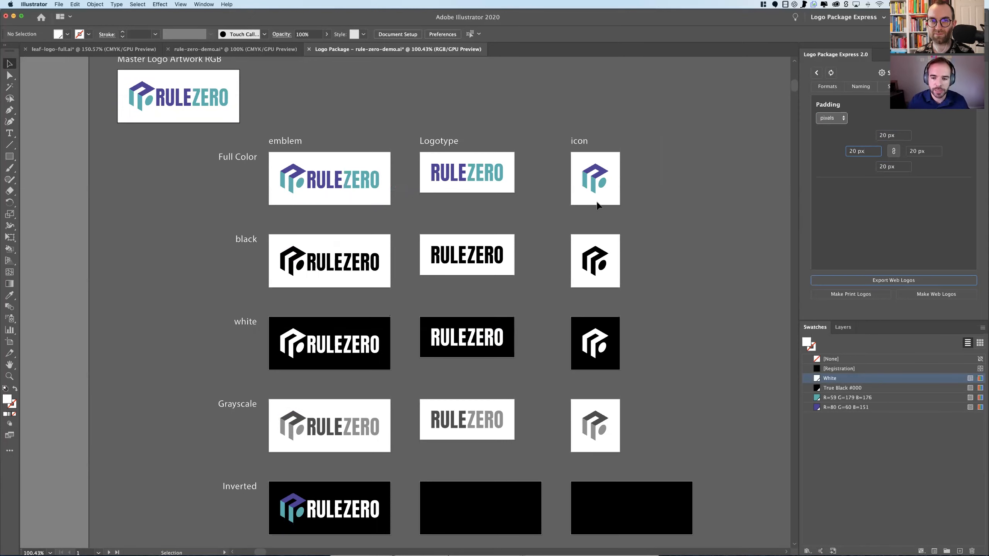
scroll(507, 350, down, 1)
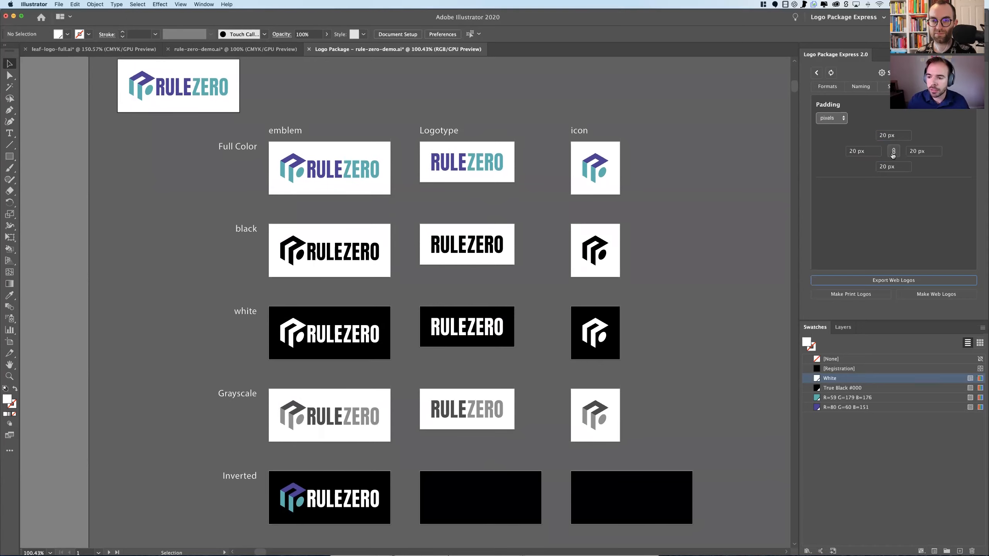
Unlink the padding sides and set the top padding to 40 px and the bottom padding to 90 px.
triple_click(862, 151)
double_click(884, 134)
text(40)
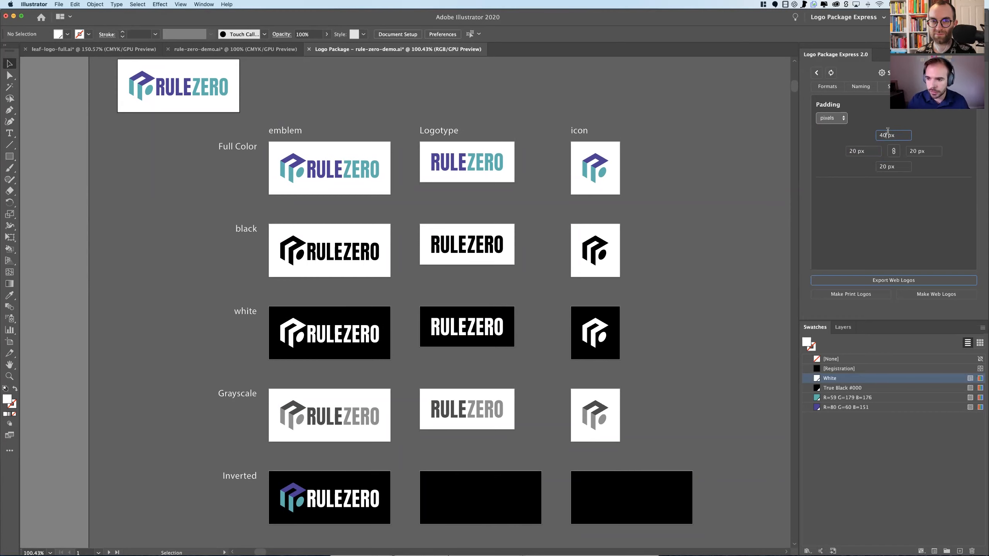
key(Tab)
key(Tab)
text(90)
key(Tab)
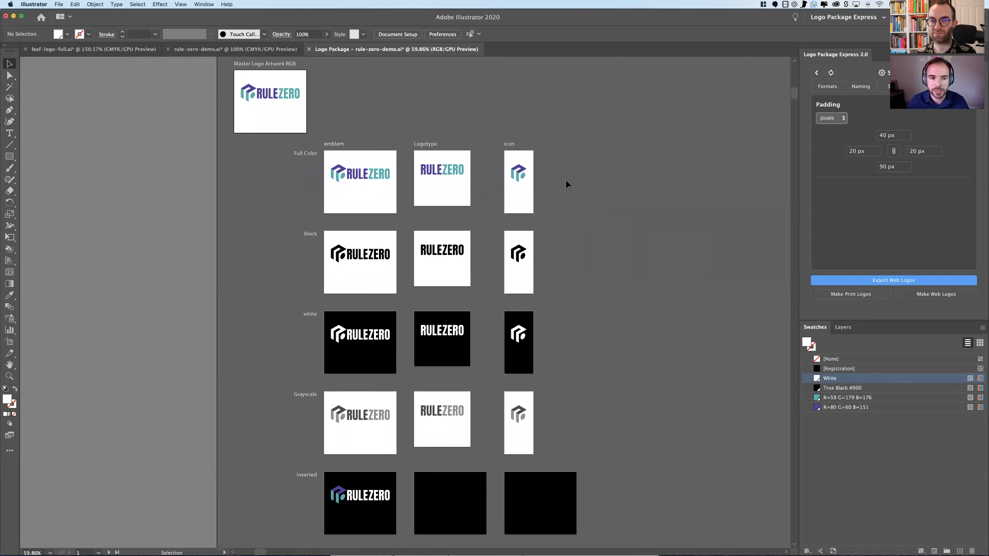
Set the bottom padding to 40 px.
scroll(561, 213, up, 1)
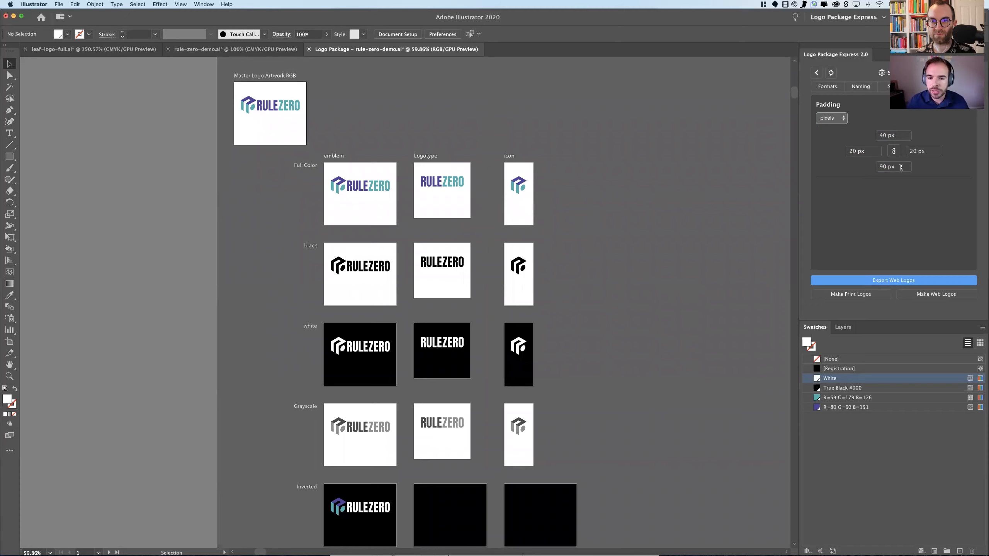
drag(900, 166, 873, 167)
key(super+a)
text(40)
key(Return)
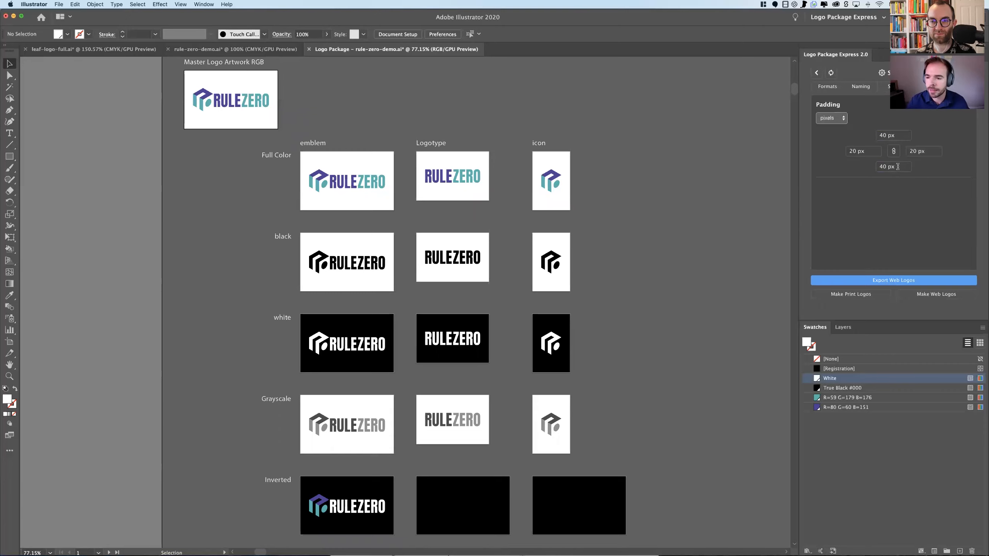
Set both the top and the bottom padding to 20 px.
drag(900, 136, 884, 134)
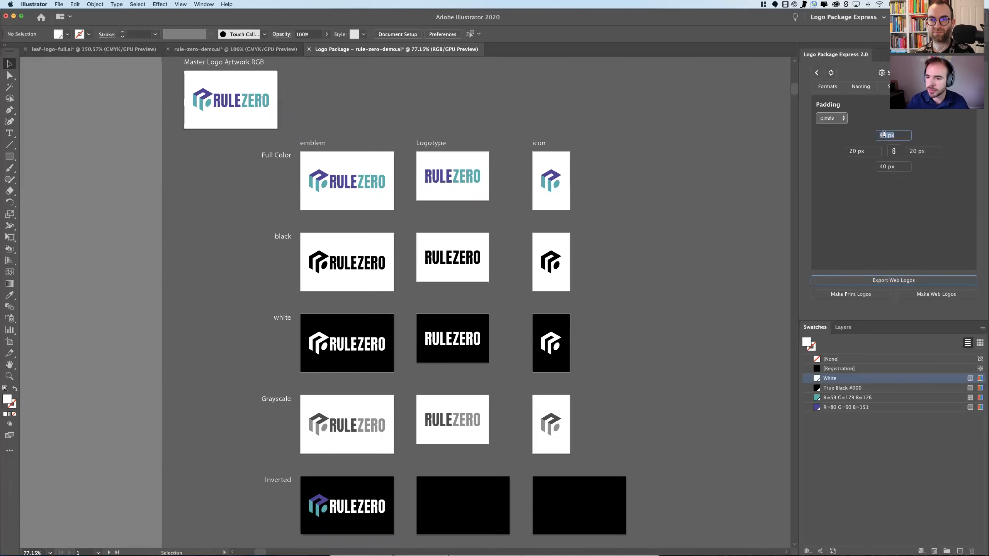
text(20)
key(Tab)
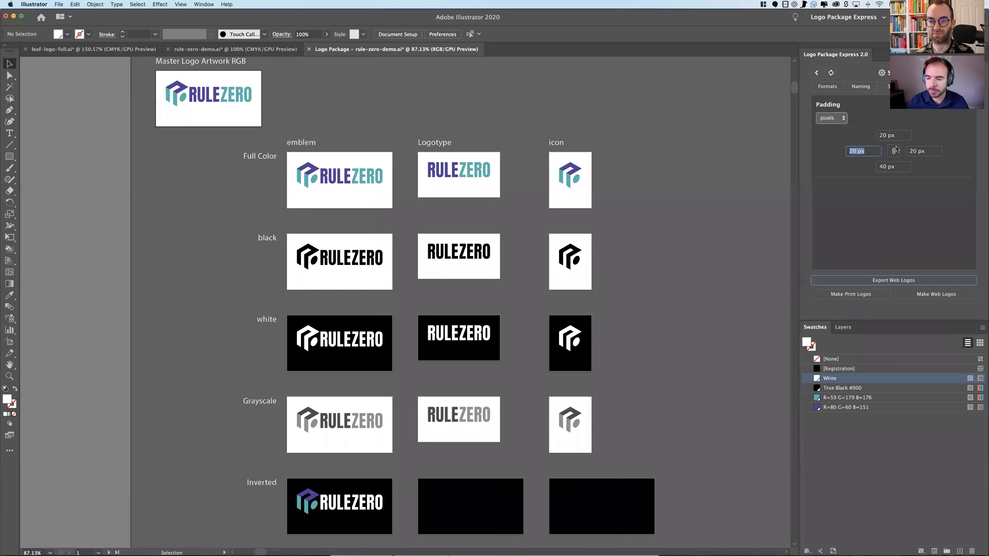
double_click(889, 165)
text(20)
key(Tab)
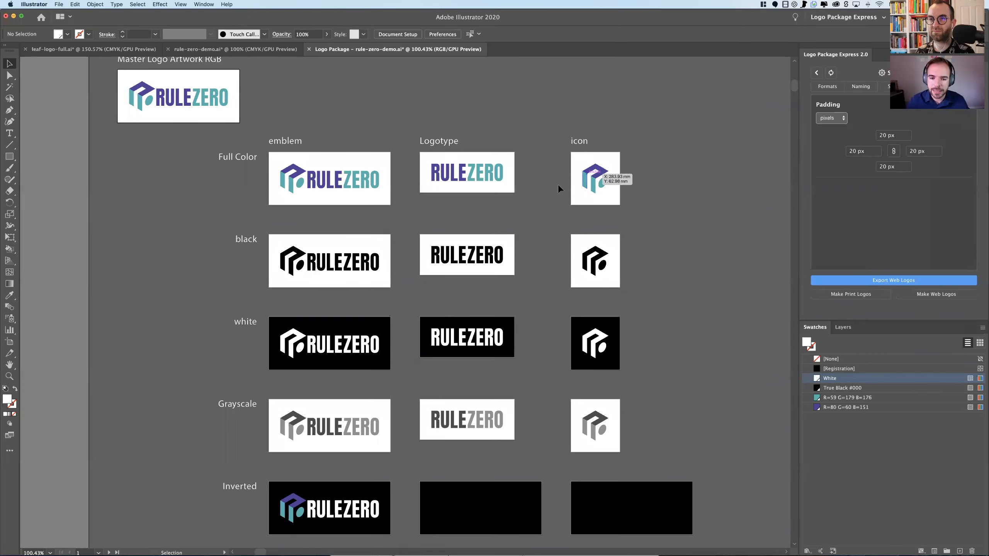
Change the padding unit to picas and set the padding to 1p3 on all sides.
click(840, 121)
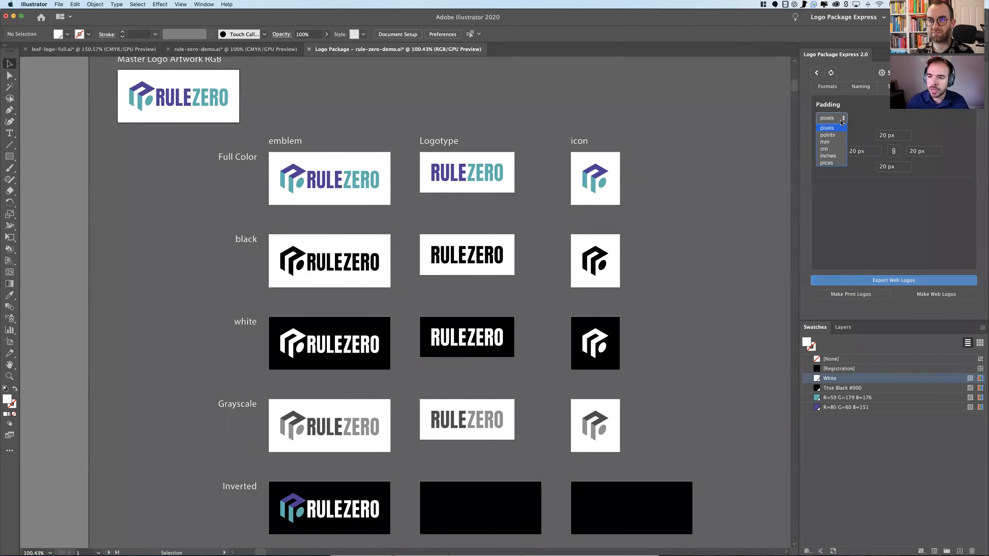
click(829, 164)
double_click(895, 136)
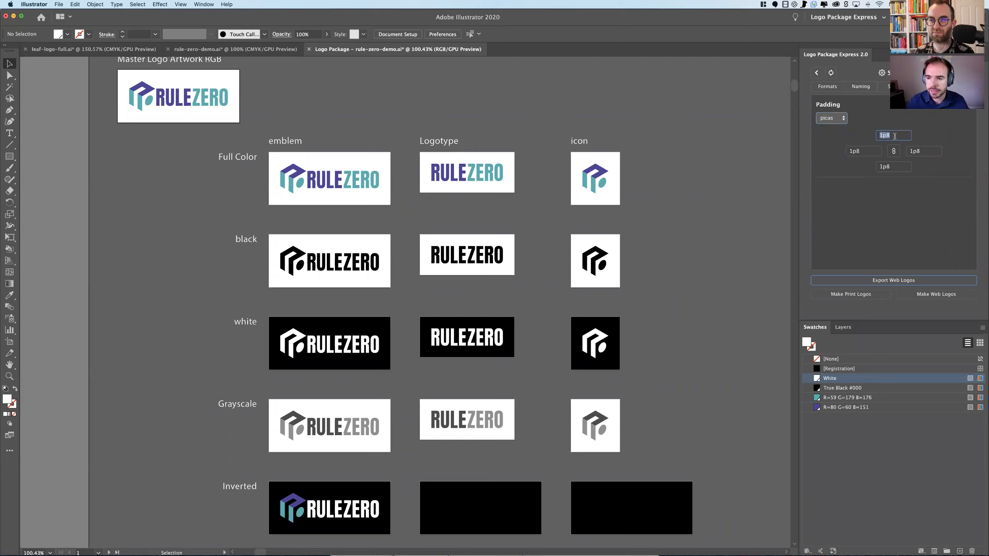
text(1)
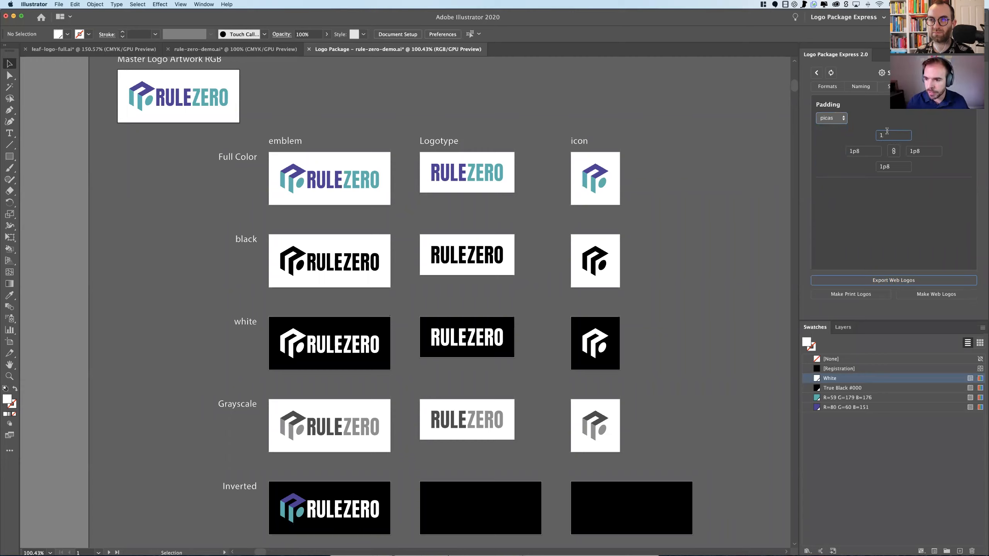
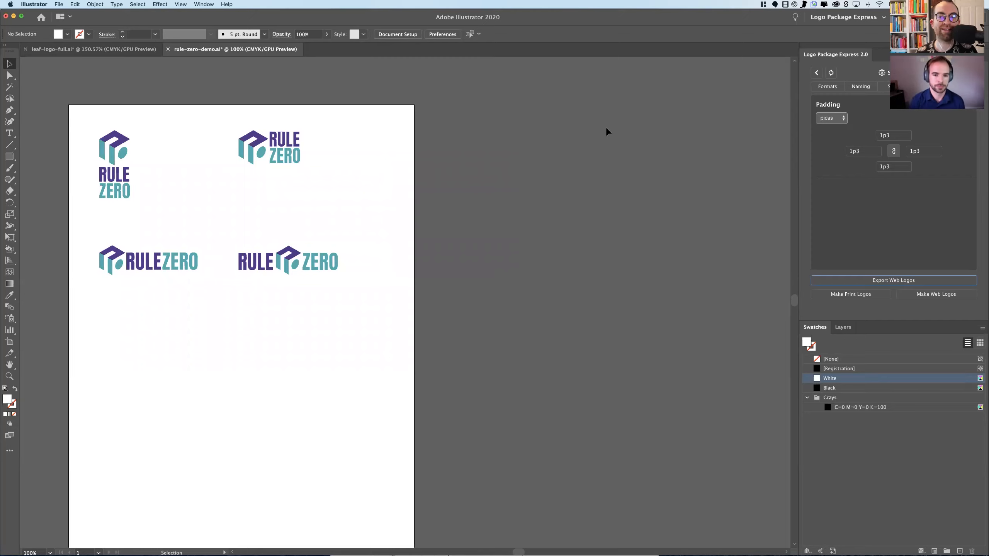
scroll(584, 164, left, 2)
scroll(585, 166, down, 2)
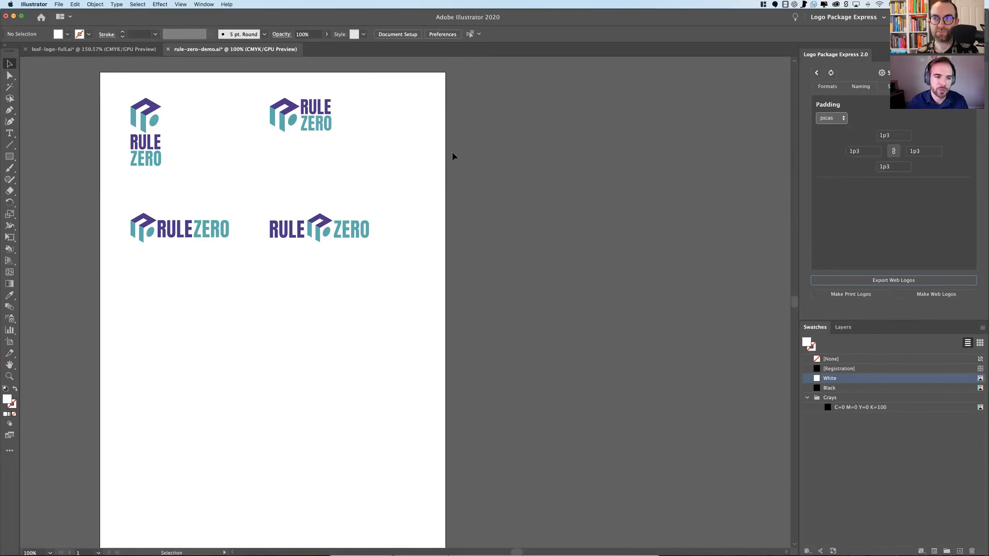
scroll(430, 150, down, 1)
scroll(389, 156, left, 1)
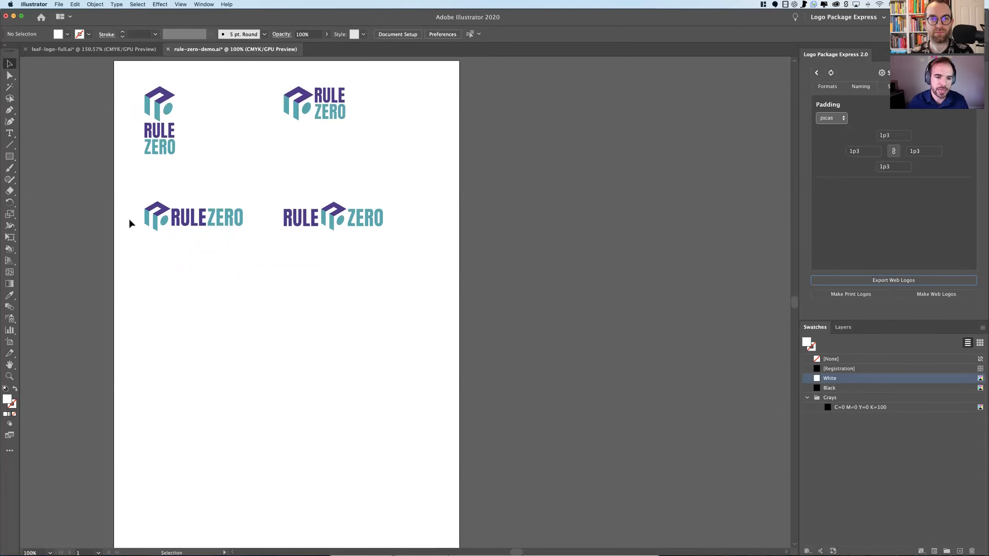
scroll(434, 141, up, 3)
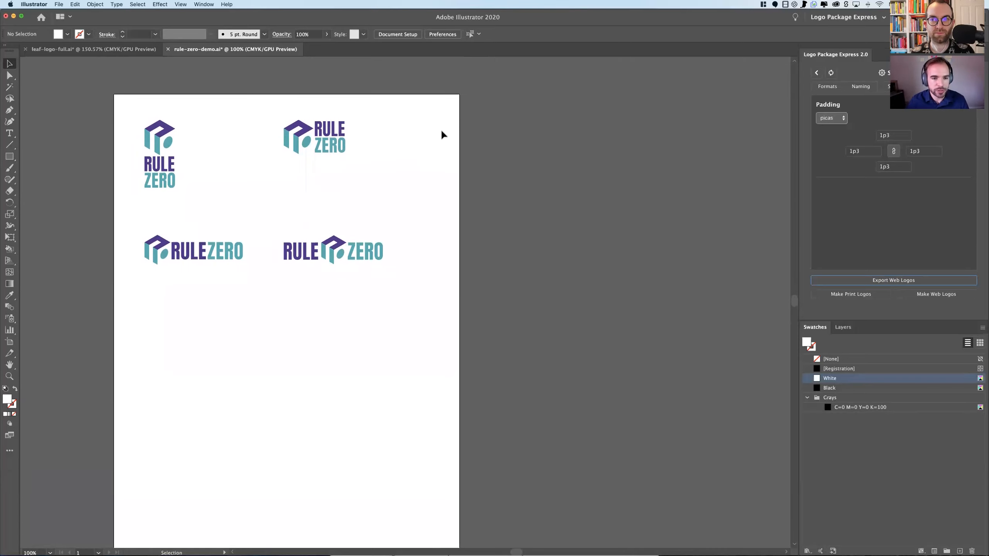
scroll(446, 134, down, 2)
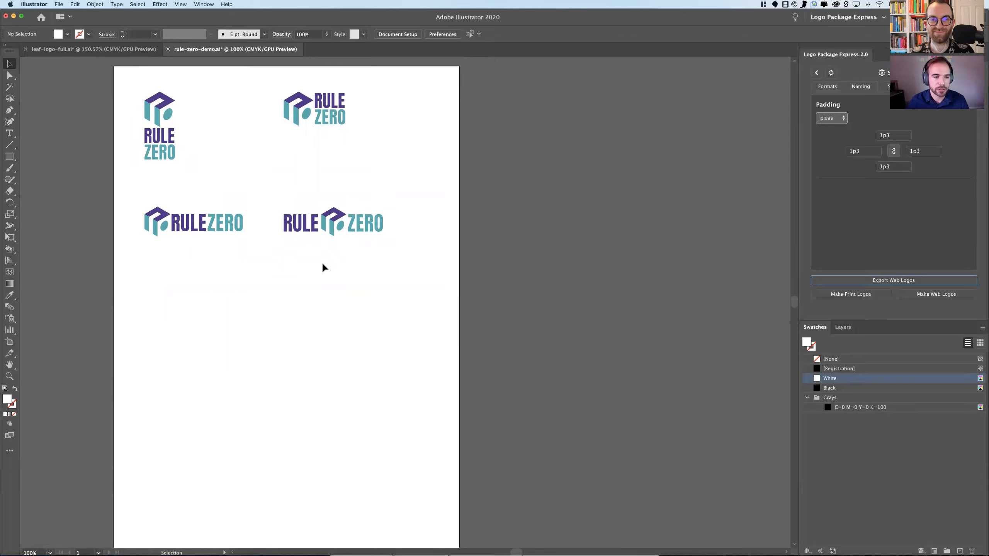
scroll(322, 267, up, 1)
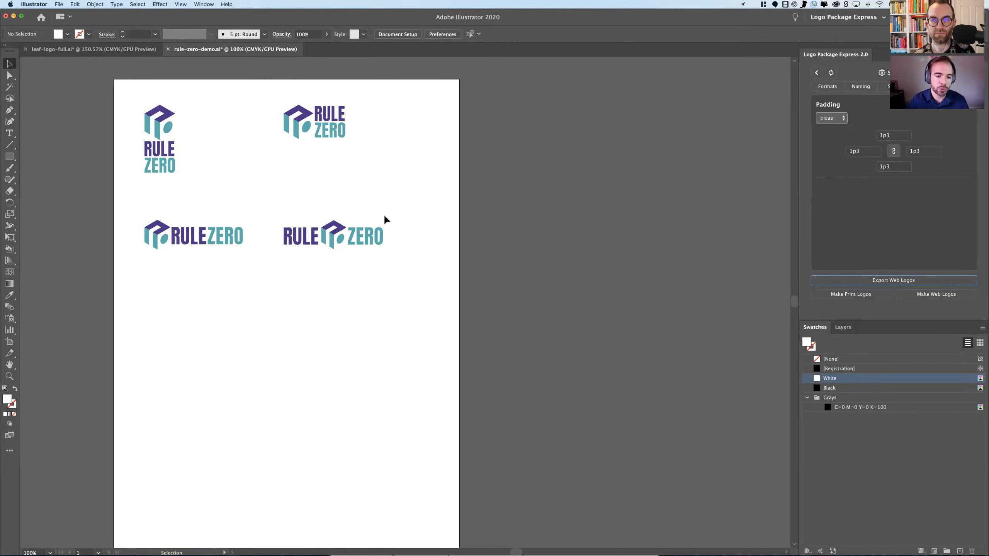
scroll(383, 214, down, 5)
scroll(383, 217, down, 3)
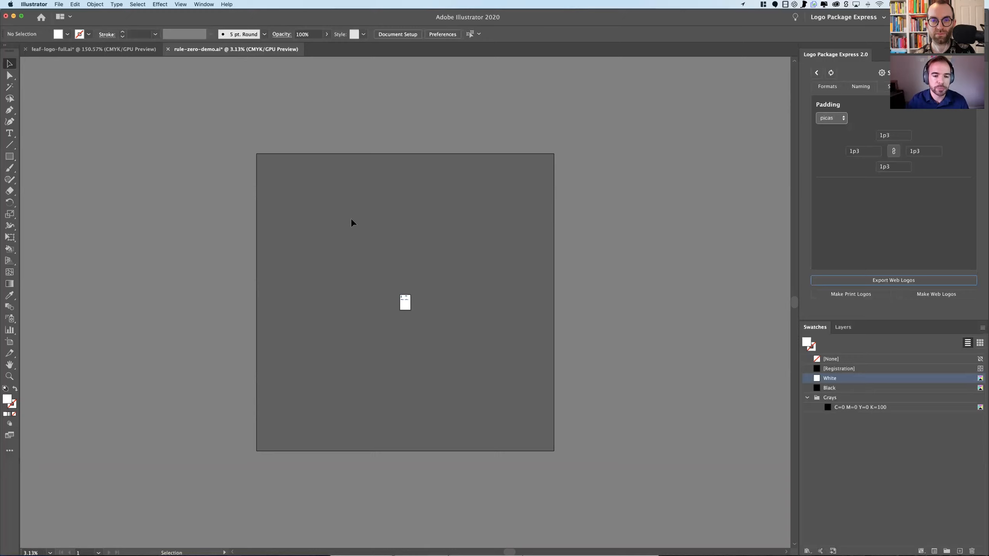
scroll(351, 222, up, 2)
scroll(403, 344, up, 2)
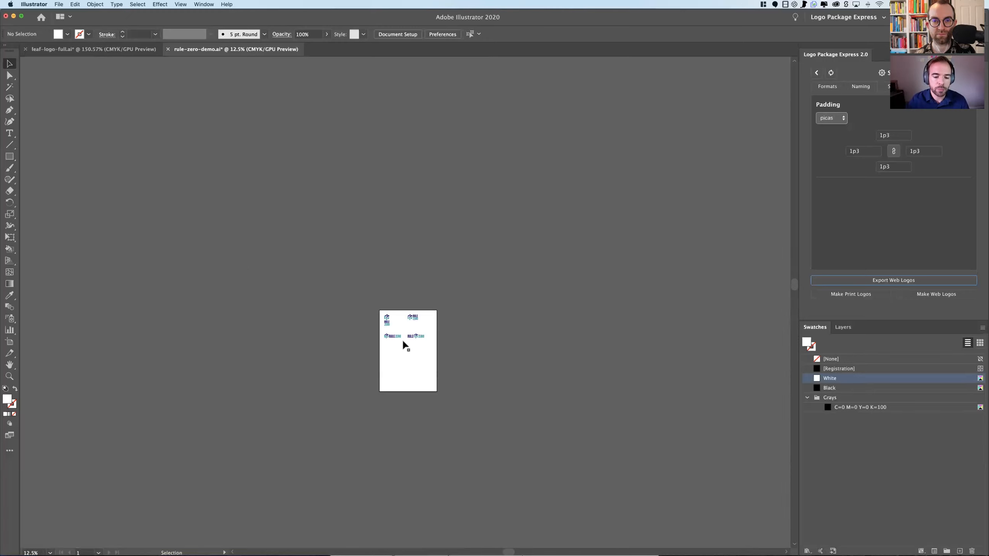
scroll(403, 342, up, 6)
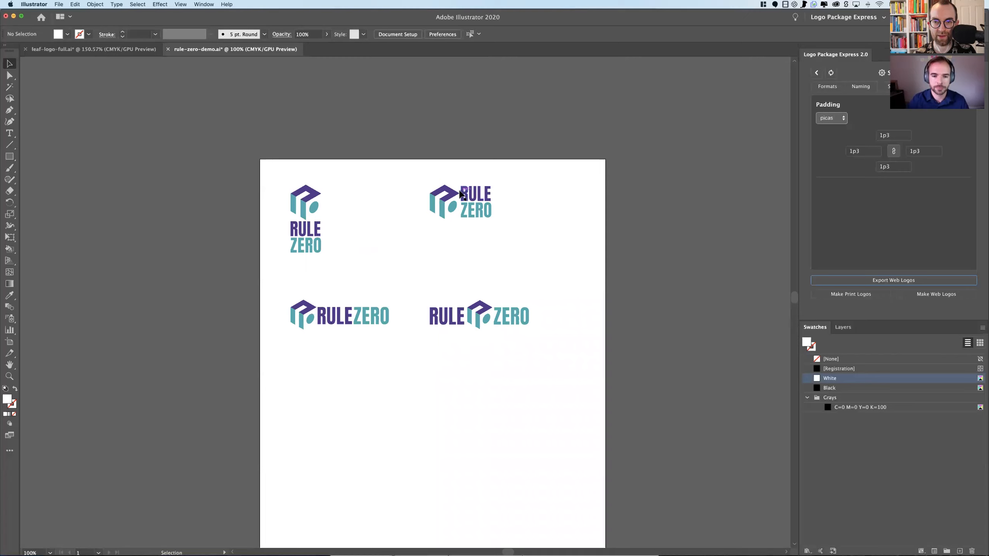
scroll(460, 193, up, 1)
scroll(459, 193, down, 2)
scroll(460, 193, left, 1)
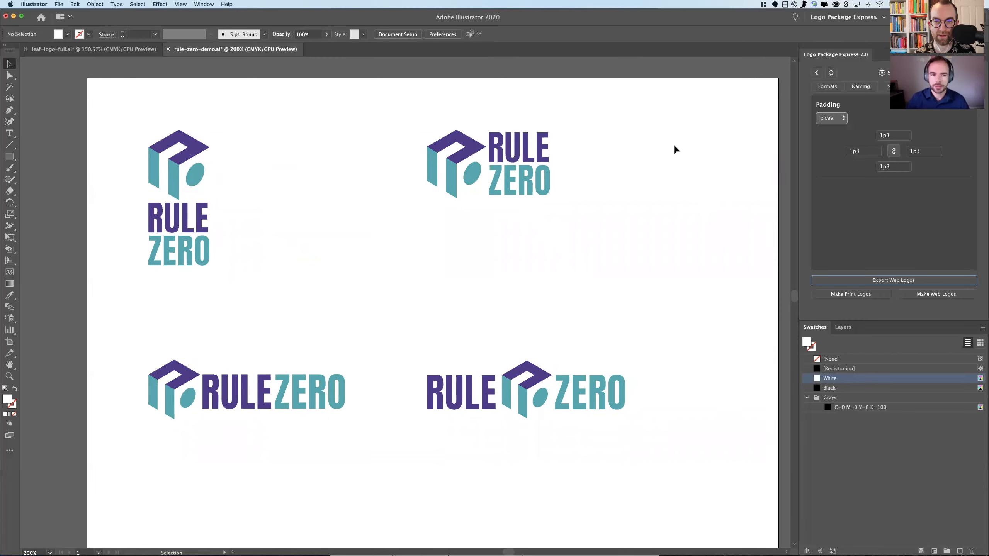
scroll(675, 147, down, 1)
scroll(674, 147, right, 2)
scroll(673, 147, up, 1)
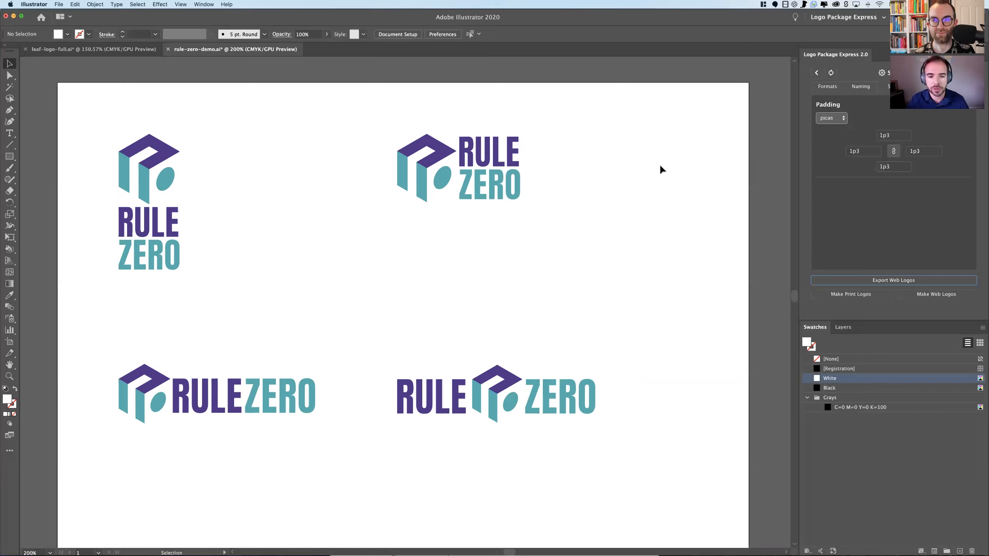
Examine the letters of RULE in the logo with the wordmark beside the cube by selecting them individually, and clear the selection.
scroll(479, 150, up, 3)
key(a)
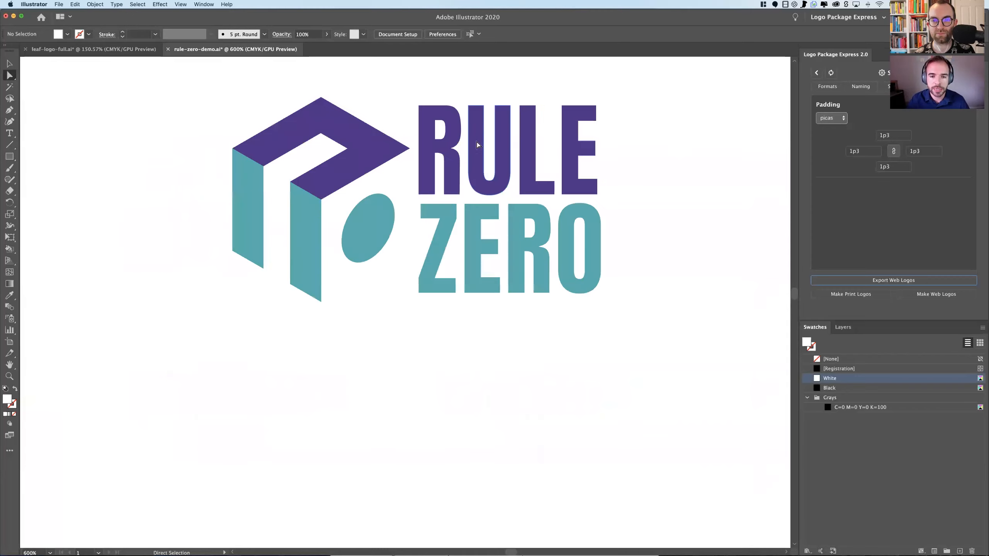
click(477, 142)
click(524, 134)
click(565, 129)
click(638, 126)
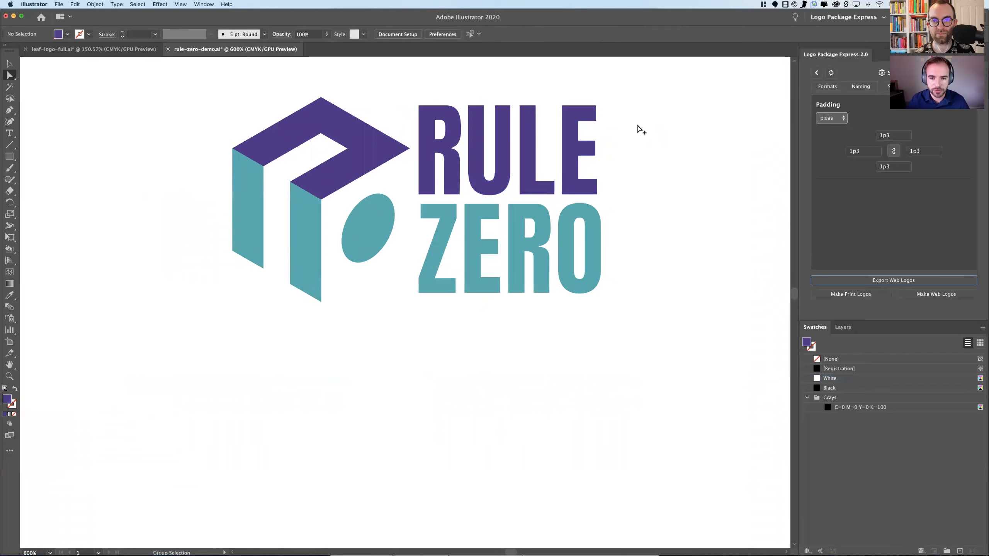
scroll(636, 128, down, 2)
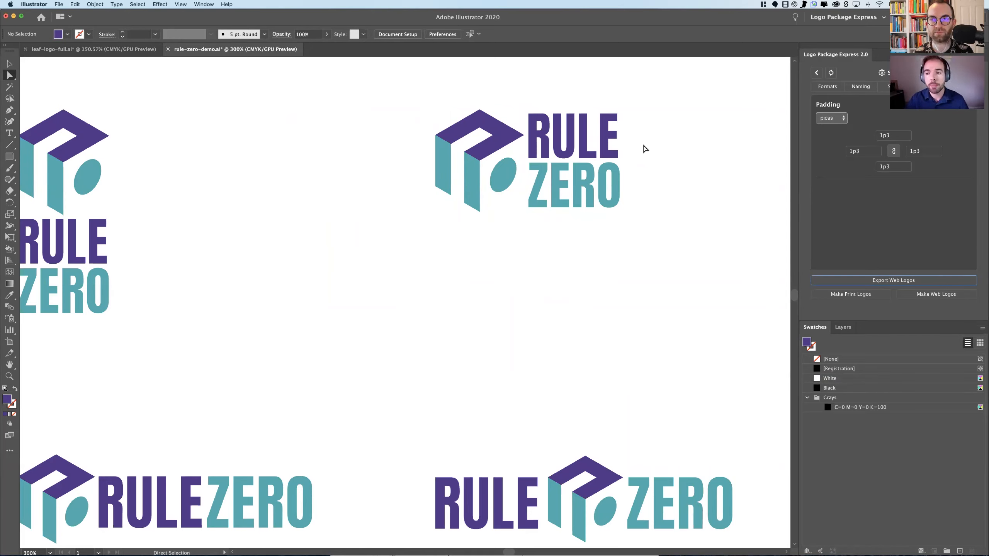
Show the export file format settings for the print and web logos.
click(833, 87)
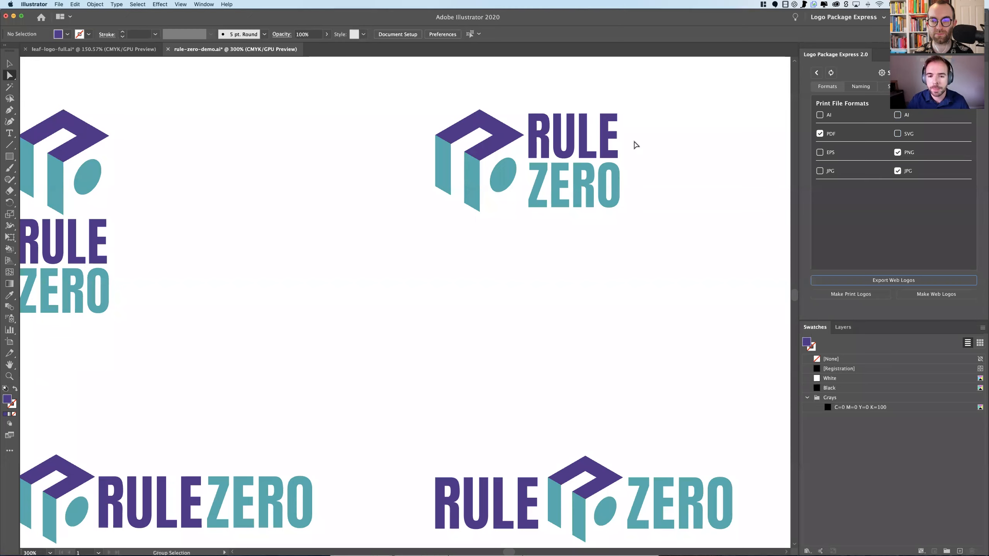
scroll(636, 146, down, 1)
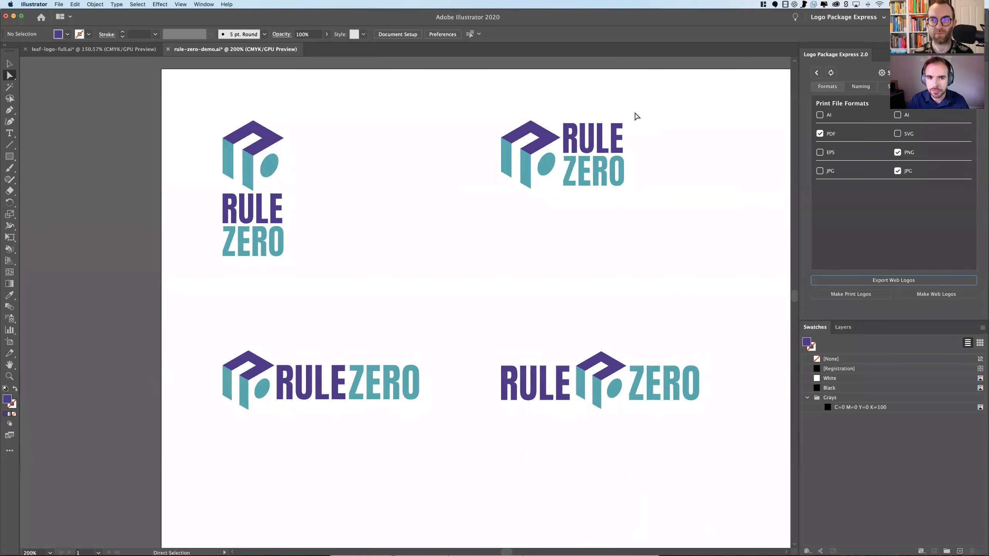
scroll(637, 116, down, 1)
scroll(636, 115, down, 1)
scroll(631, 117, right, 3)
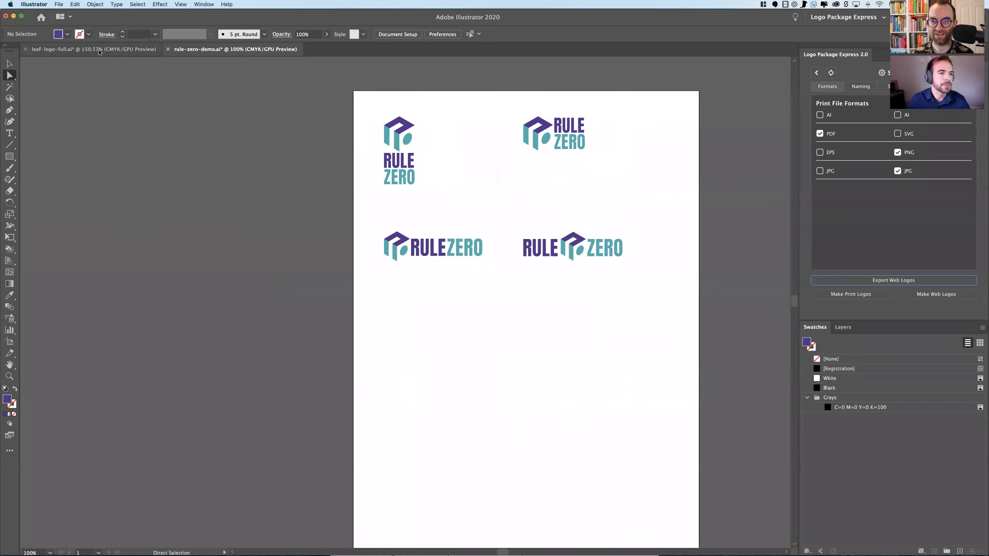
Switch to the leaf-logo-full.ai document and reset the logo package setup.
click(93, 51)
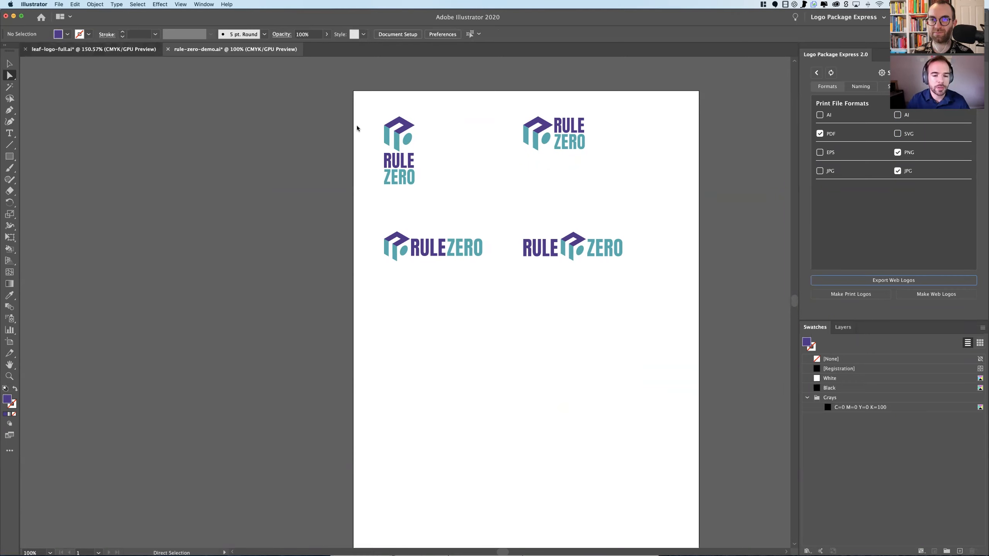
key(v)
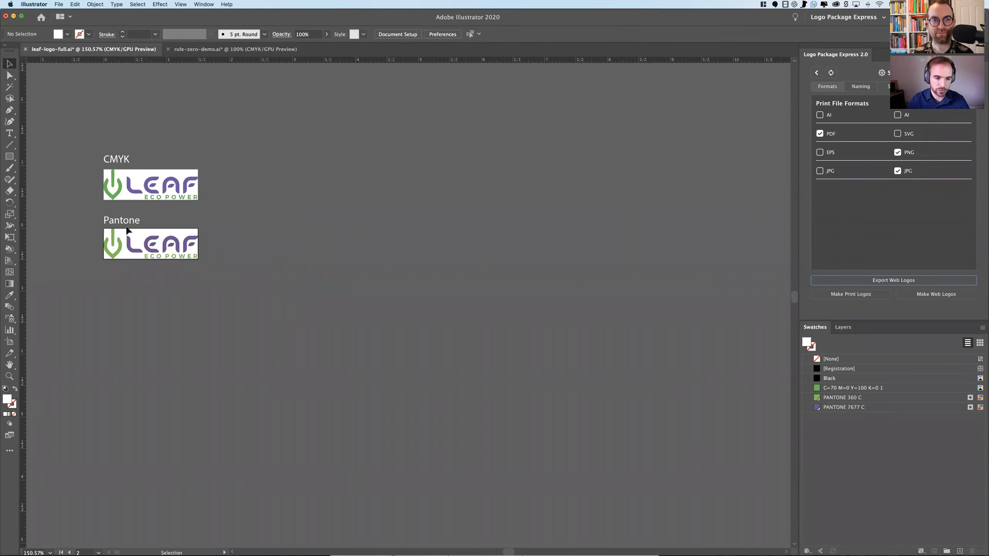
scroll(126, 230, up, 5)
scroll(126, 230, up, 4)
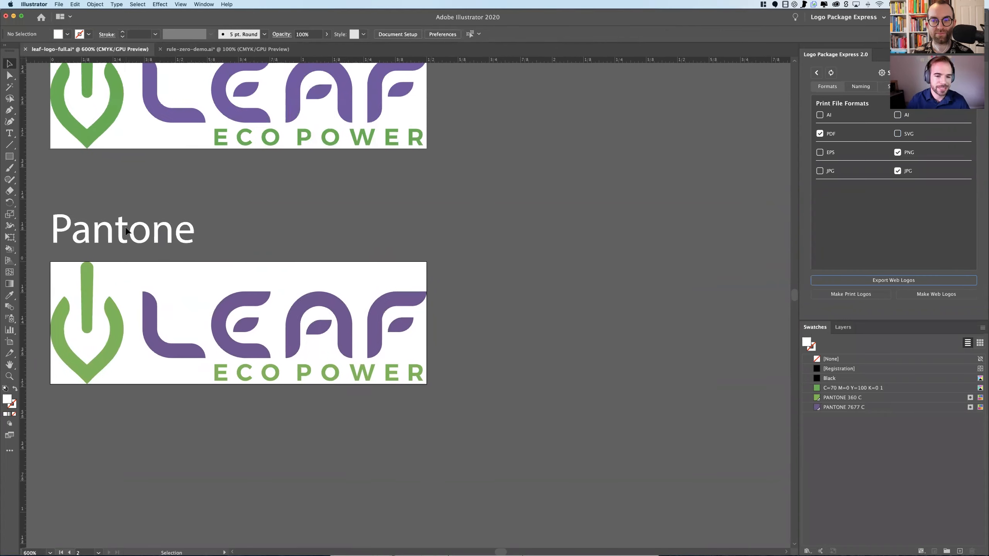
scroll(129, 230, up, 3)
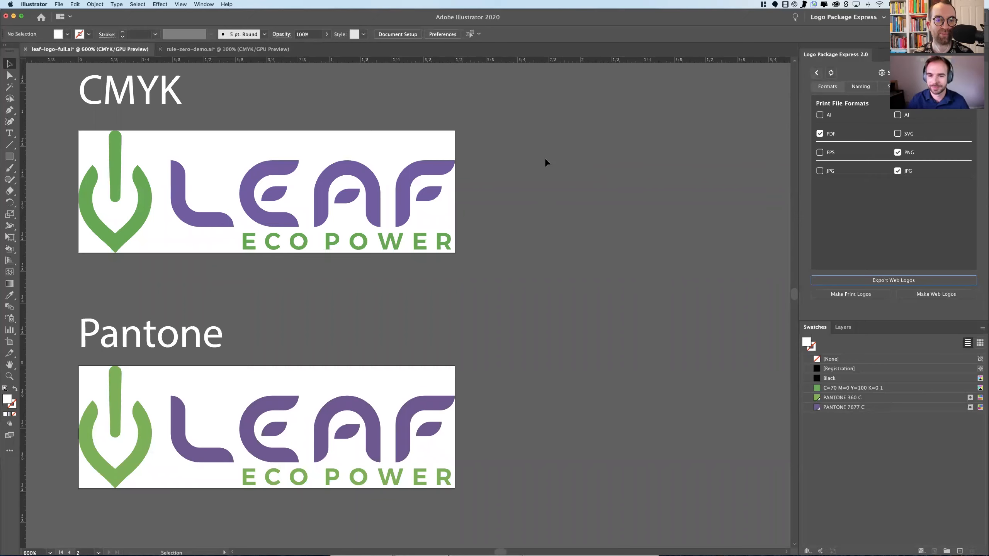
click(830, 73)
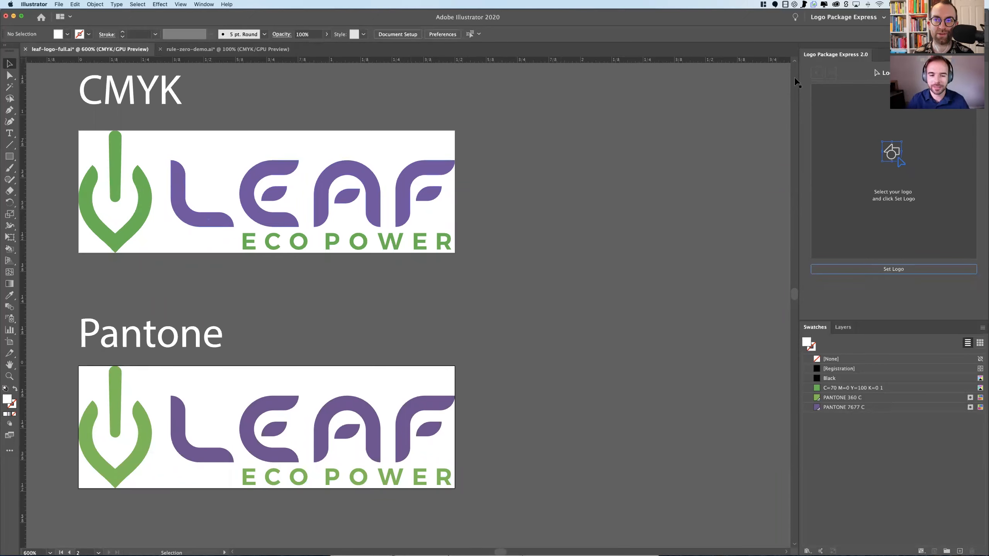
Add the text "Logo" beside the CMYK Leaf logo and set it as the package's logo.
key(t)
click(516, 187)
text(Logo)
key(Escape)
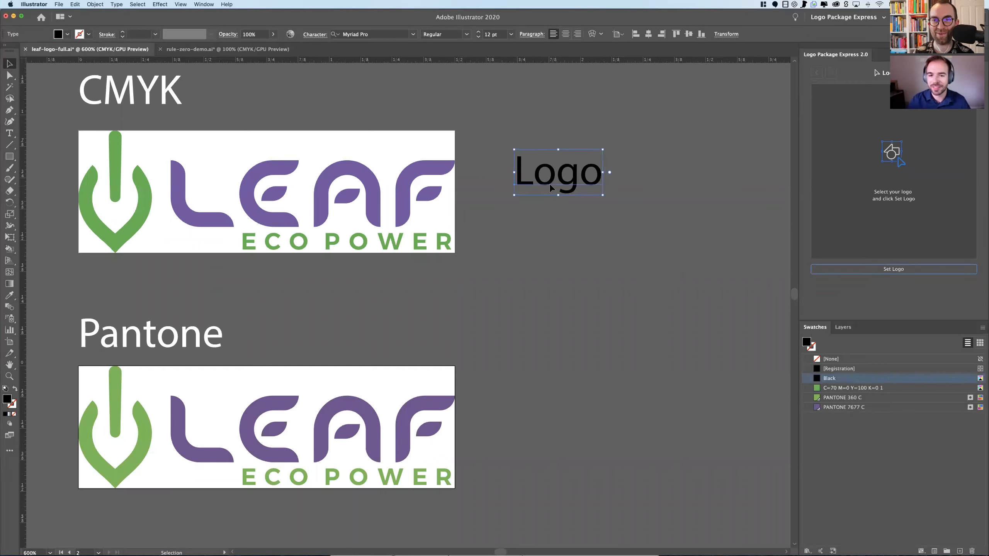
click(577, 132)
click(565, 185)
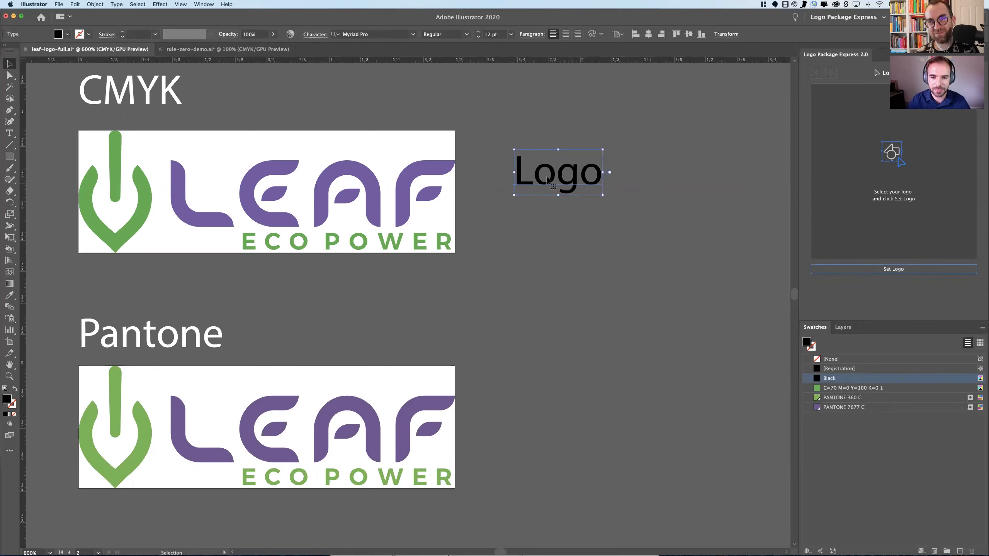
click(876, 269)
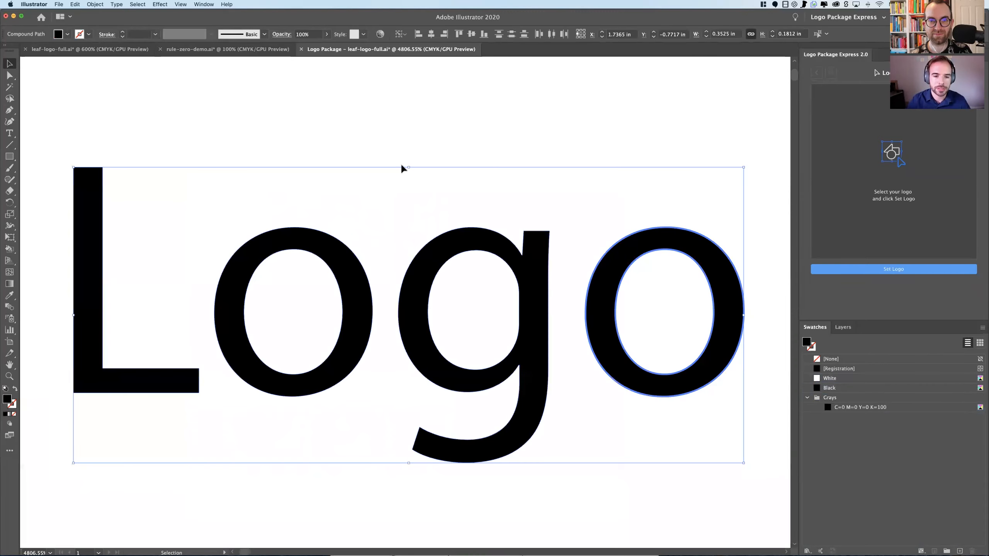
Inspect the first letter o of the generated master artwork as a separate shape, and clear the selection.
key(a)
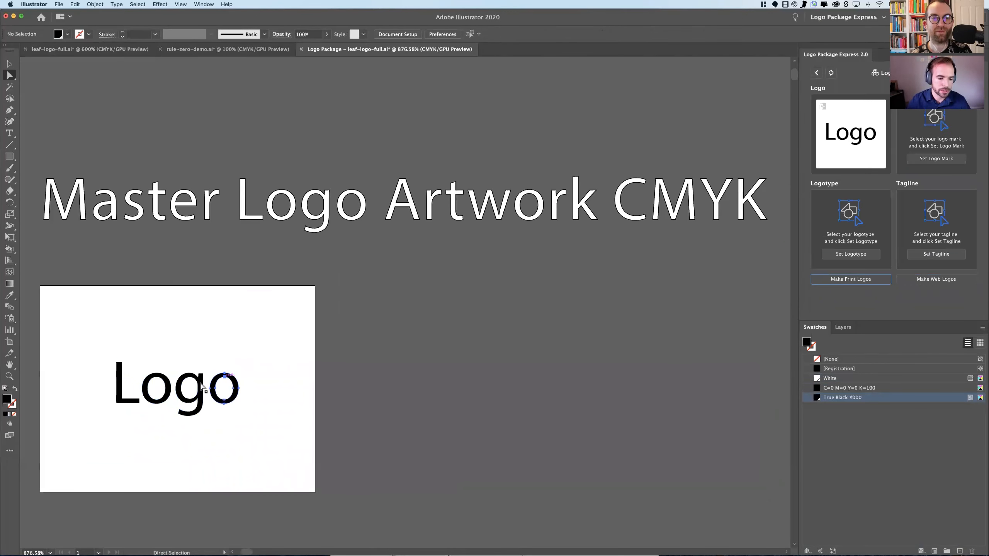
click(160, 373)
click(10, 64)
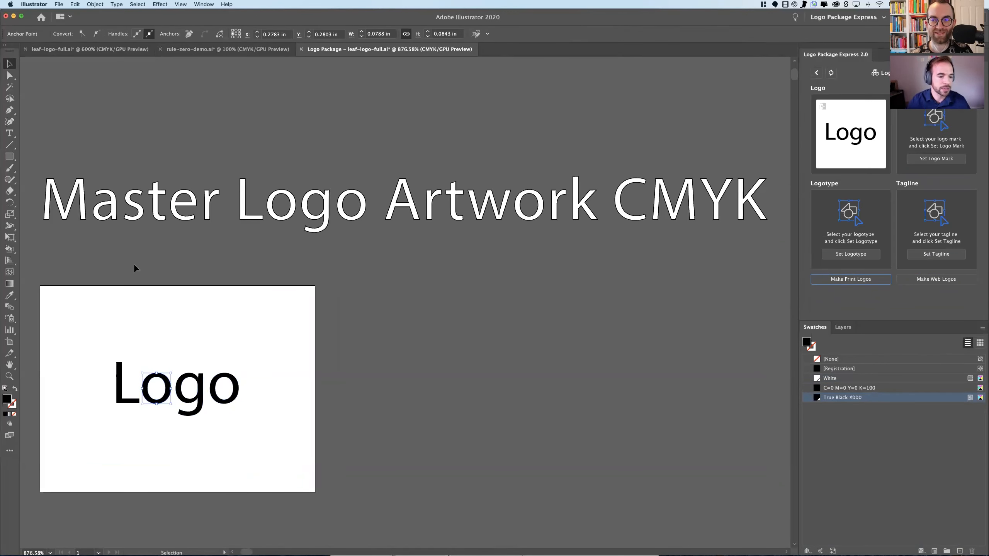
click(342, 95)
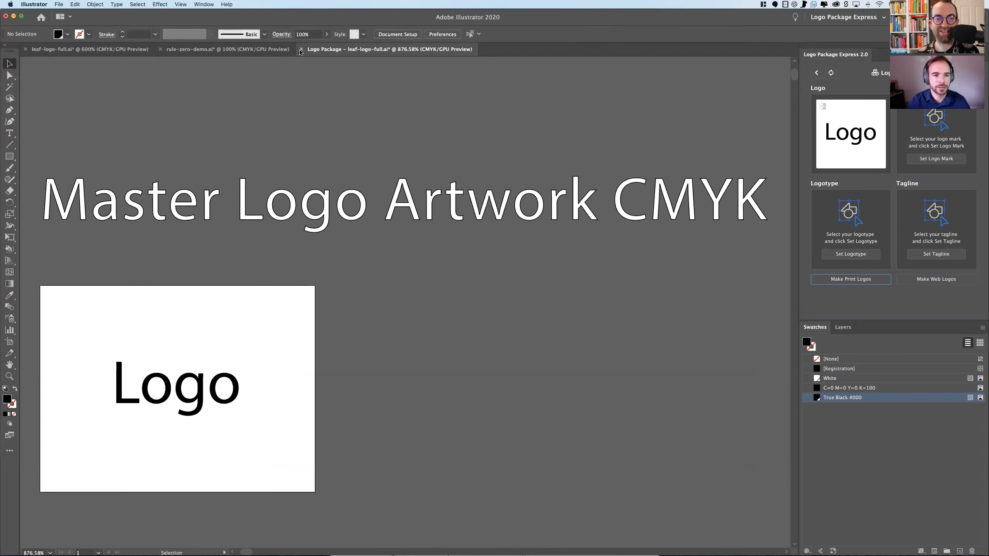
Close the generated logo package document without saving and delete the "Logo" text beside the CMYK Leaf logo.
click(300, 50)
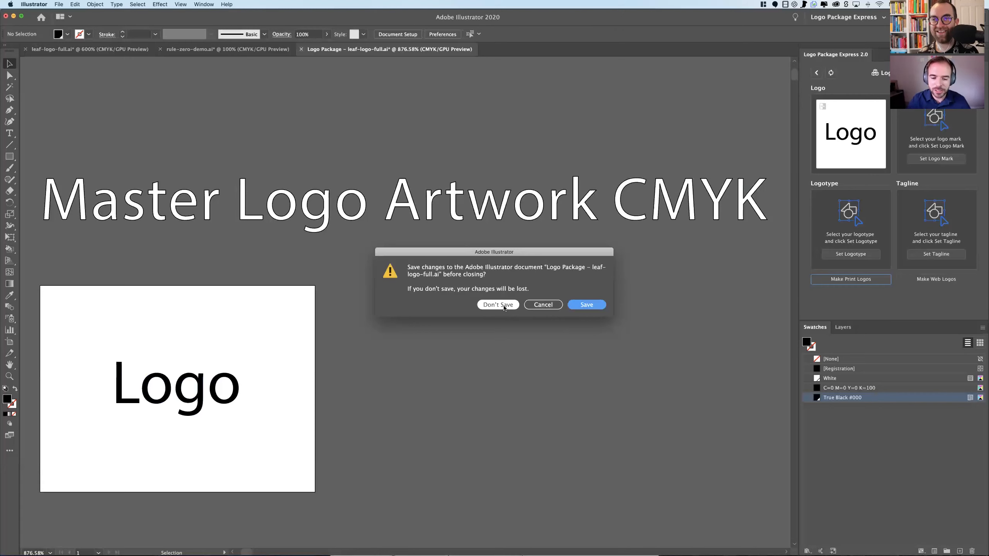
click(502, 305)
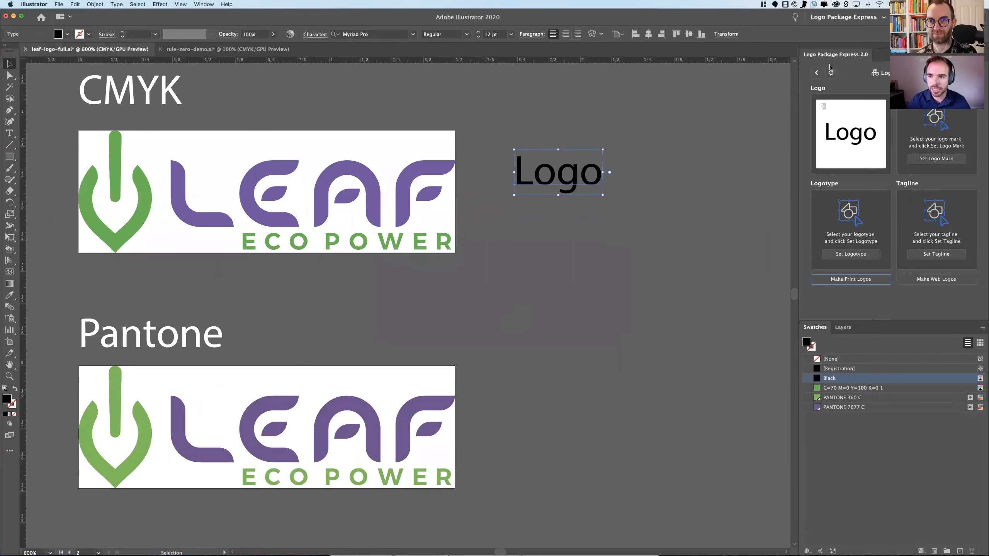
drag(518, 124, 629, 215)
key(Delete)
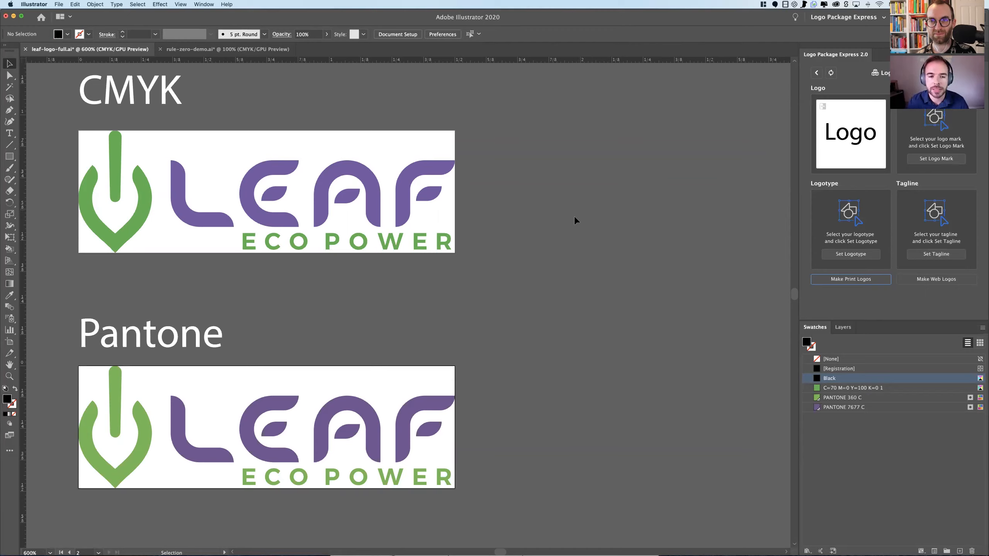
Reset the logo package setup and select the Pantone version of the Leaf Eco Power logo.
scroll(574, 238, left, 3)
scroll(573, 238, down, 1)
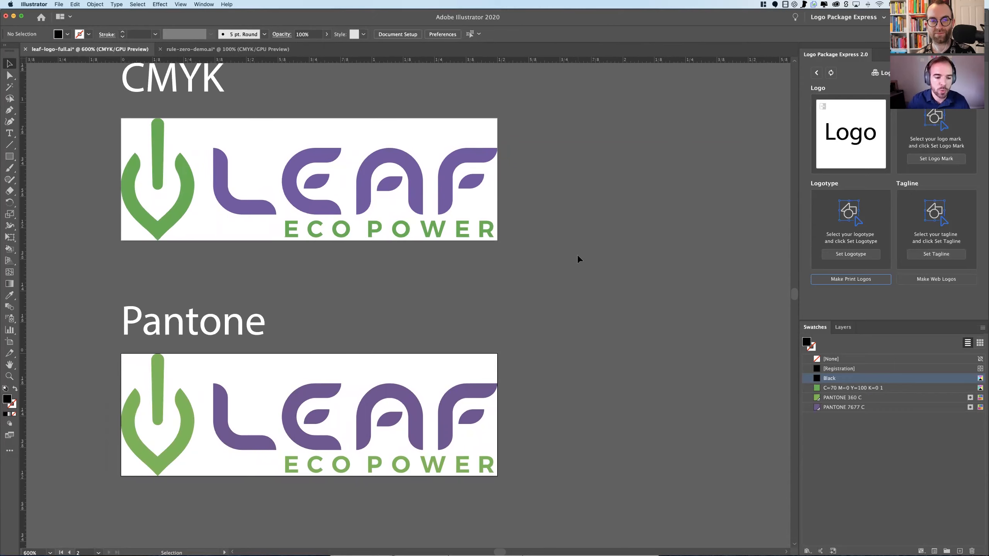
scroll(577, 260, up, 1)
scroll(577, 260, down, 2)
scroll(575, 259, down, 1)
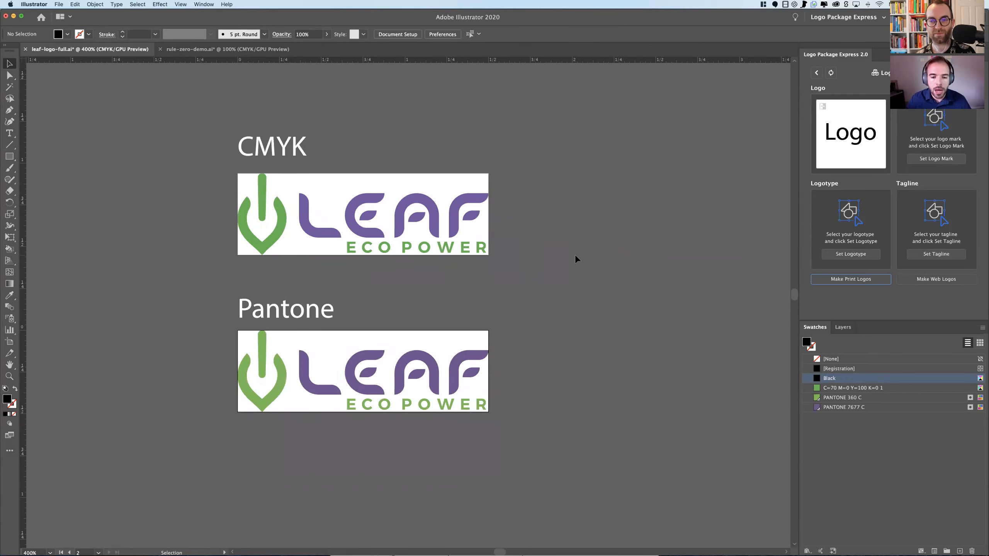
scroll(573, 259, right, 3)
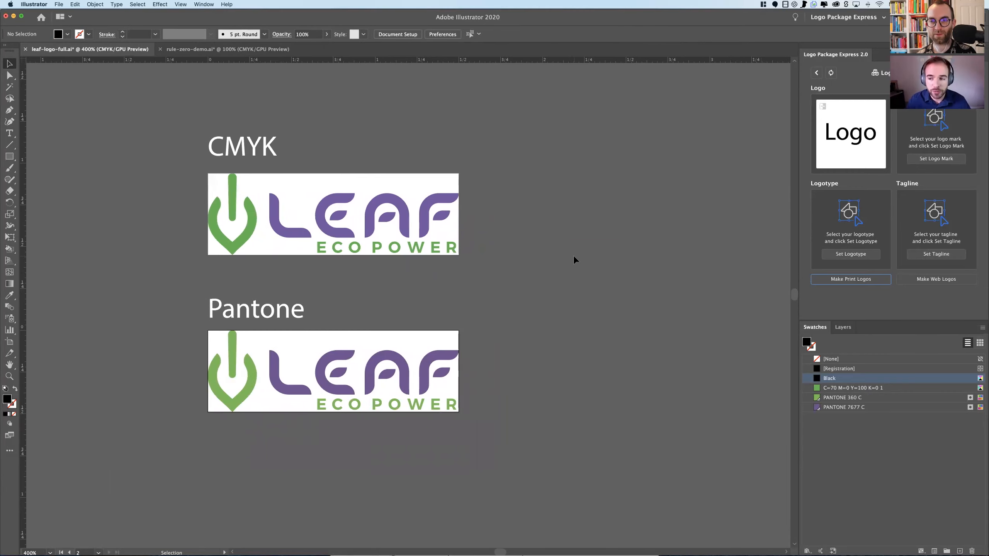
click(831, 73)
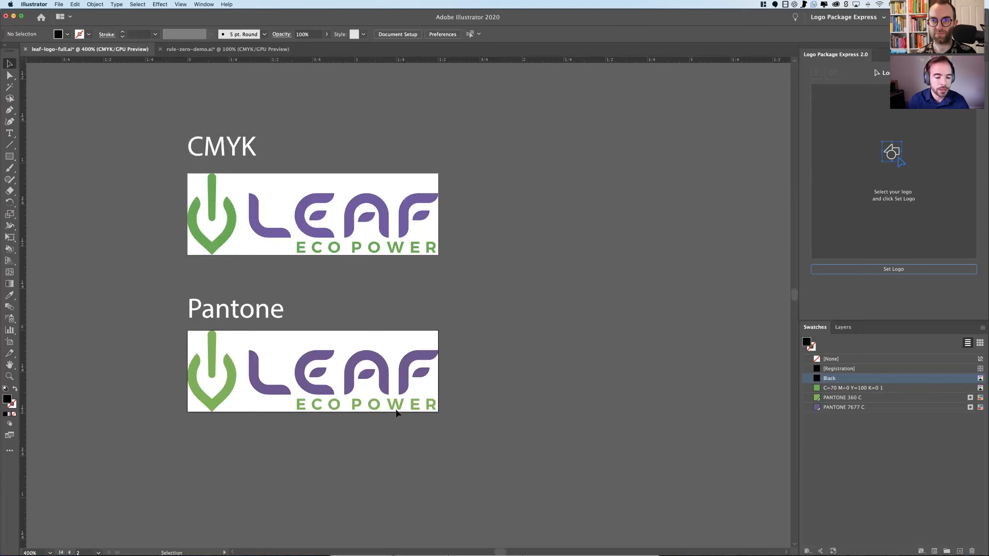
click(432, 406)
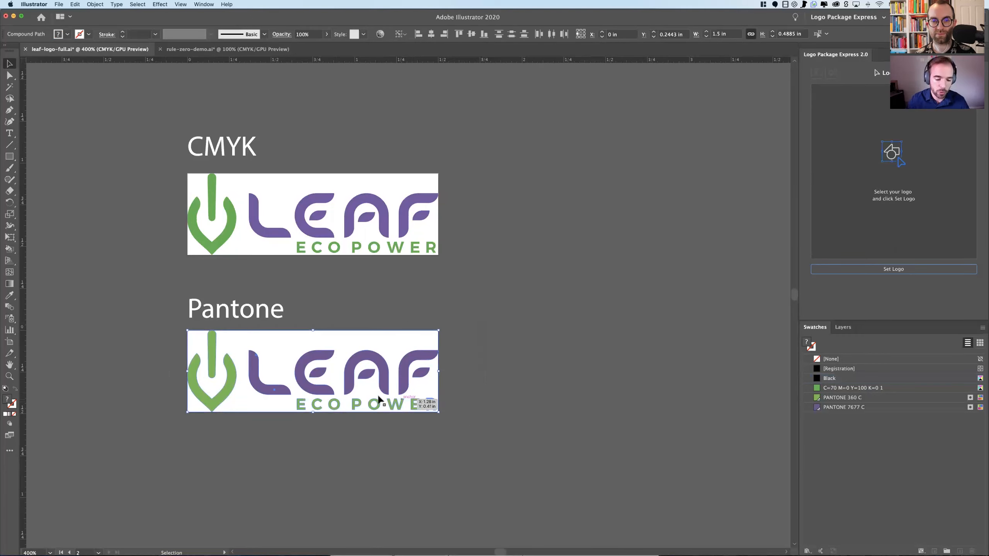